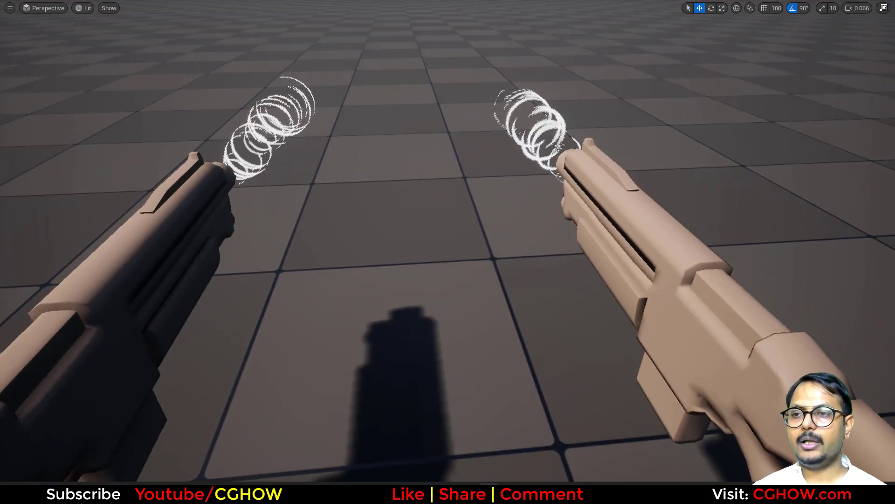
right_click_drag(448, 252, 466, 193)
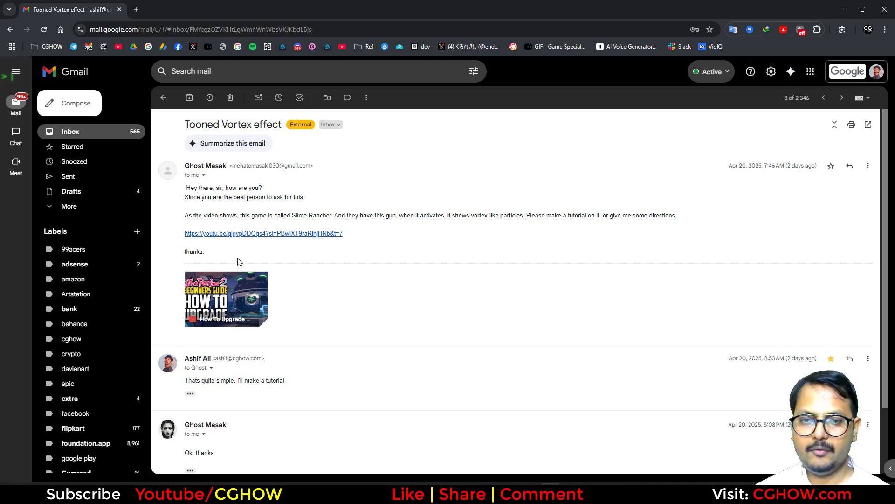
Open the reference video linked in the Tooned Vortex effect email, pause it, and switch back to Unreal Editor
left_click(264, 234)
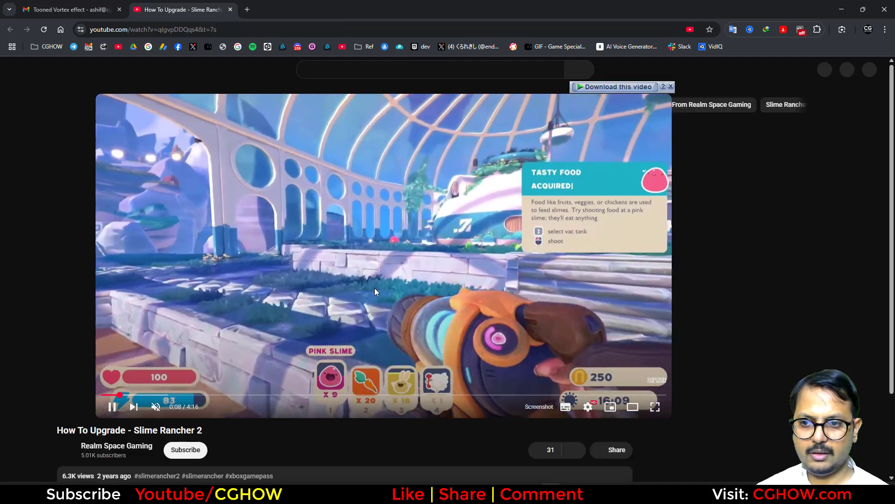
left_click(370, 274)
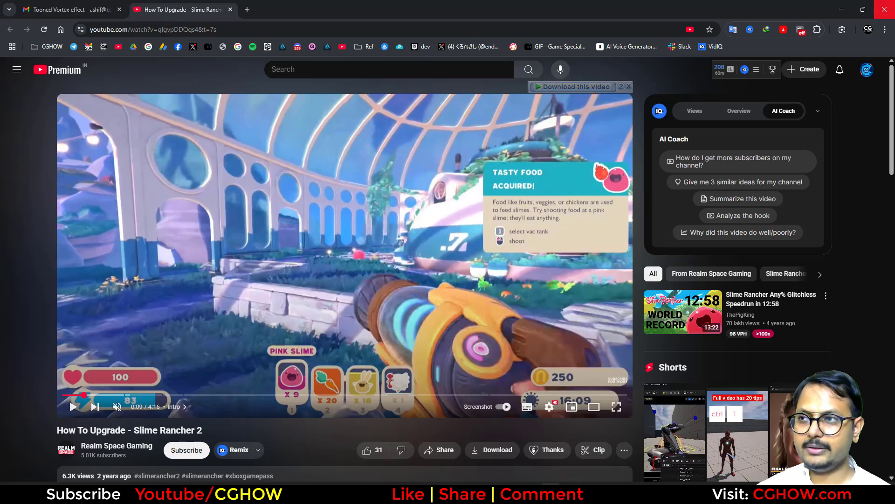
left_click(841, 10)
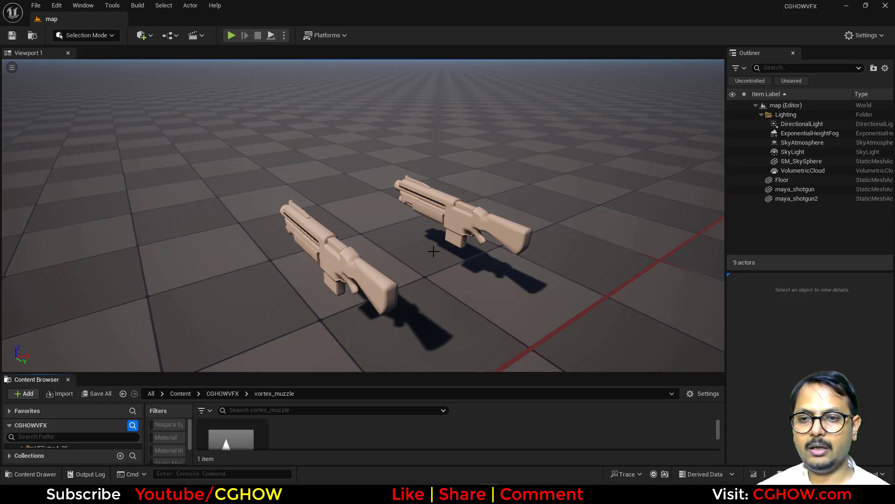
Enlarge the Content Browser area and examine the two shotgun meshes in the level by selecting each in turn
right_click_drag(434, 251, 420, 266)
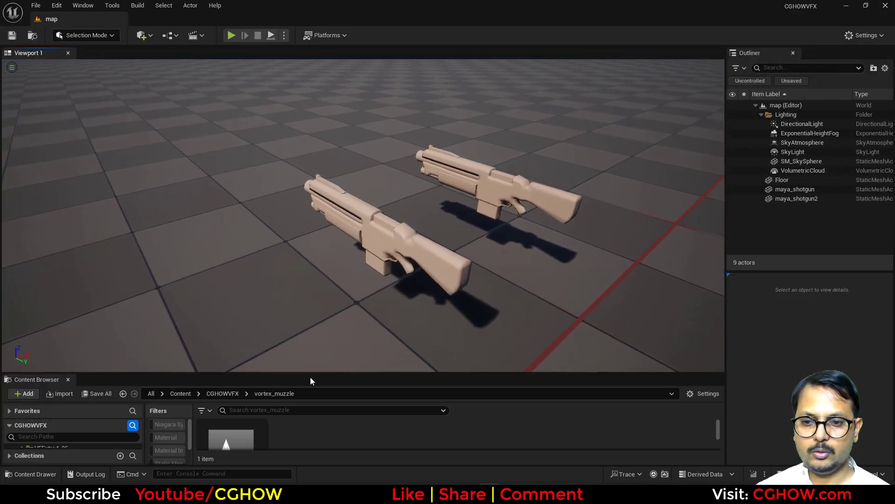
left_click_drag(306, 373, 308, 349)
left_click(373, 209)
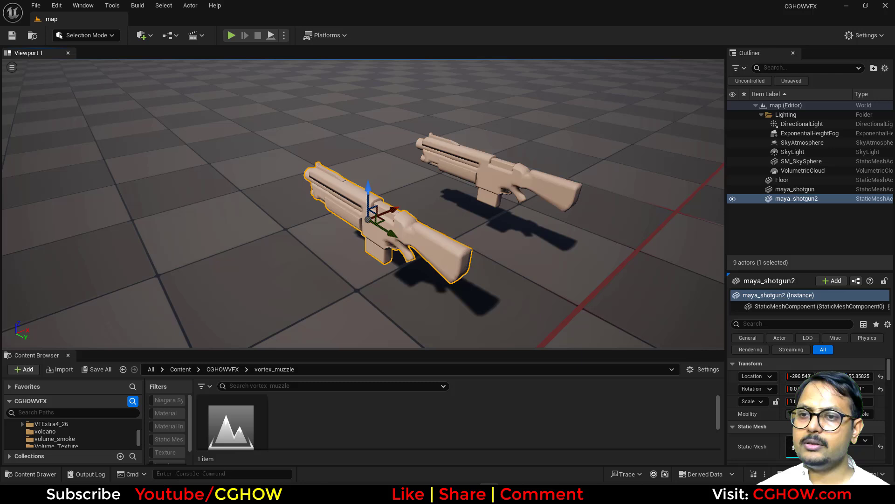
left_click(469, 168)
left_click(341, 194)
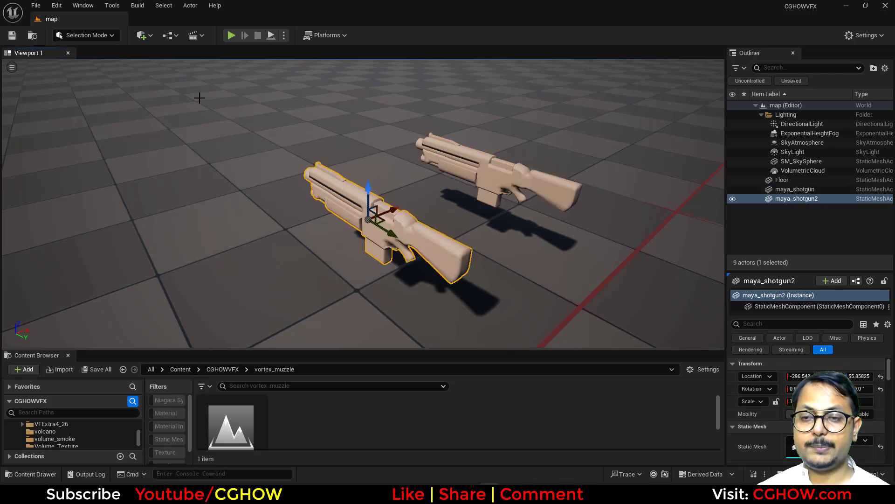
left_click(489, 185)
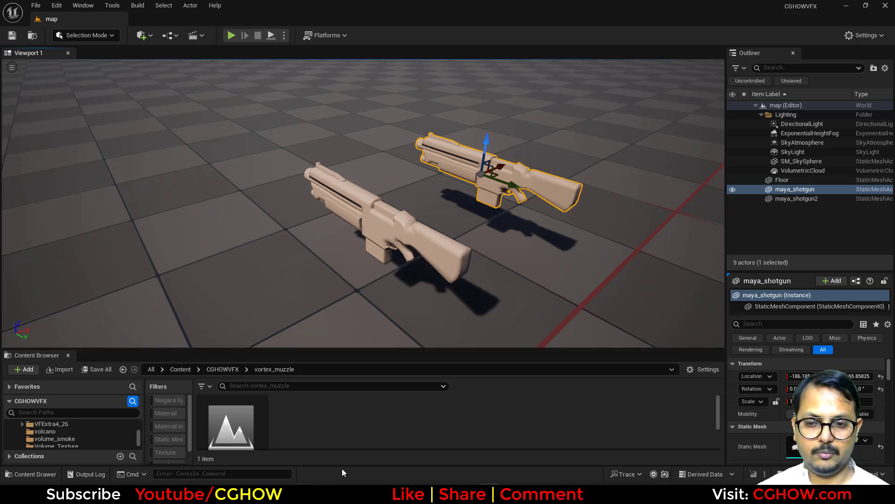
Create a material named m_arc in the vortex_muzzle folder and open it for editing
scroll(336, 418, "down", 3, "ctrl")
right_click(299, 421)
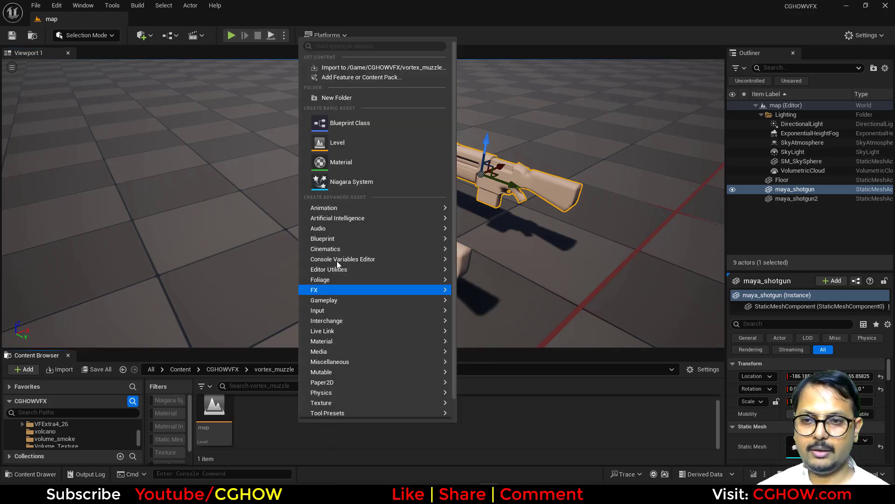
left_click(356, 165)
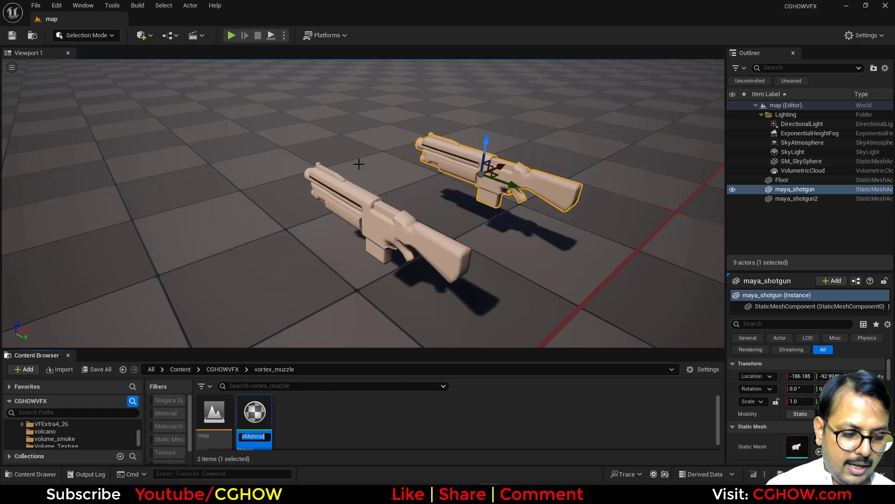
type("m")
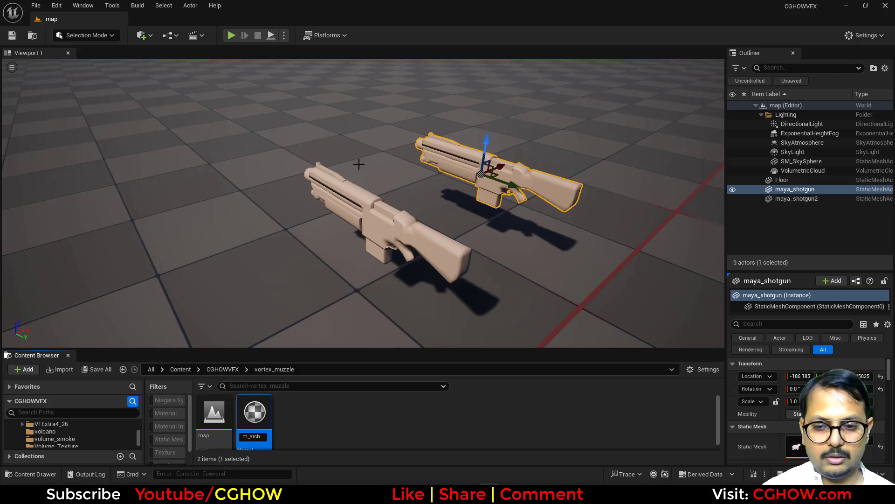
type("_arc")
key("Return")
key("Return")
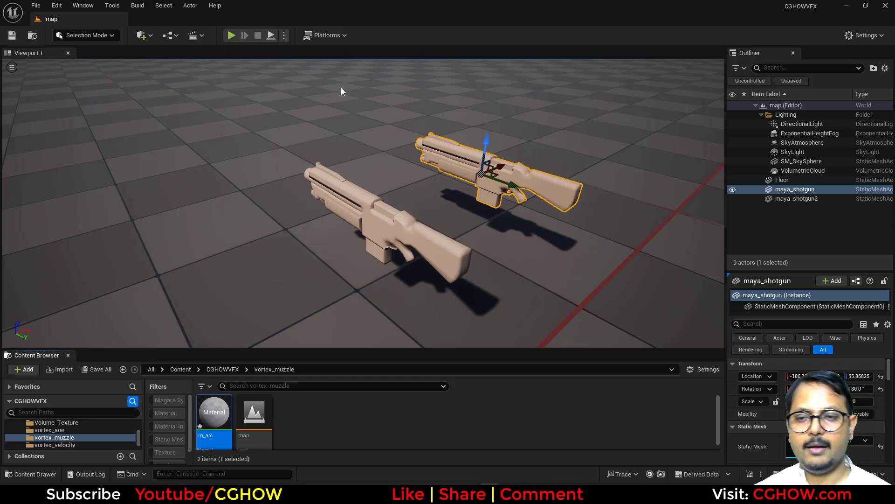
Preview the material on a plane and set it to Masked blend mode, Unlit shading model and Two Sided
right_click_drag(328, 192, 408, 211)
left_click(290, 271)
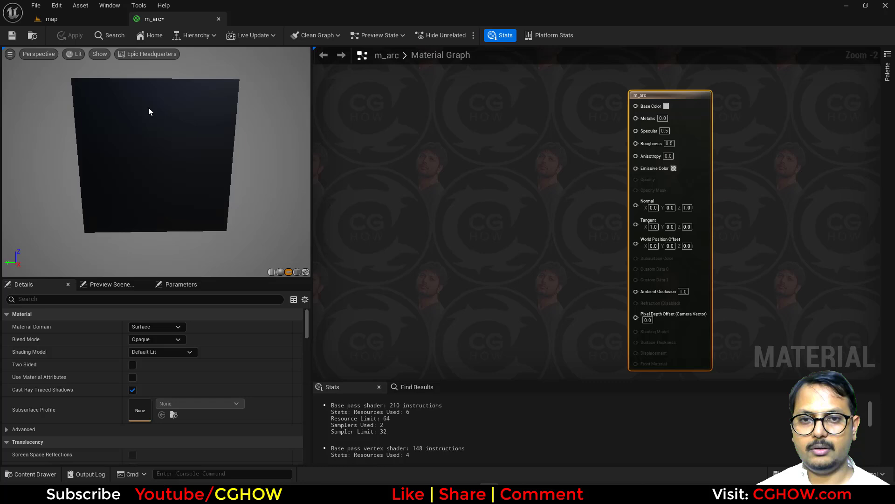
left_click(157, 339)
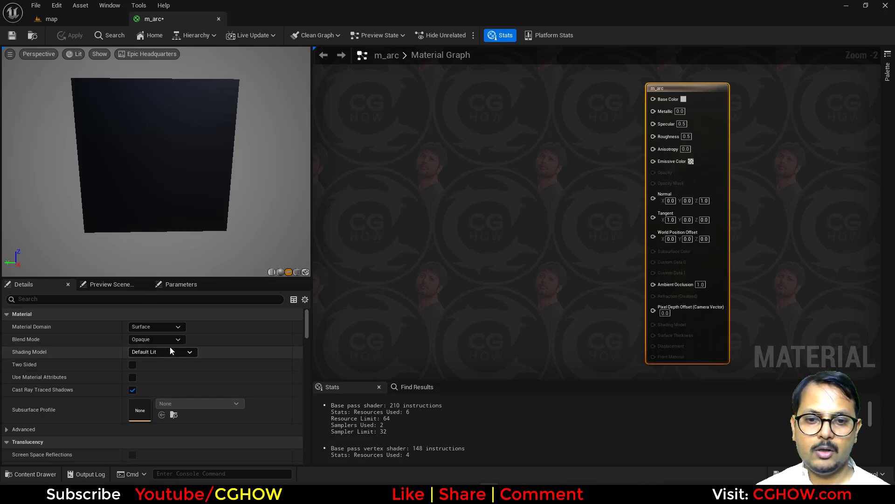
left_click(154, 357)
left_click(172, 351)
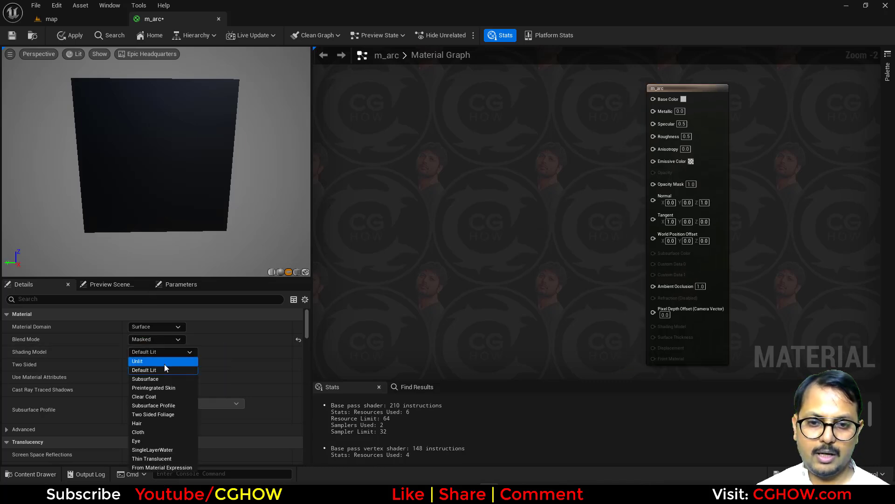
left_click(153, 362)
left_click(132, 364)
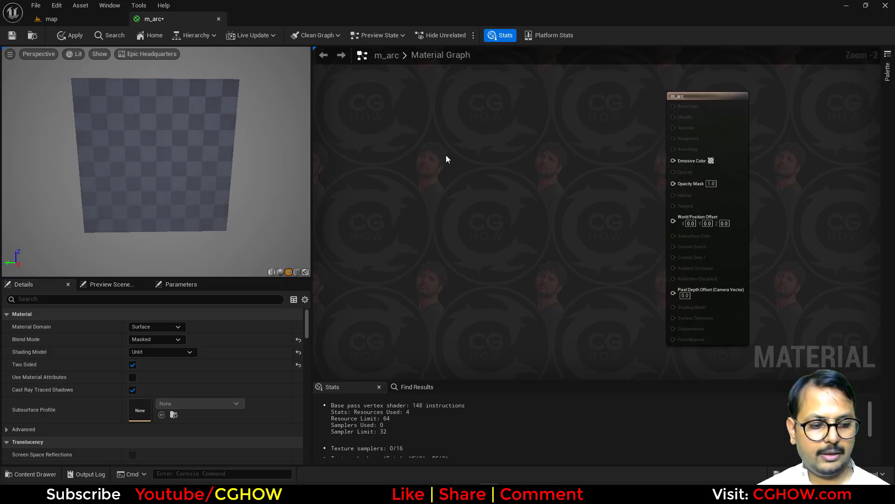
Add a RadialGradientExponential node and feed a constant of 500 into its Density input
right_click(446, 155)
type("rad")
left_click(476, 181)
left_click(401, 216)
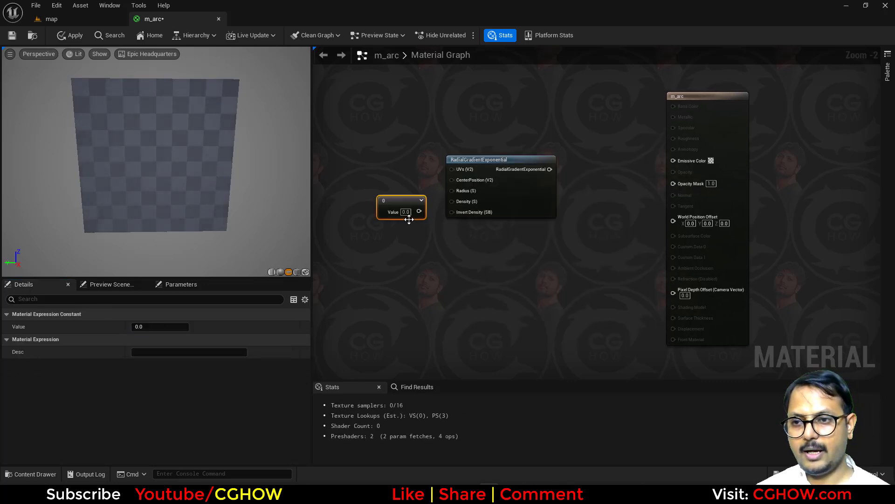
left_click(406, 211)
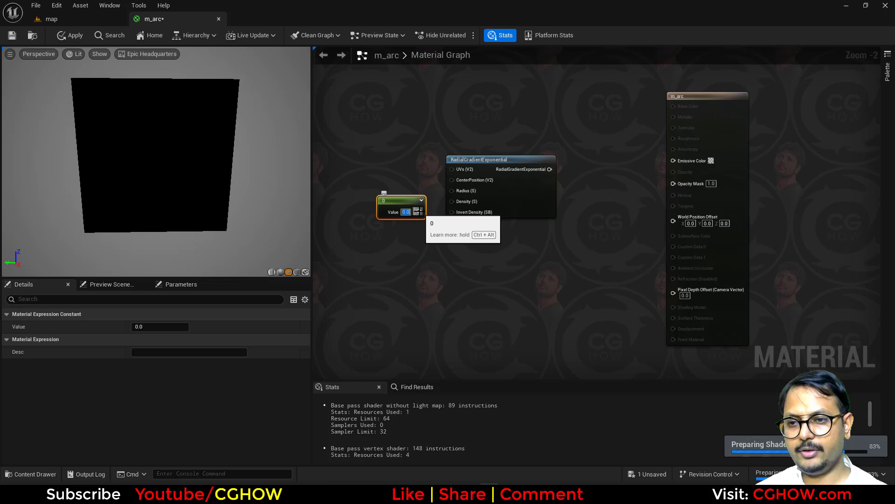
type("500")
key("Return")
left_click_drag(424, 212, 457, 203)
Preview the RadialGradientExponential node and move it with its constant farther away from the material output node
left_click(521, 199)
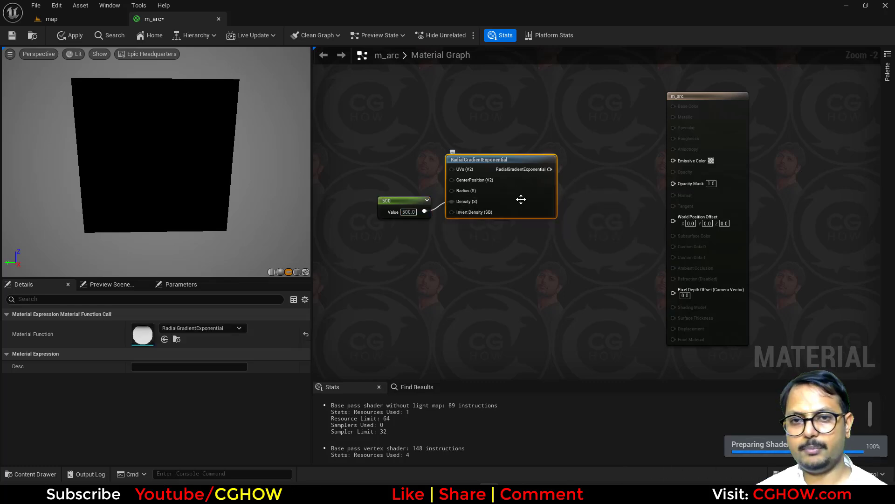
key("space")
left_click_drag(366, 147, 515, 224)
left_click_drag(522, 218, 384, 233)
right_click_drag(453, 253, 504, 221)
right_click_drag(425, 230, 481, 229)
left_click(485, 192)
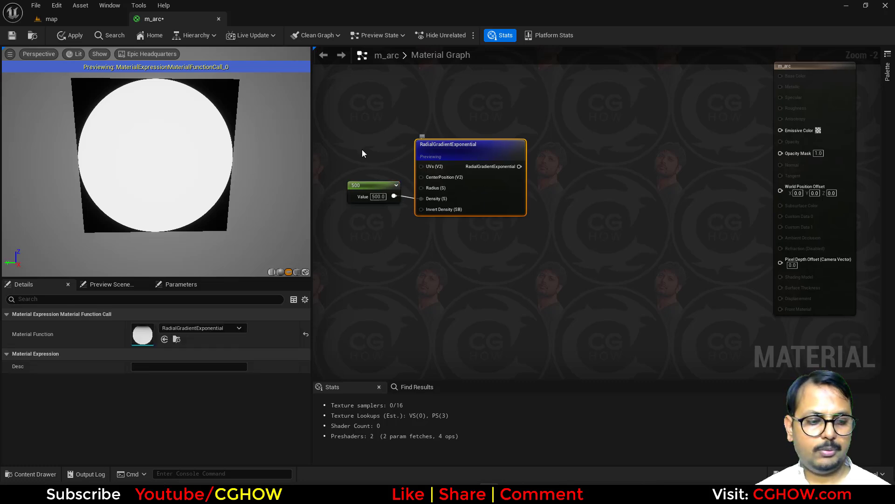
Duplicate the RadialGradientExponential node, place the copy below the original, and connect the 500 constant to its Density
left_click_drag(362, 148, 490, 209)
left_click(490, 209)
key("ctrl+d")
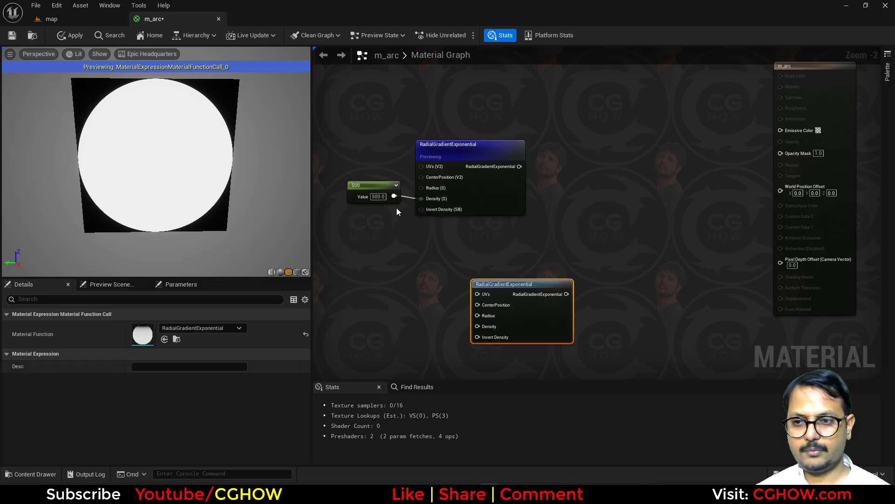
left_click_drag(394, 196, 461, 287)
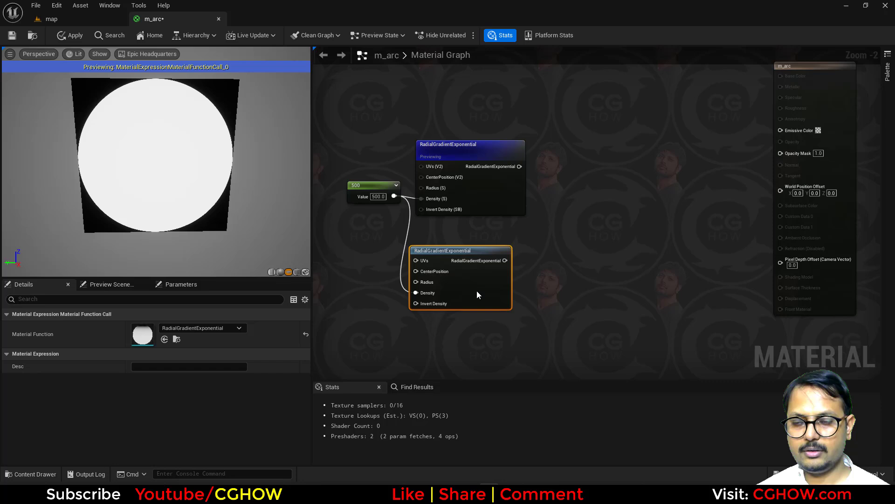
right_click_drag(515, 234, 493, 243)
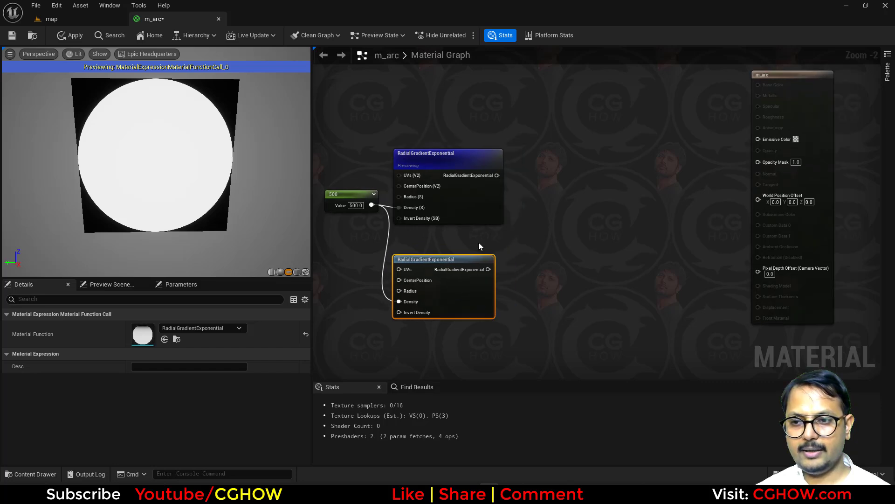
Add a constant of 0.4 and connect it to the Radius input of the upper RadialGradientExponential node
left_click(448, 179)
scroll(261, 161, "up", 8)
scroll(261, 160, "down", 5)
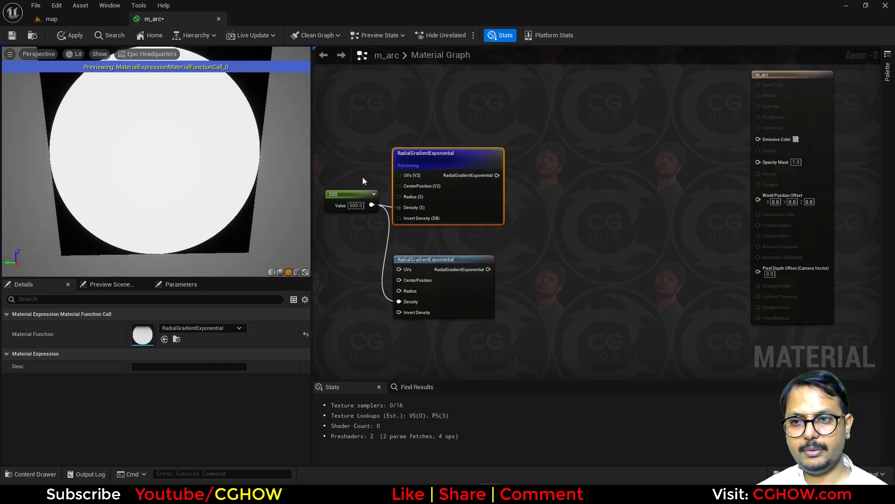
right_click_drag(362, 180, 430, 184)
left_click(393, 147)
left_click_drag(431, 159, 476, 203)
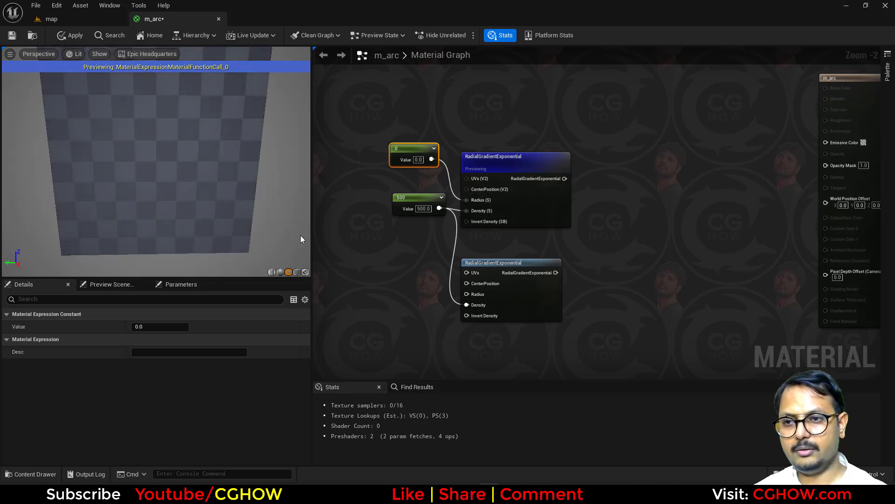
left_click(181, 325)
type("0.4")
key("Return")
Add a Subtract node with the lower gradient in A and the upper gradient in B, and preview its result
right_click_drag(539, 213, 467, 230)
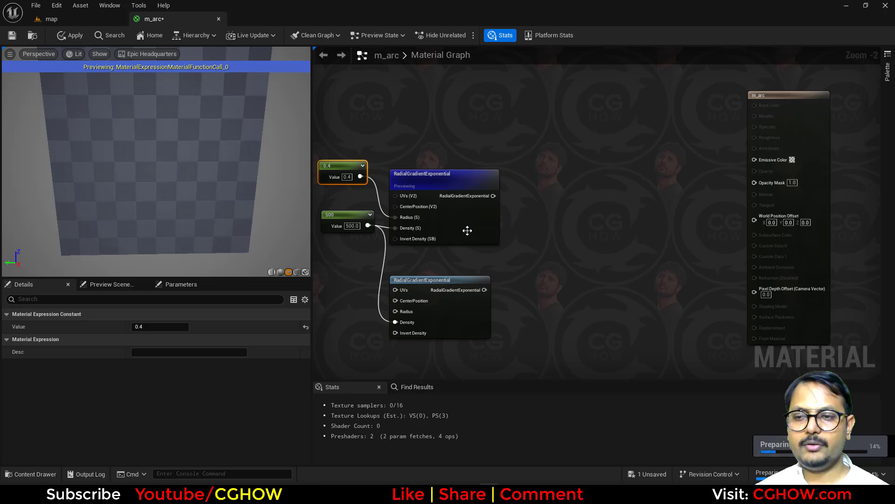
left_click(466, 310)
left_click_drag(467, 310, 552, 228)
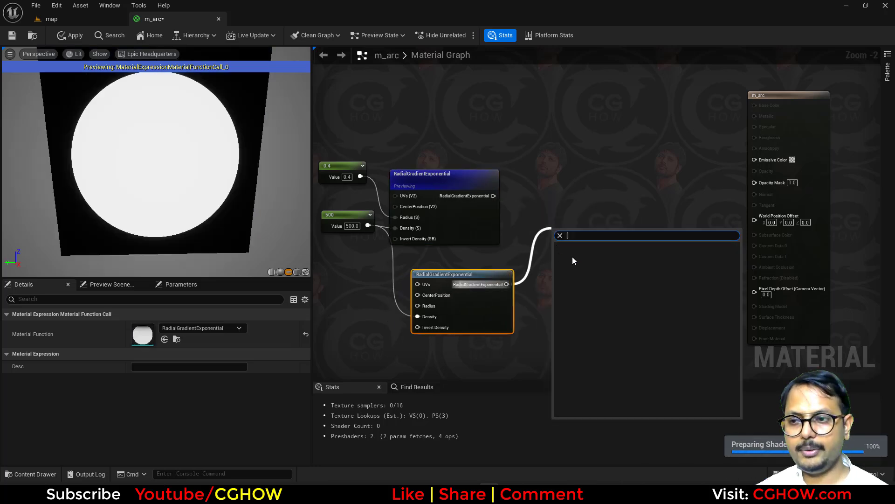
left_click_drag(506, 284, 555, 236)
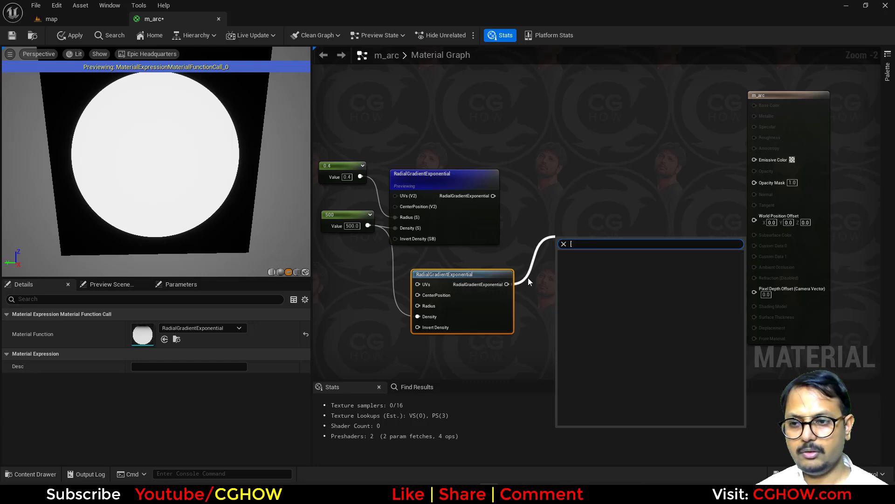
left_click_drag(506, 284, 569, 211)
type("-")
left_click(589, 241)
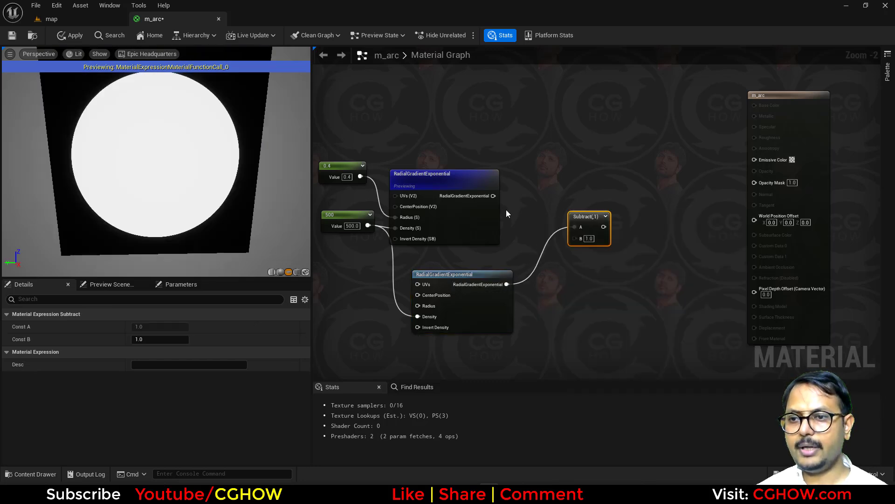
left_click_drag(493, 195, 579, 238)
left_click(584, 223)
key("space")
Tidy the graph by moving the 500 constant between the two gradient nodes and the 0.4 constant closer to it
right_click_drag(330, 290, 406, 296)
left_click_drag(419, 222, 397, 259)
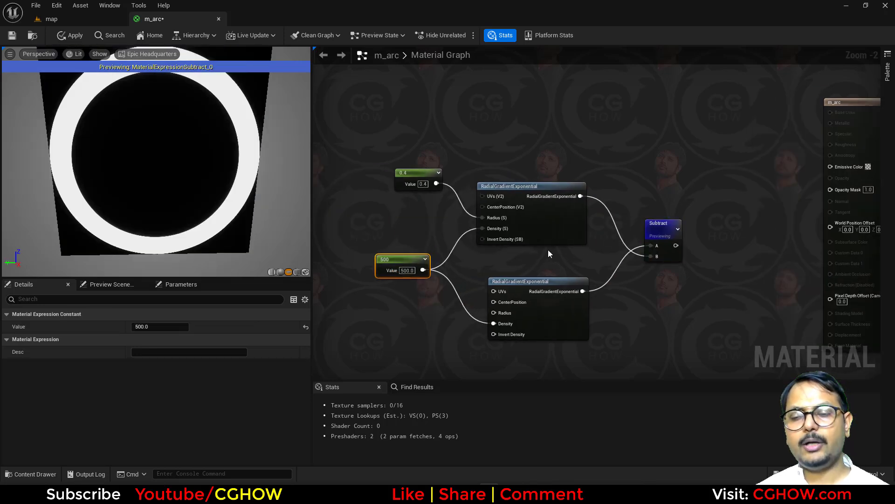
scroll(159, 139, "down", 2)
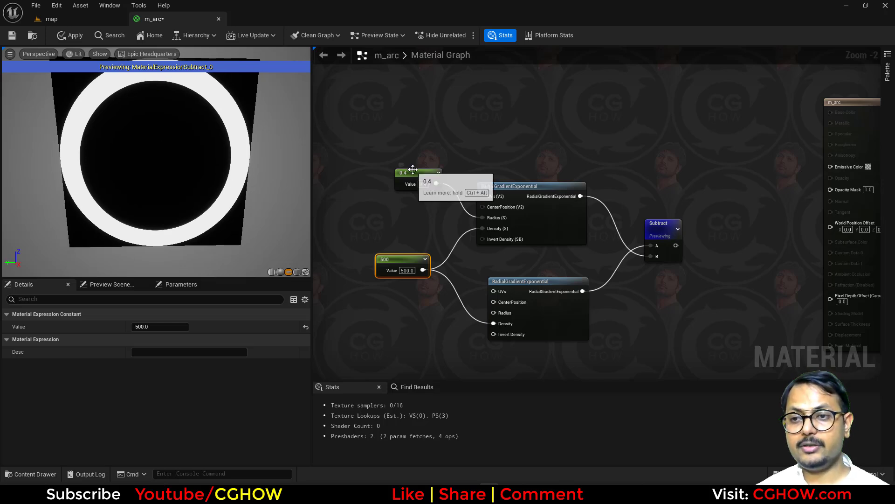
left_click_drag(413, 173, 405, 193)
left_click_drag(169, 195, 171, 170)
right_click_drag(692, 260, 679, 211)
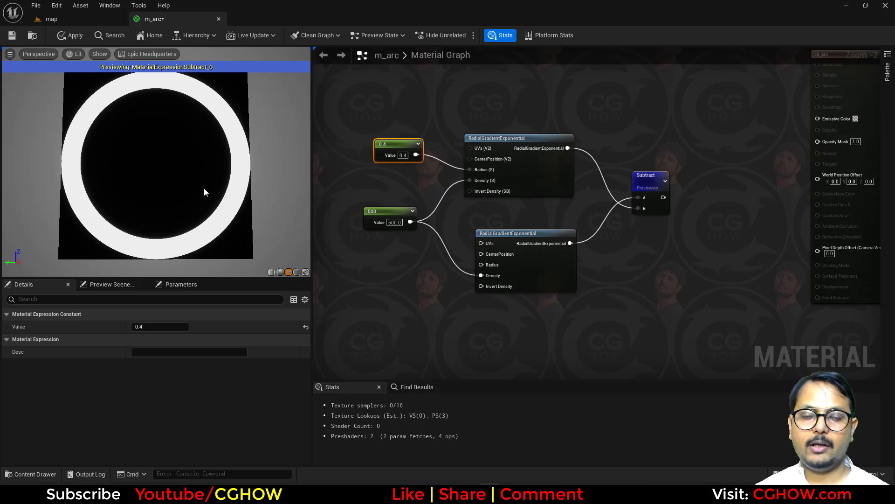
scroll(382, 217, "up", 1)
scroll(404, 267, "up", 1)
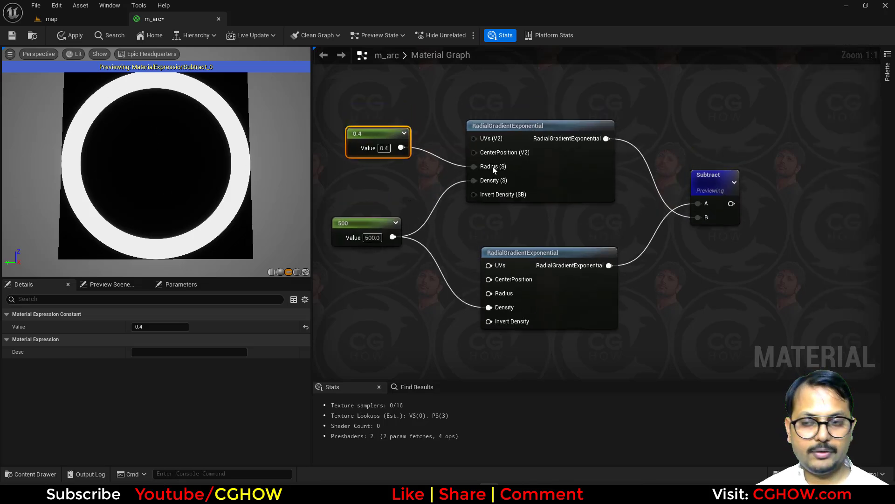
right_click_drag(376, 276, 393, 293)
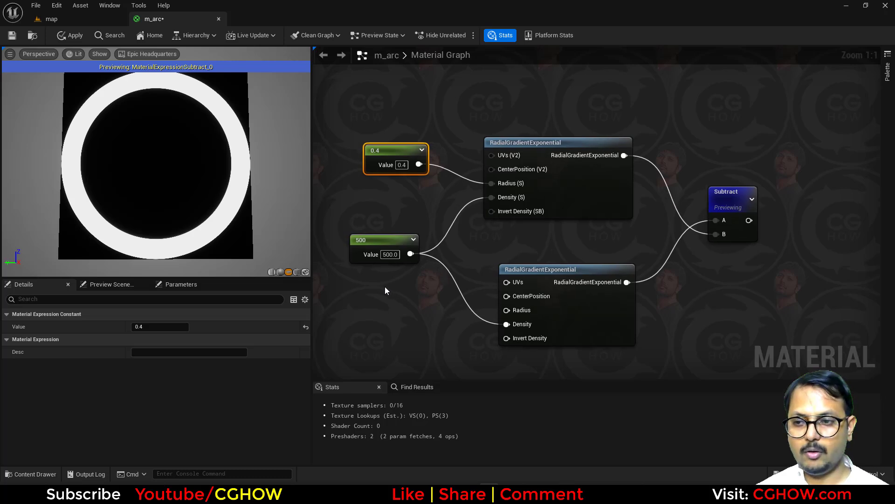
left_click(385, 287)
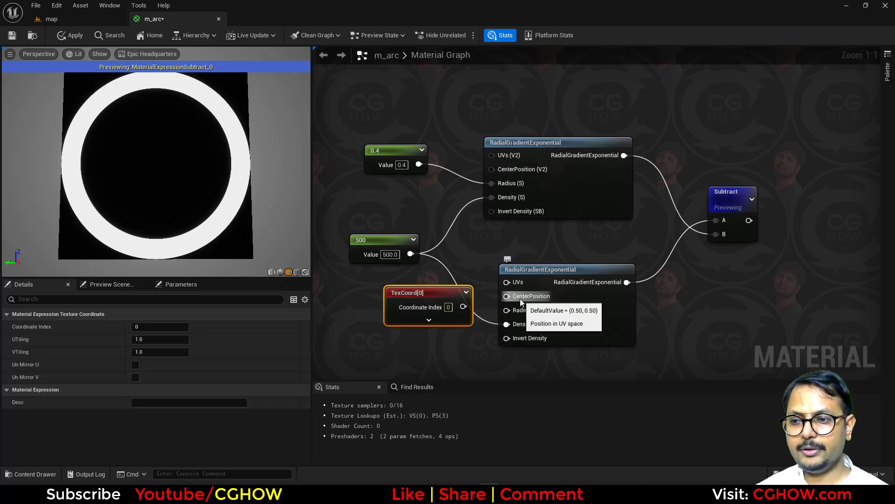
mouse_move(507, 296)
left_mouse_down()
mouse_move(461, 306)
mouse_move(497, 306)
left_mouse_up()
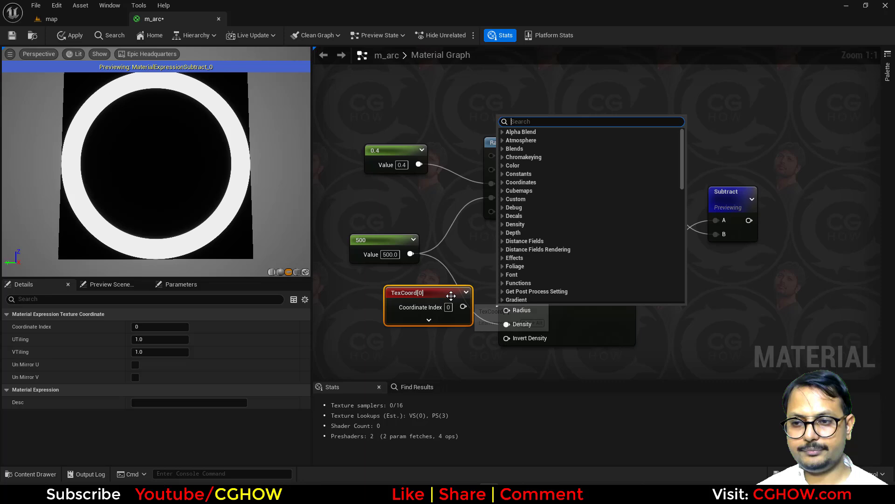
key("Escape")
key("Delete")
Add a two-component constant of 0.5, 0.5 and connect it to the lower RadialGradientExponential node's CenterPosition
left_click(399, 282)
left_click_drag(443, 302, 508, 296)
left_click(425, 304)
type("0.5")
key("Return")
left_click(427, 319)
type("0.5")
key("Return")
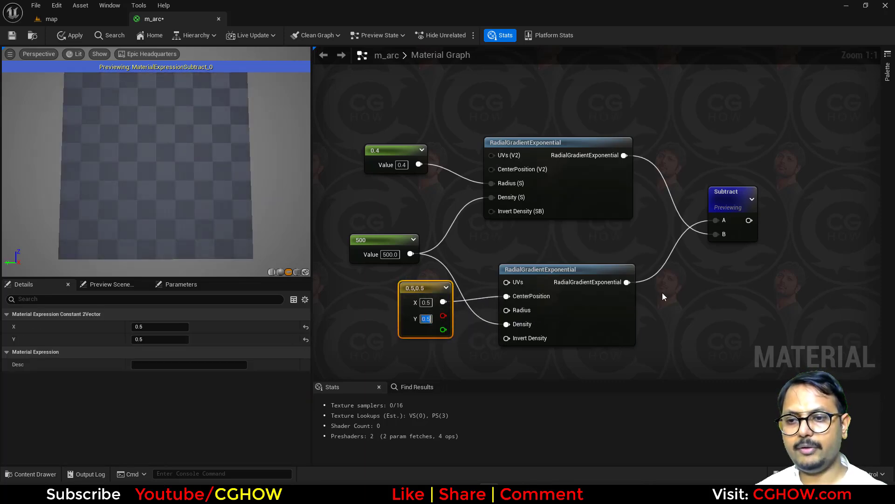
Try X values of 0.45 and 0.4 in the two-component constant to shift the lower gradient's center
right_click_drag(671, 293, 630, 303)
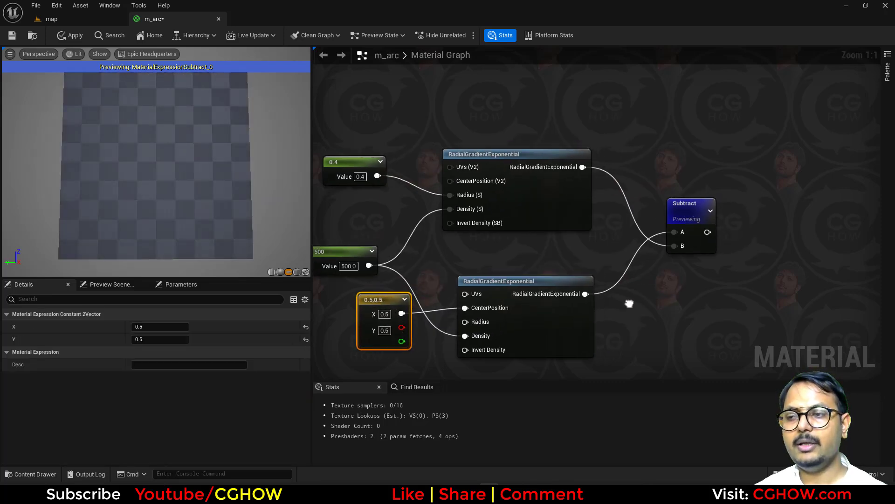
left_click(384, 314)
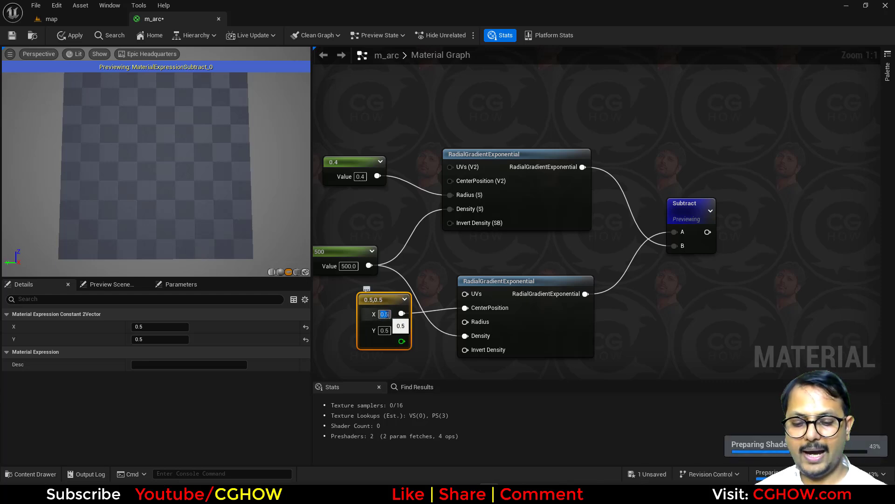
type(".45")
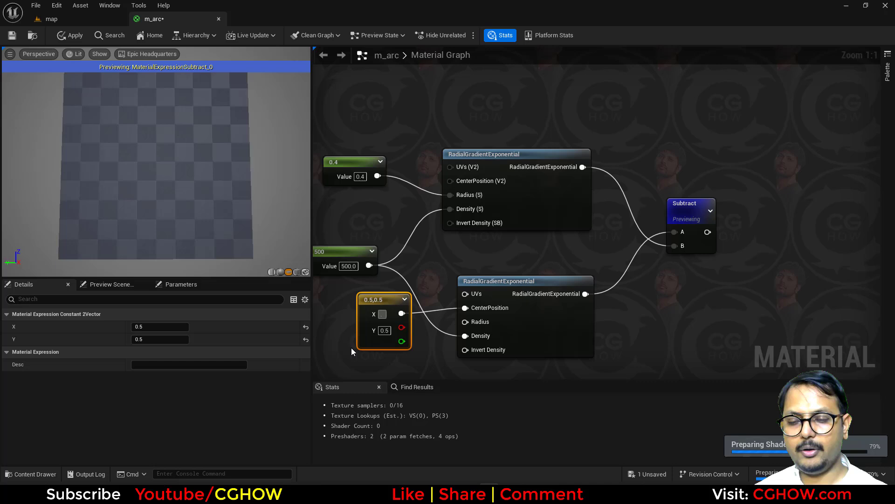
key("Return")
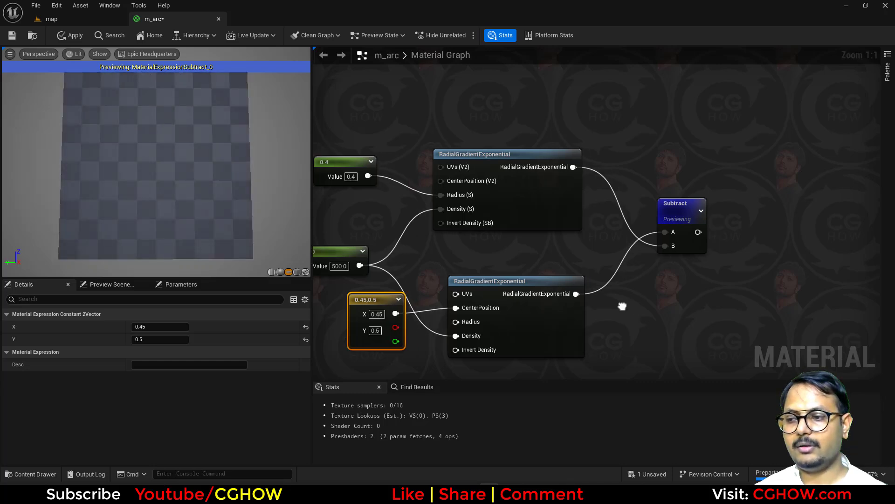
scroll(619, 275, "down", 2)
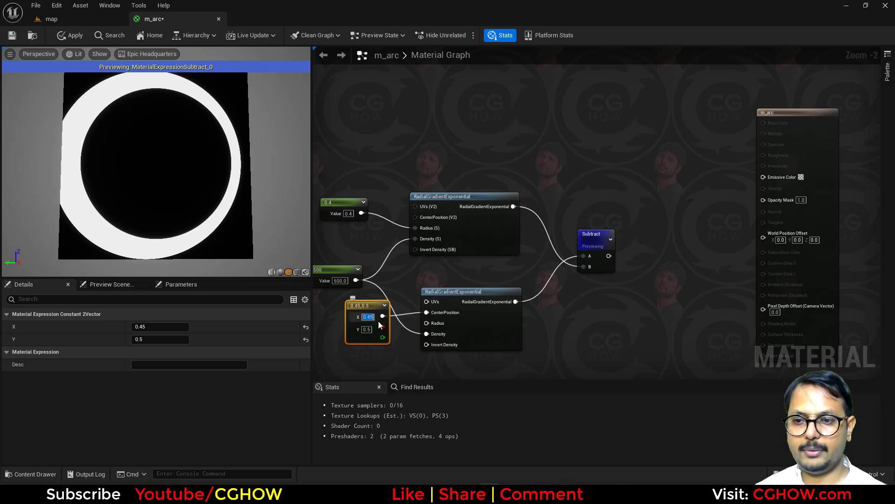
key("Return")
right_click_drag(359, 243, 390, 223)
scroll(369, 221, "up", 2)
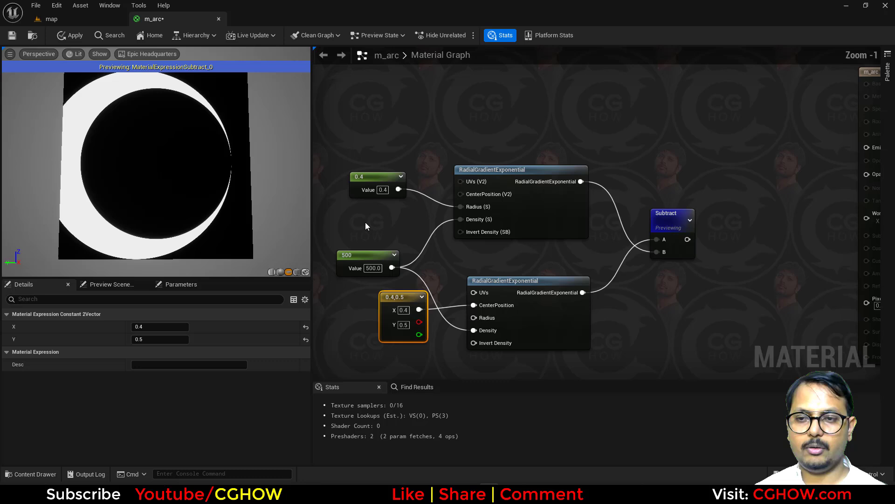
Set the constant feeding the upper gradient's Radius to 0.45
left_click(384, 184)
type(".4")
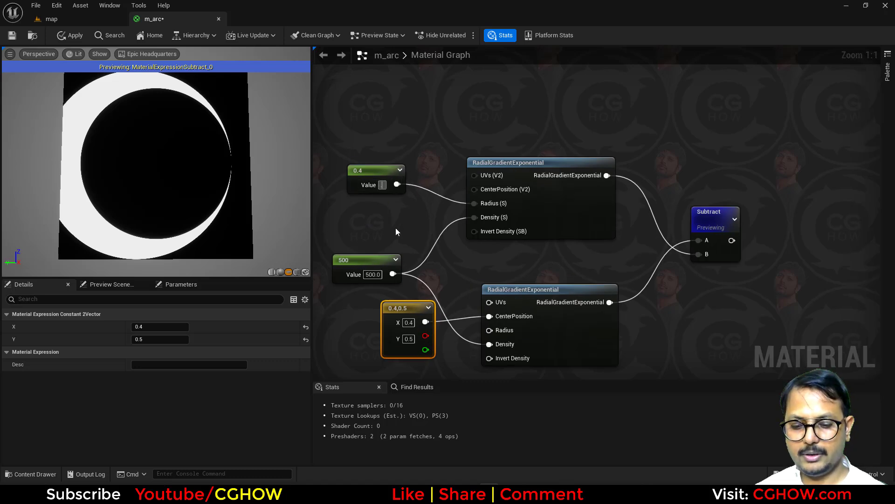
type("5")
key("Return")
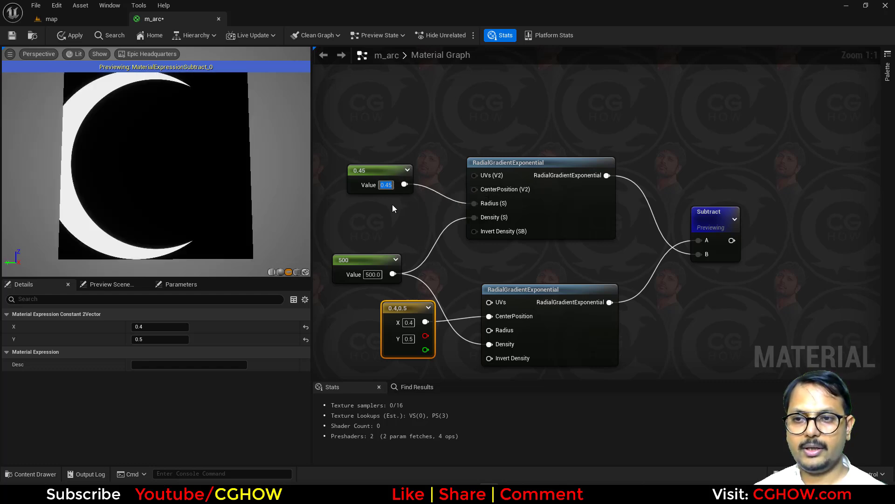
Connect the radius constant to the lower gradient's Radius as well and shift the constant slightly away from the gradients
right_click_drag(380, 211, 383, 188)
left_click_drag(396, 160, 485, 305)
left_click_drag(375, 144, 366, 151)
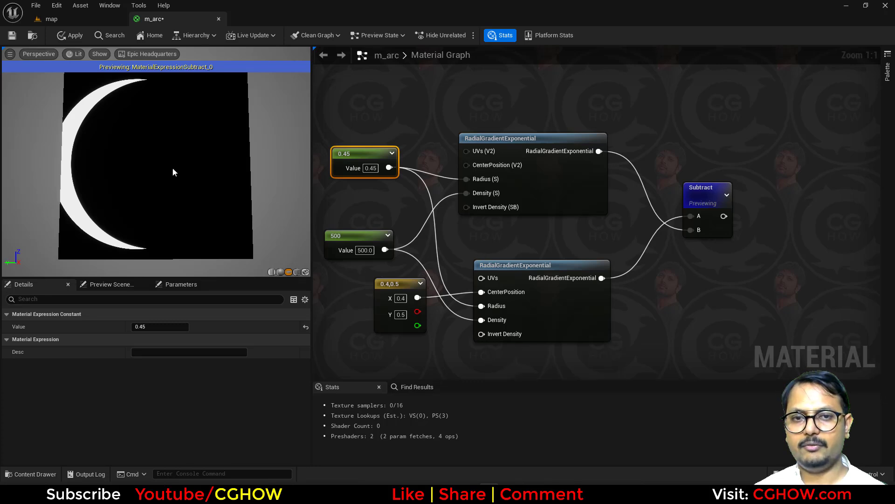
Set the shared radius constant to 0.3 and move it closer to the gradient nodes
double_click(371, 168)
type("0.3")
key("Return")
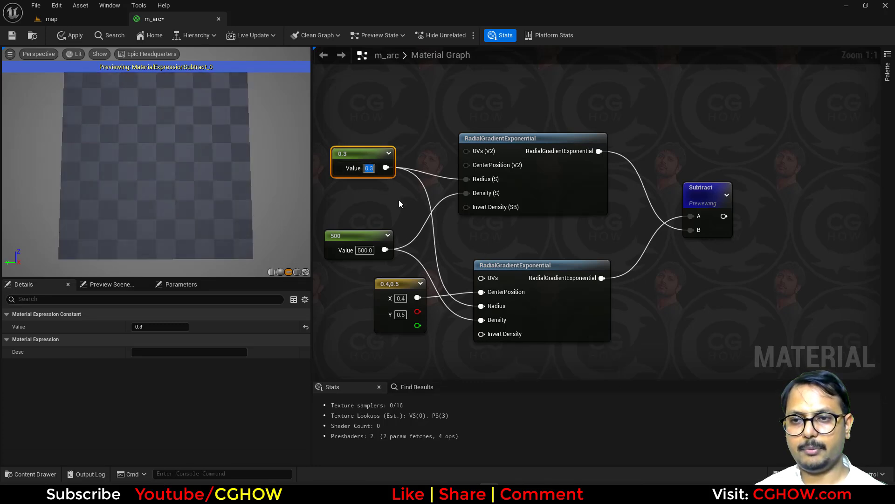
left_click_drag(367, 155, 381, 177)
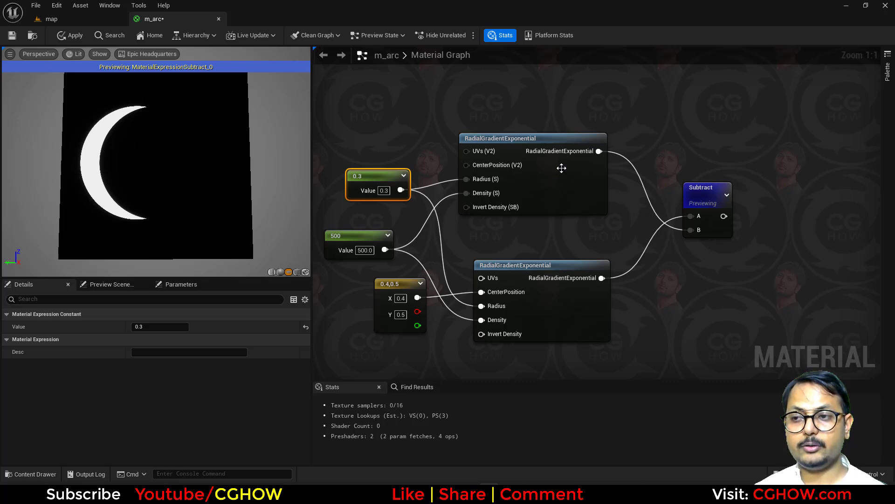
Set the X value of the two-component center constant to 0.48
left_click(573, 306)
left_click(566, 174)
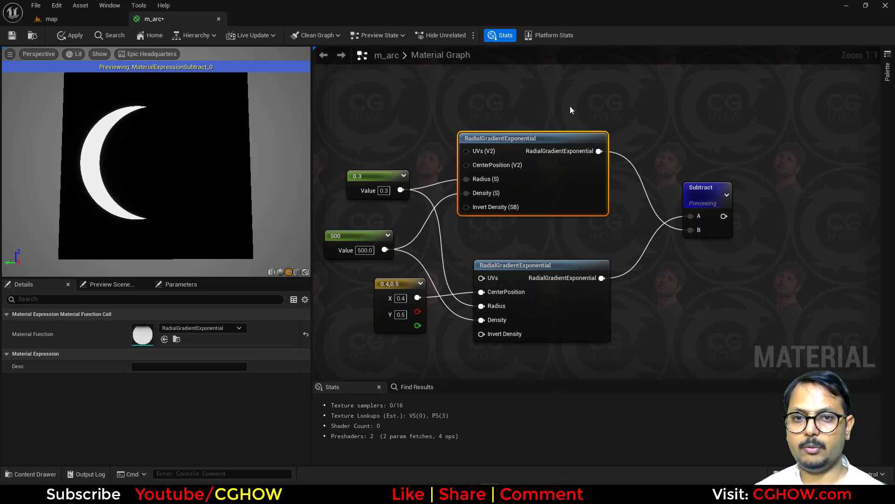
left_click(401, 299)
type("0.48")
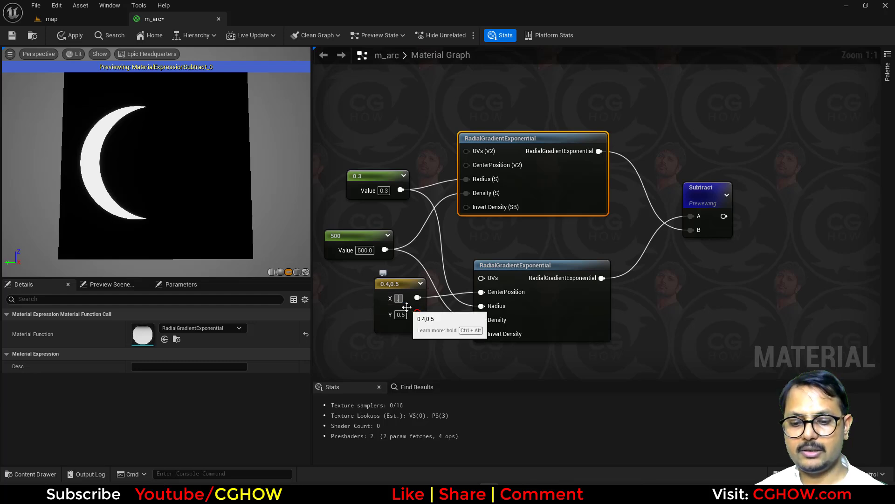
key("Return")
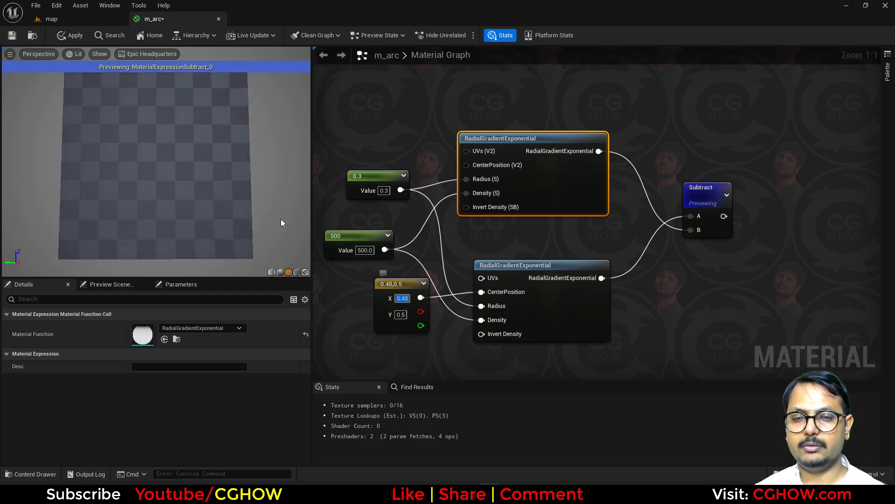
Add a ParticleColor node and connect its RGB output to the material's Emissive Color
right_click_drag(680, 261, 469, 322)
right_click(510, 146)
type("par")
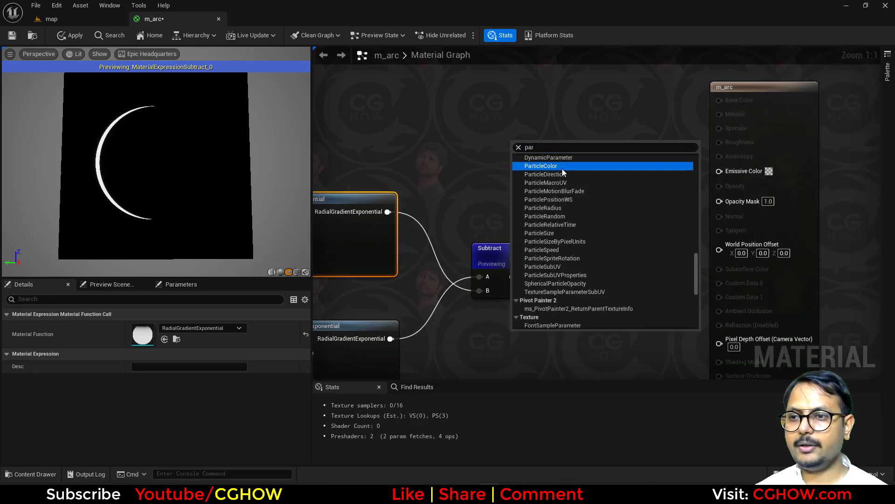
left_click(562, 167)
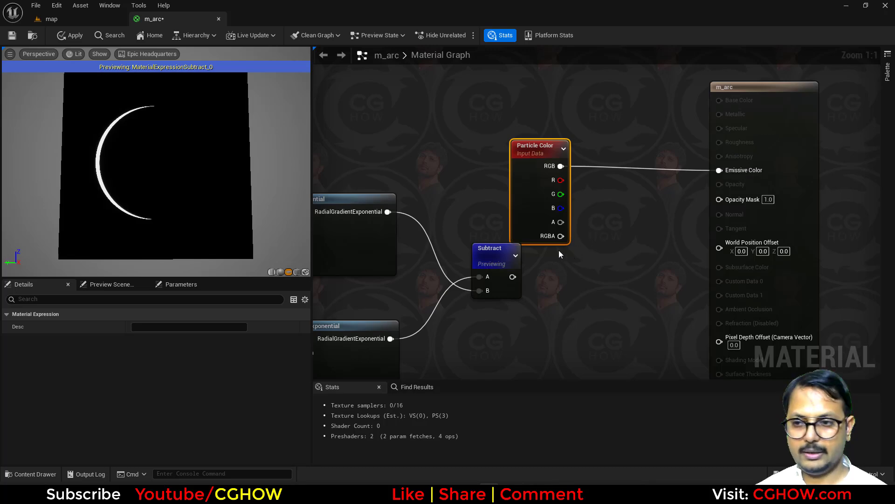
Multiply the Particle Color alpha by the Subtract result and connect the product to Opacity Mask
left_click(595, 231)
left_click_drag(512, 277, 601, 262)
left_click_drag(561, 221, 740, 203)
right_click_drag(319, 316, 623, 230)
right_click_drag(501, 283, 487, 260)
right_click_drag(410, 290, 415, 242)
right_click(413, 237)
type("spp")
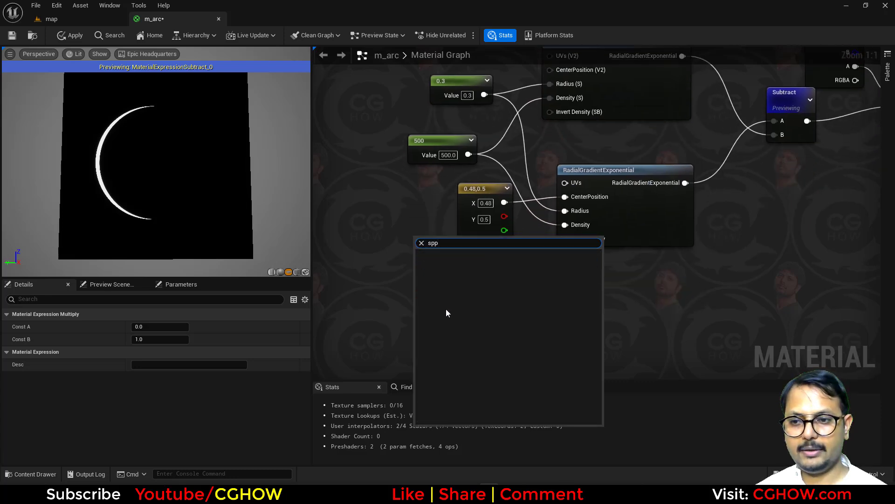
key("Escape")
Add an AppendVector node below the center constant and connect its output to the lower gradient's CenterPosition
right_click(376, 236)
type("app")
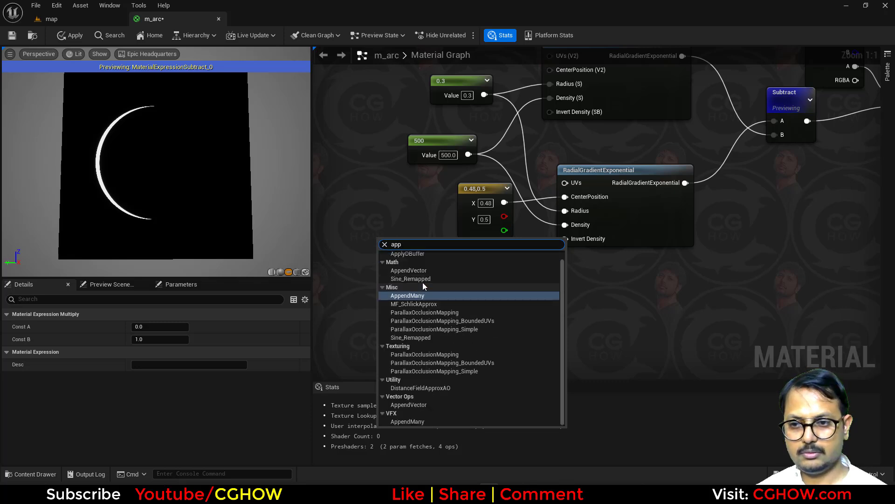
left_click(439, 271)
left_click_drag(410, 256, 574, 198)
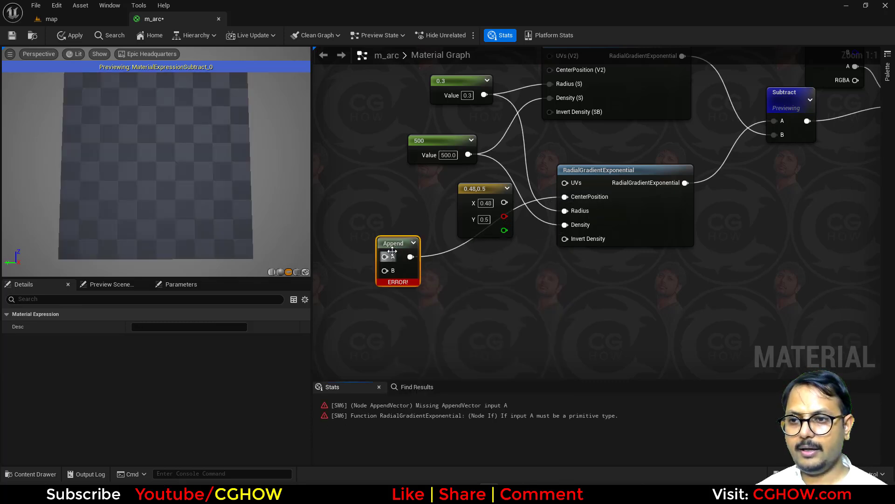
left_click_drag(393, 243, 453, 245)
Add a constant of 0.5 beside the Append node and connect it to the B input
left_click(370, 258)
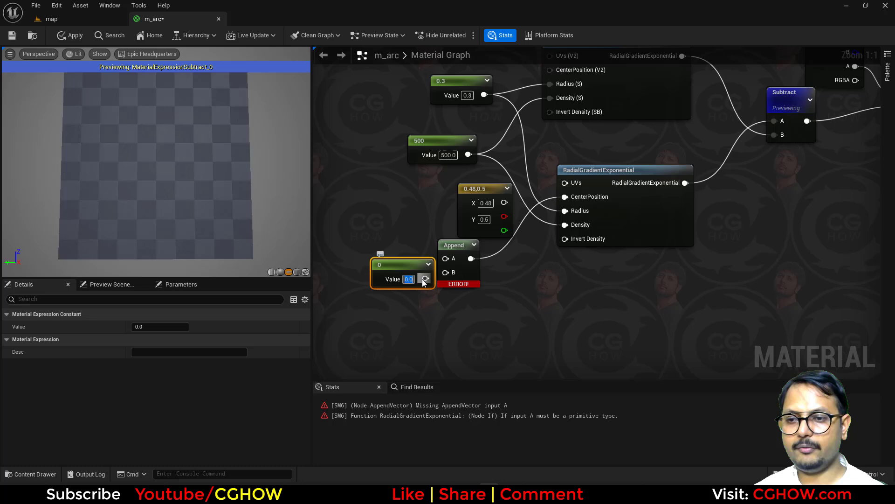
type("0.5")
key("Return")
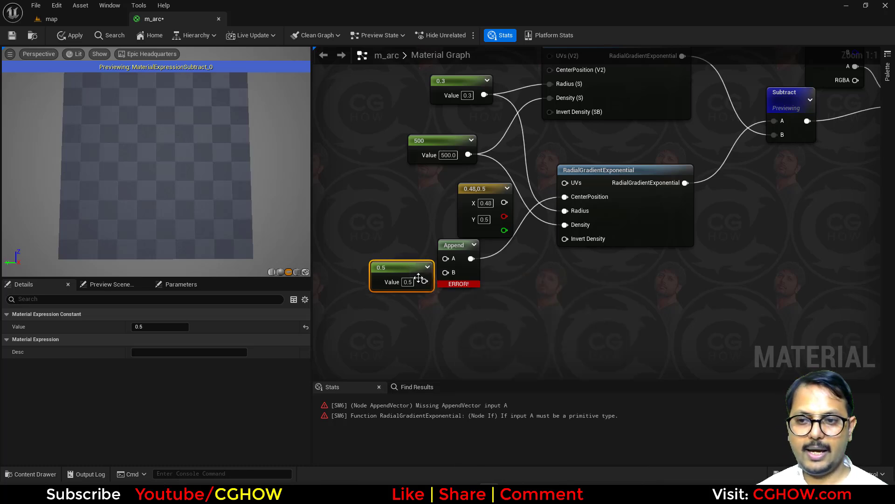
left_click_drag(425, 281, 439, 275)
right_click_drag(361, 230, 409, 228)
left_click_drag(473, 279, 488, 277)
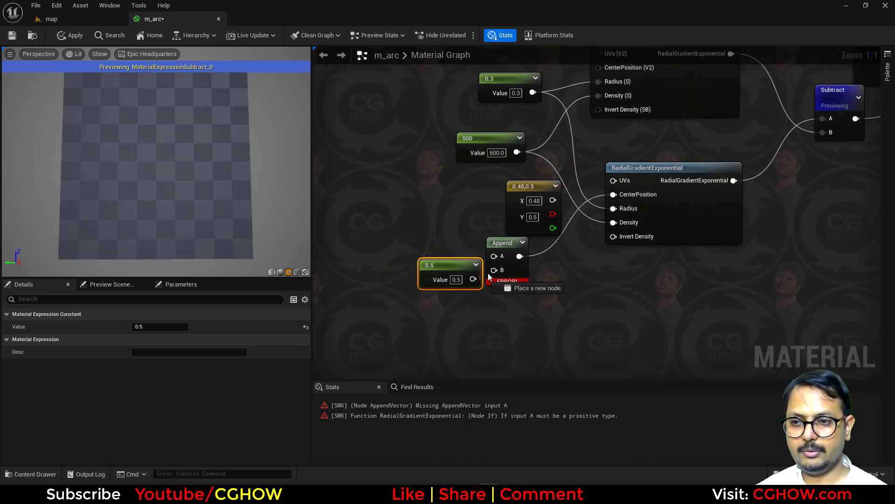
Add a DynamicParameter node, connect Param1 to the Append node's A input, and move the new node away from the 0.5 constant
right_click_drag(353, 220, 429, 217)
right_click(430, 216)
type("dy")
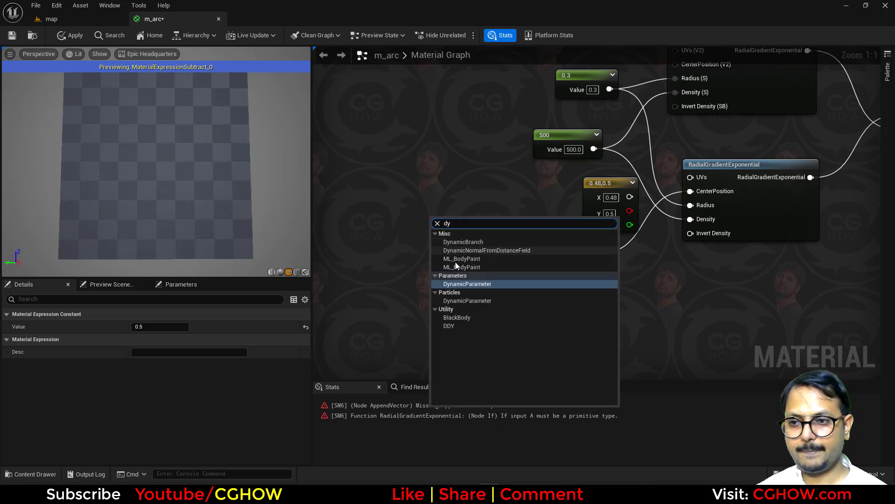
left_click(455, 284)
left_click_drag(524, 242, 570, 252)
left_click_drag(445, 276, 376, 278)
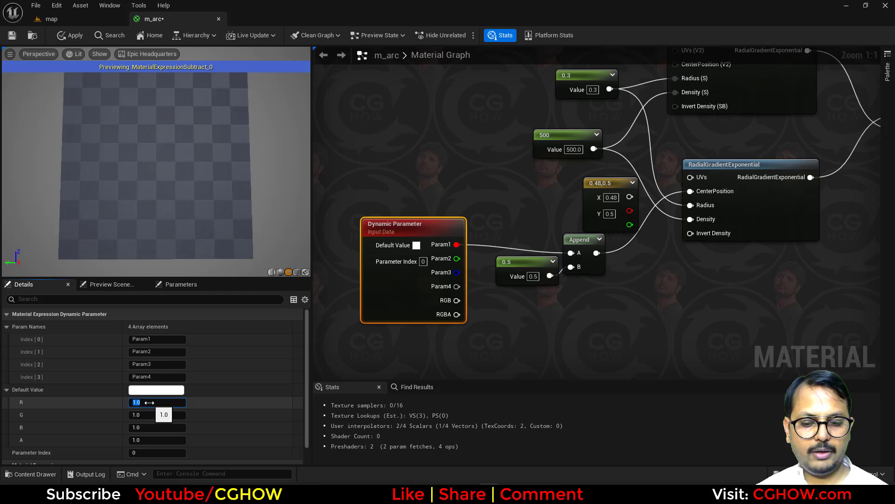
Set the Dynamic Parameter's default R value to 0.48 and rename its first parameter to offset_X
type("0.48")
key("Return")
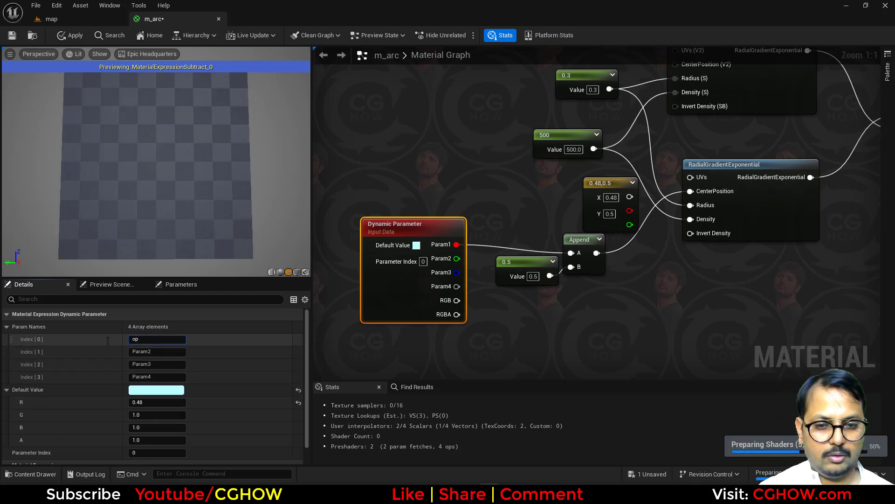
type("offset")
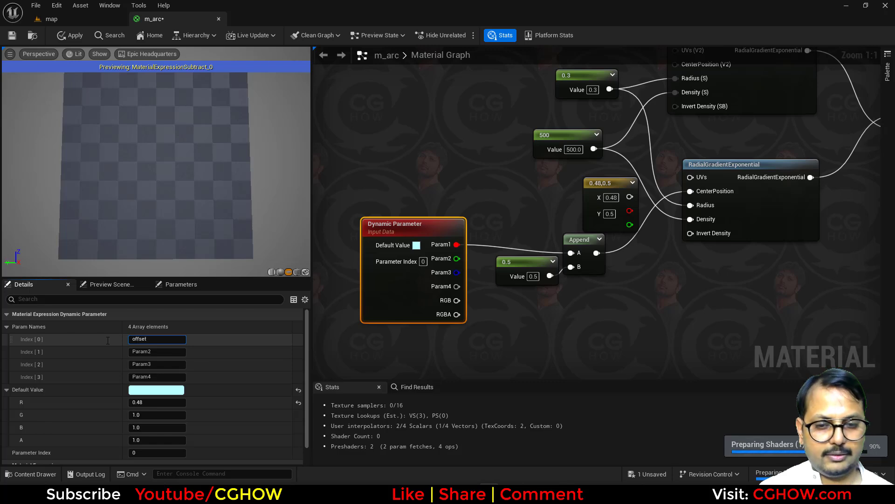
type("_X")
key("Return")
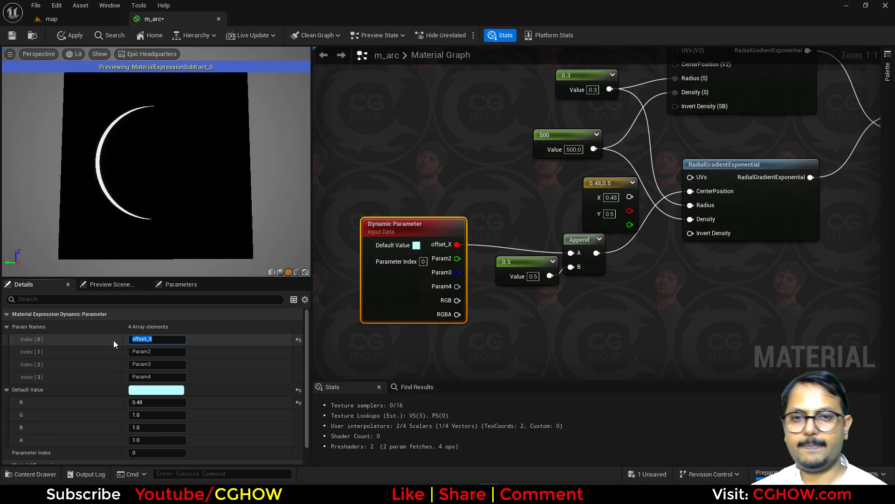
Apply and save the arc material, and return to the map level
right_click_drag(835, 192, 585, 281)
scroll(585, 281, "down", 1)
scroll(586, 282, "down", 1)
right_click_drag(622, 250, 671, 230)
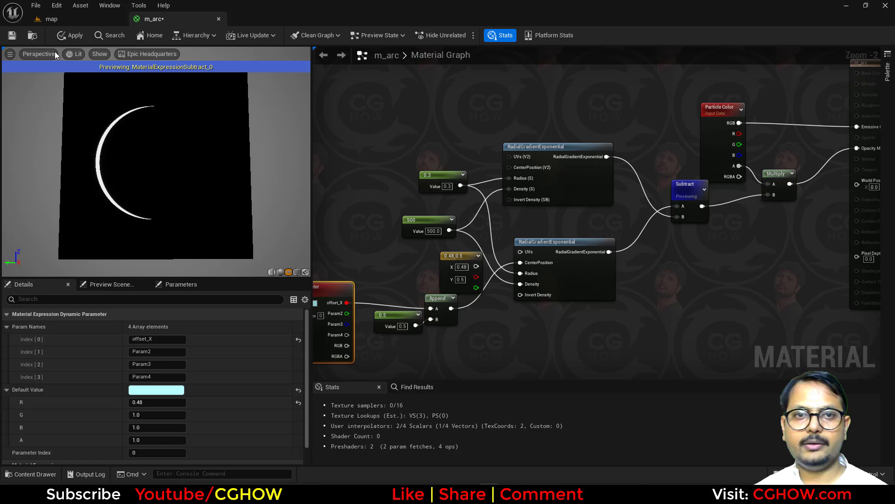
left_click(71, 35)
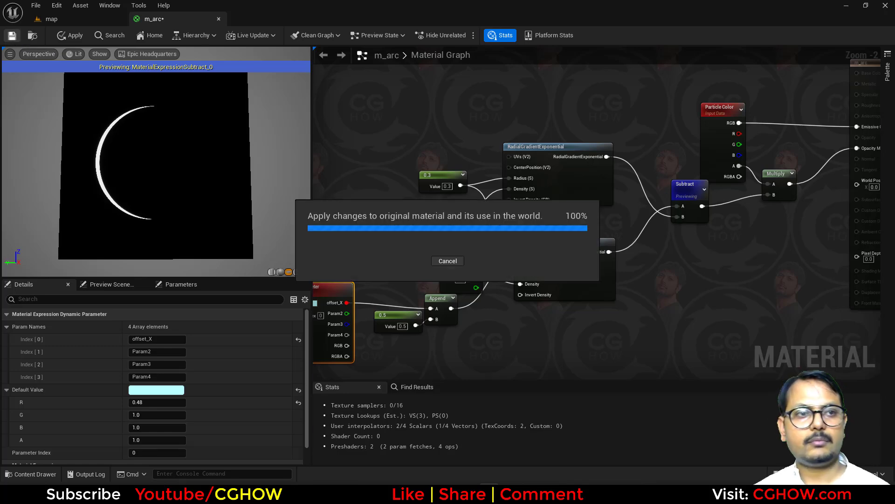
left_click(75, 23)
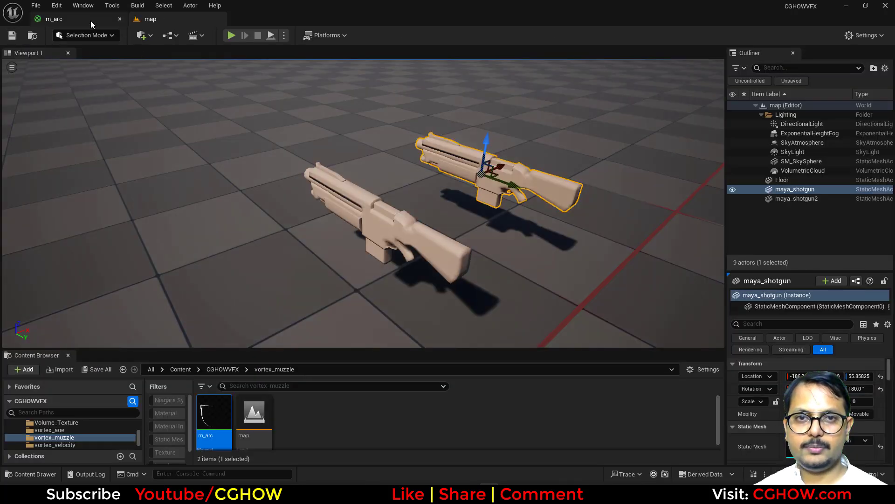
Create an empty Niagara system named NS_vort_Muzzle in the vortex_muzzle folder and open it
left_click(91, 21)
left_click(149, 19)
right_click(335, 425)
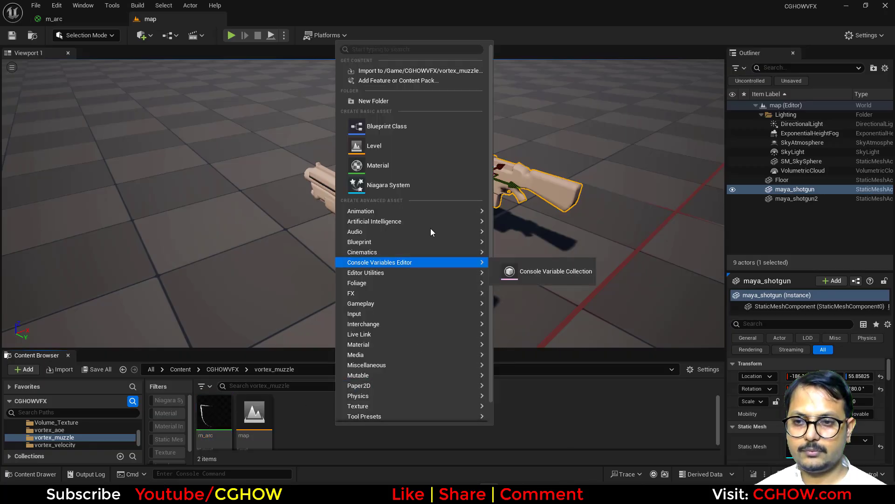
left_click(392, 184)
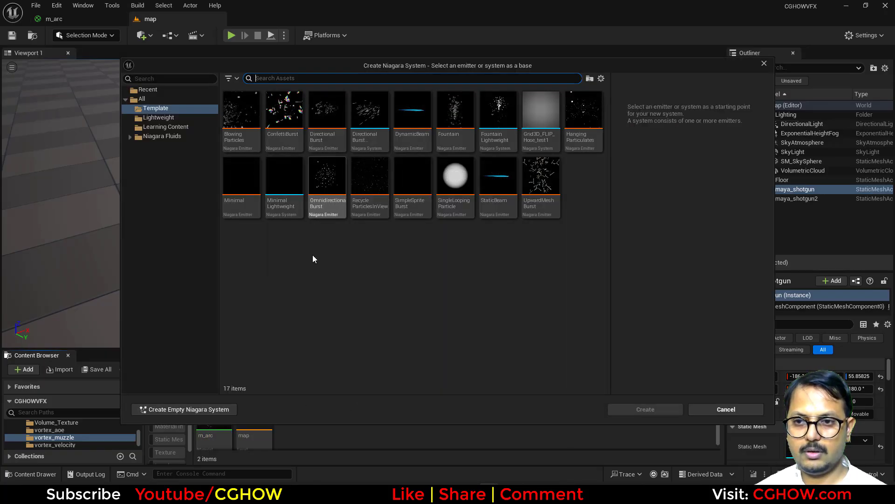
left_click(200, 412)
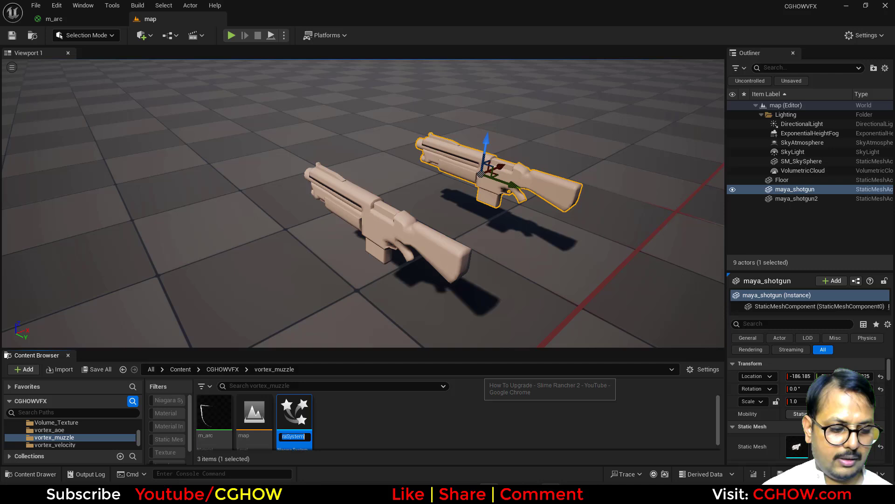
type("NS")
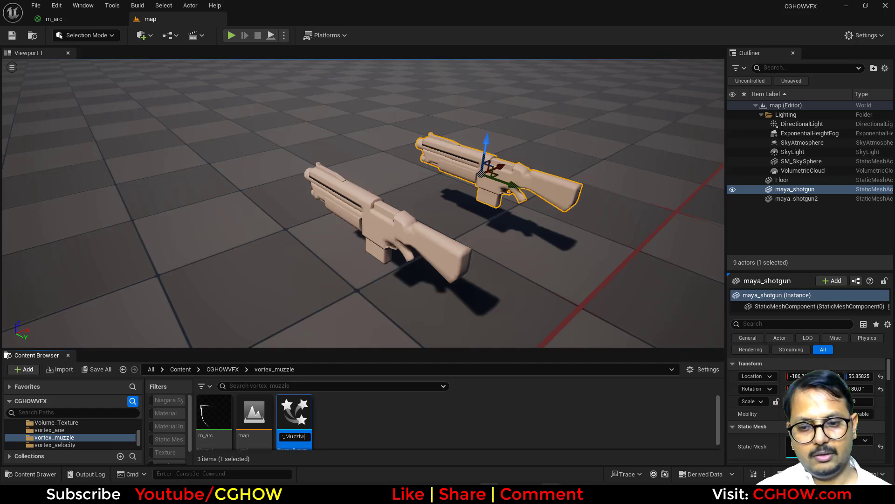
type("_vort_Muzzle")
key("Return")
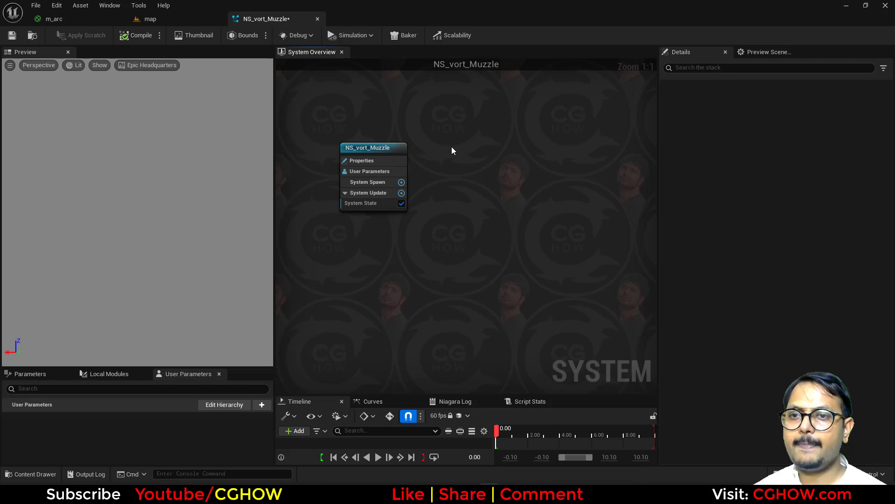
Add a Fountain emitter to the Niagara system and switch the preview scene profile to Grey Wireframe
right_click(452, 147)
left_click(486, 166)
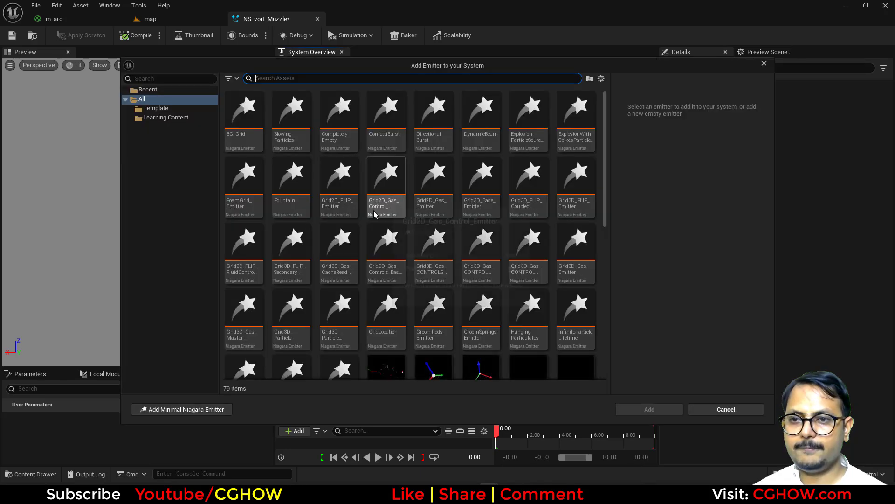
left_click(302, 188)
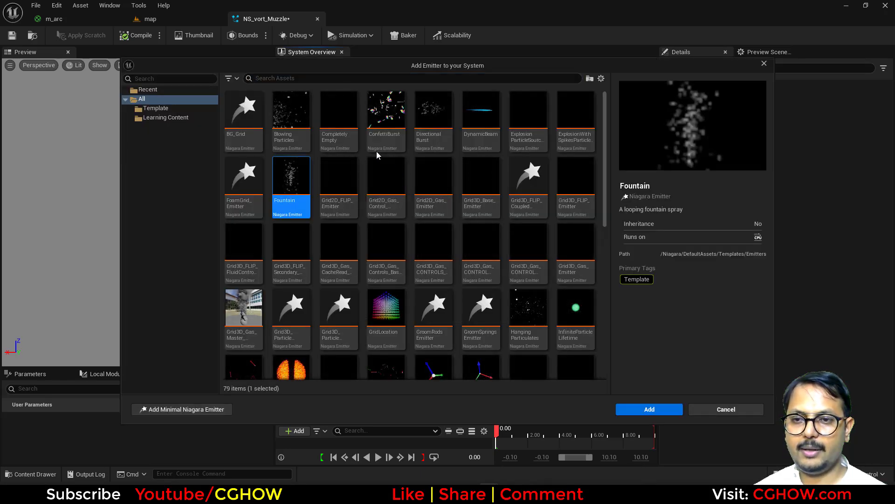
key("Return")
left_click(147, 64)
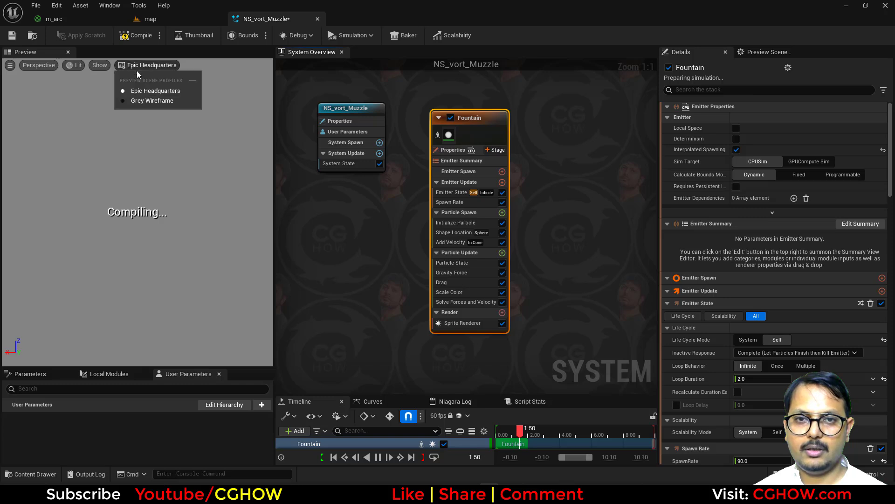
left_click(147, 100)
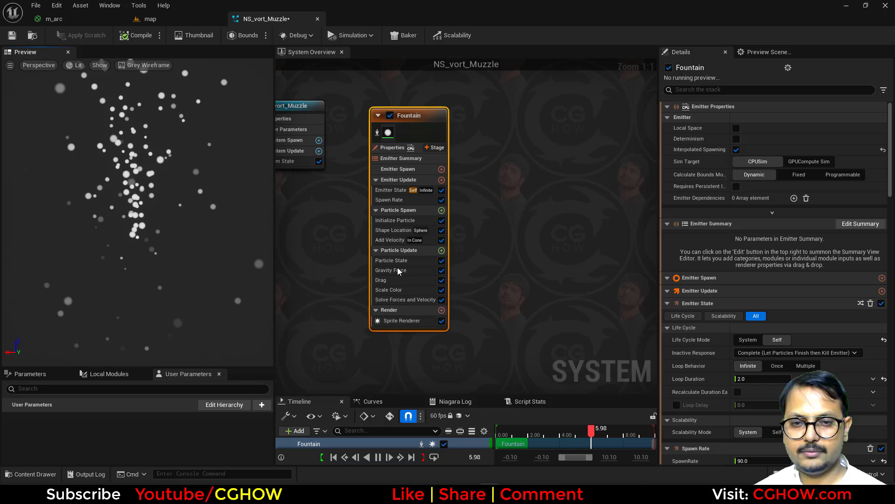
Remove the Gravity Force module and set Add Velocity to Linear mode with a velocity of 50, 0, 0
left_click(390, 240)
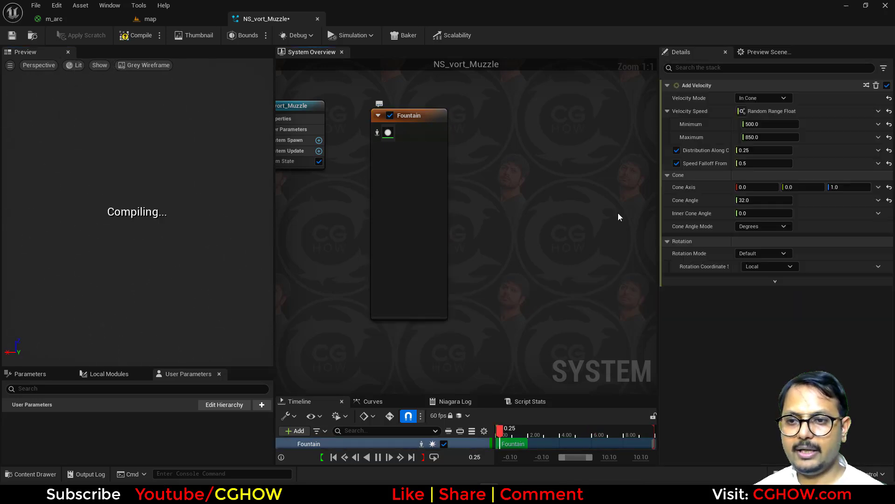
left_click(762, 119)
left_click(752, 132)
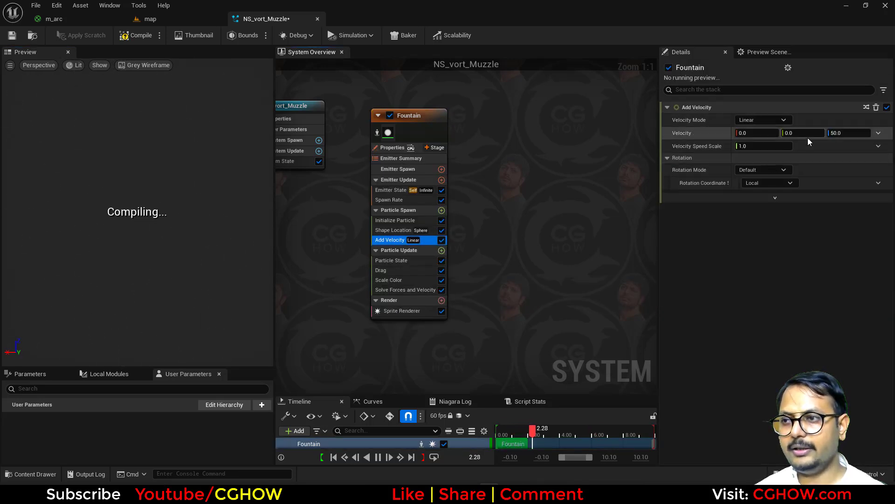
left_click(839, 134)
type("0")
key("Return")
left_click(746, 135)
type("1")
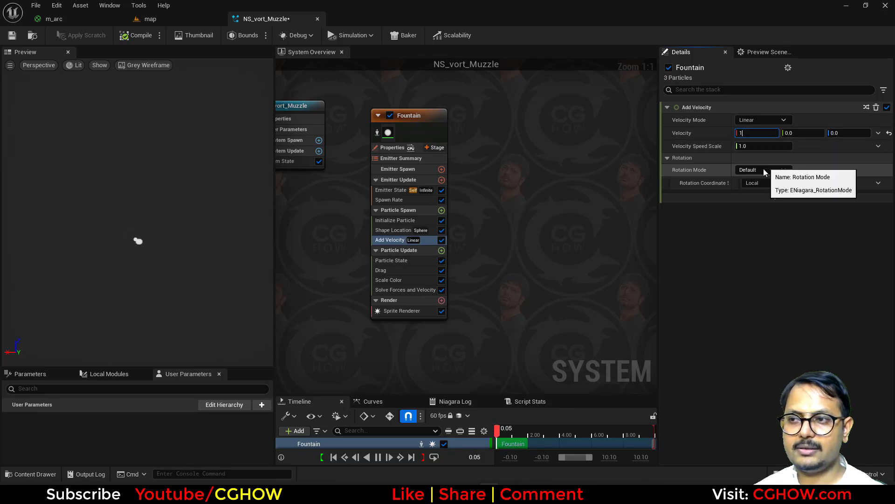
key("BackSpace")
type("50")
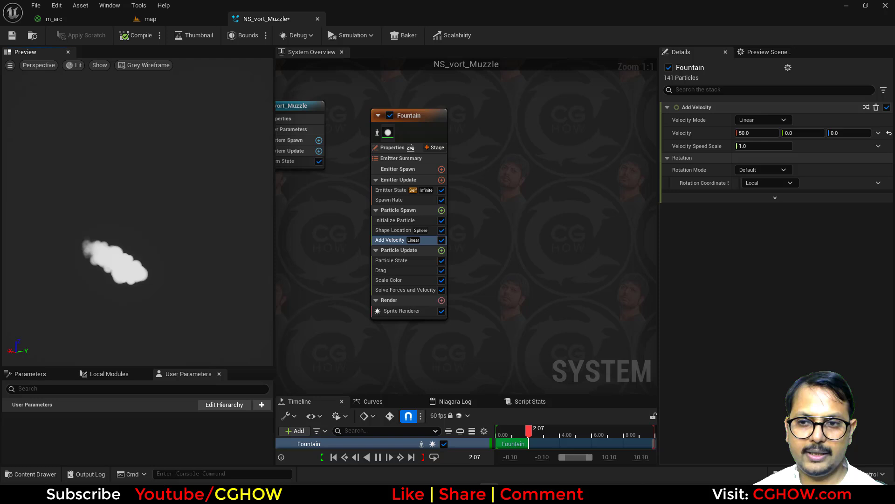
Delete the Shape Location module from the Fountain emitter and set its spawn rate to 10
left_click(387, 230)
key("Delete")
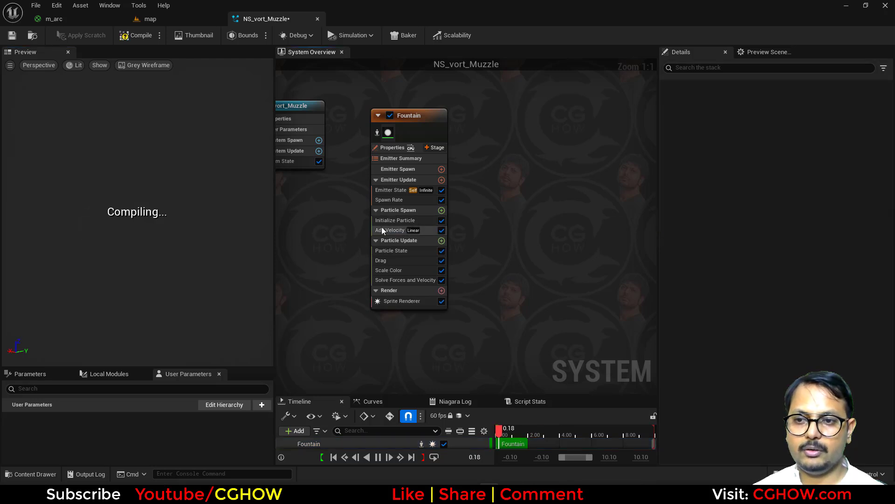
left_click(401, 199)
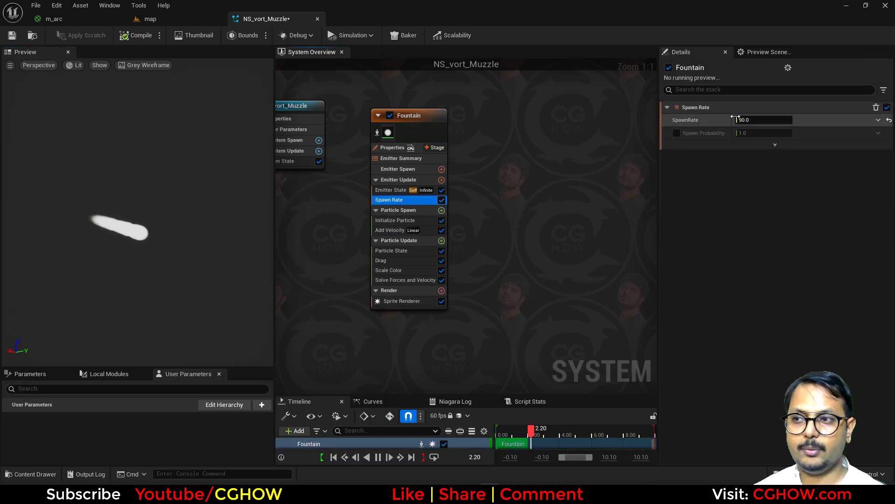
type("10")
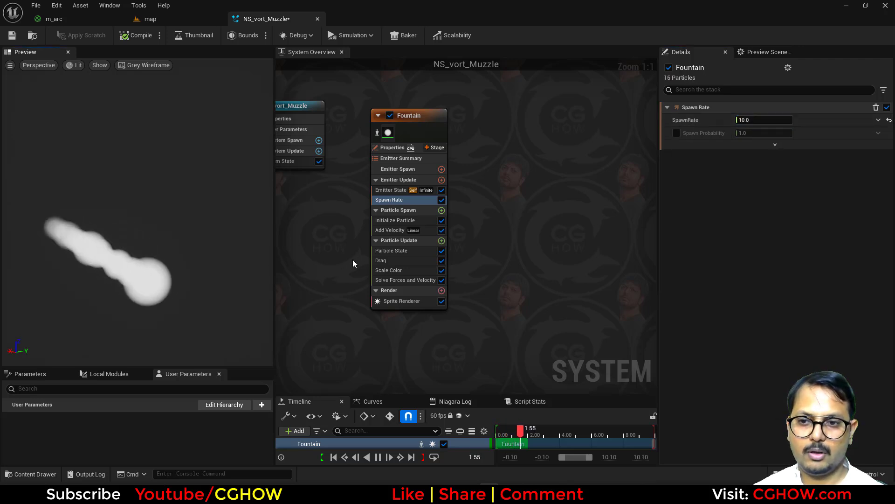
Delete the Drag and Scale Color modules from the emitter's Particle Update stage
left_click(382, 260)
key("Delete")
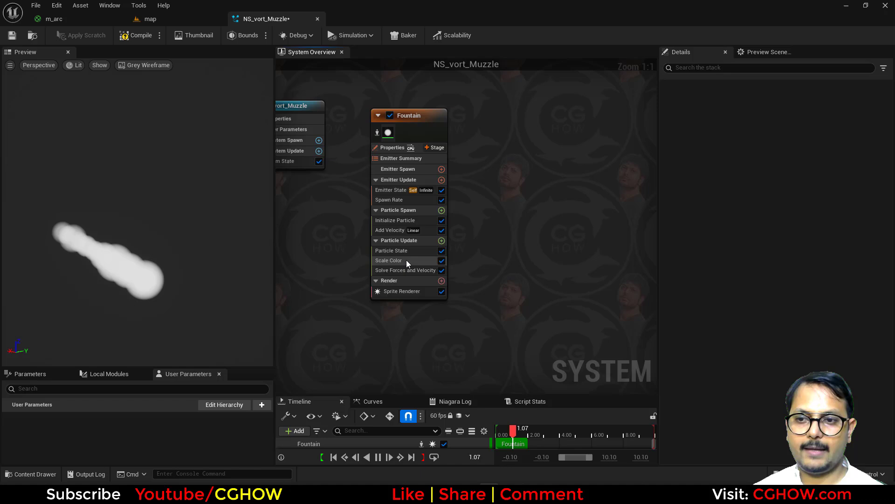
left_click(389, 260)
key("Delete")
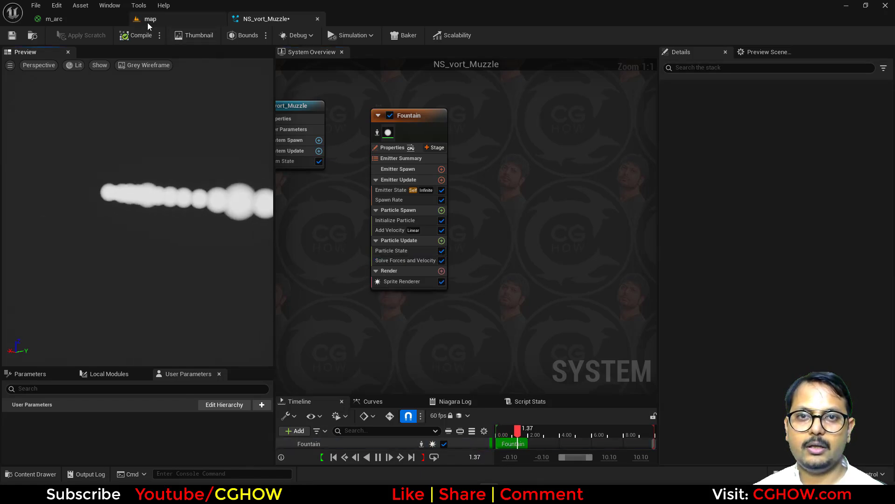
Assign the m_arc material to the Fountain emitter's Sprite Renderer
left_click(97, 21)
left_click(163, 20)
left_click(269, 23)
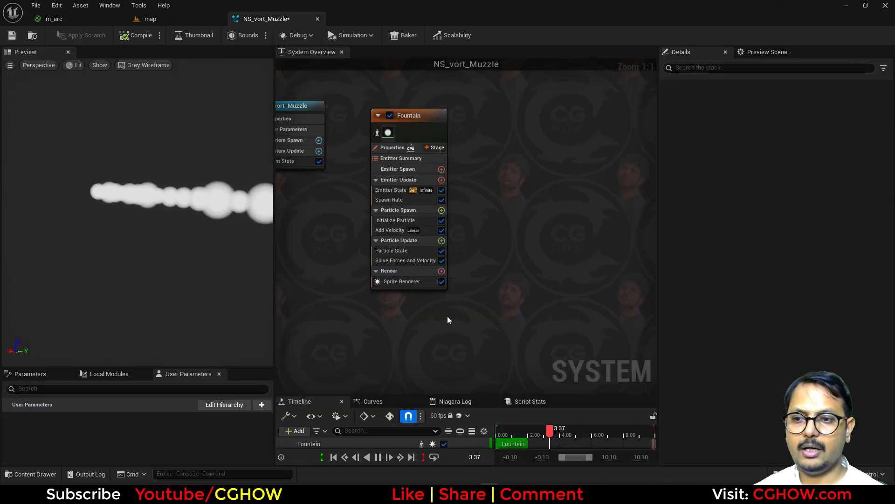
left_click(402, 281)
left_click(767, 143)
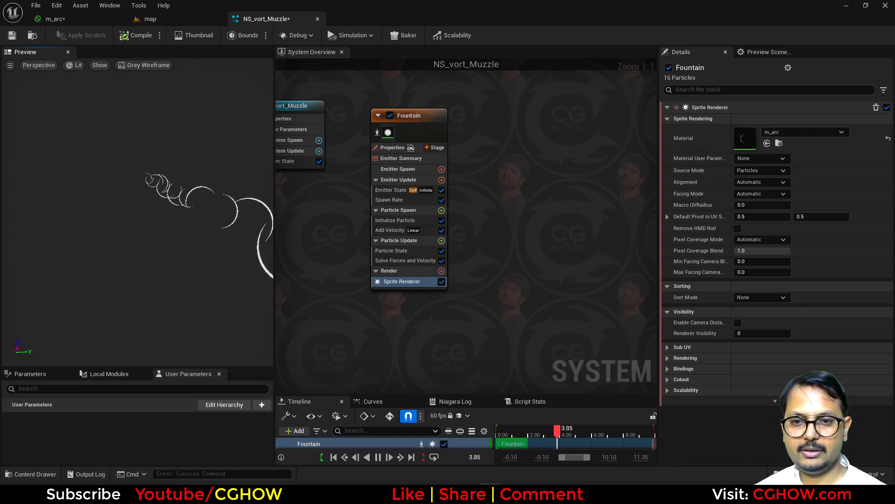
Pause the simulation and set the random uniform sprite size in Initialize Particle to minimum 20 and maximum 25
left_click(378, 456)
left_click_drag(219, 284, 154, 290)
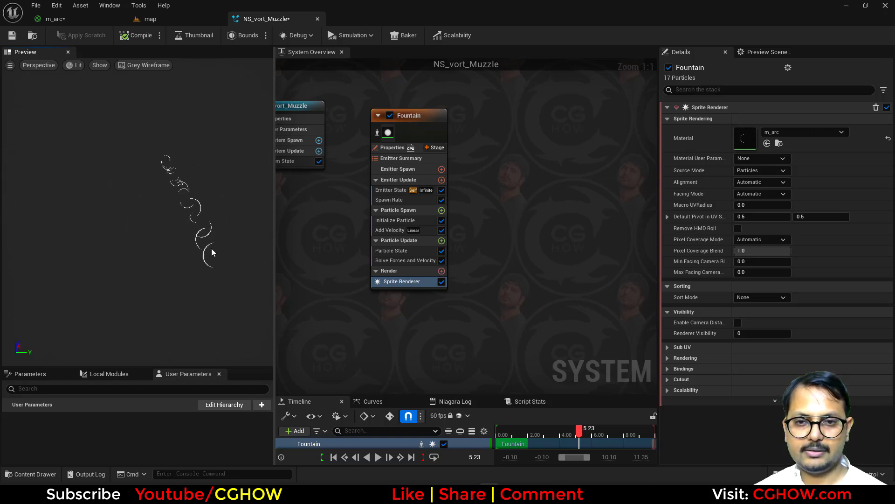
mouse_move(190, 262)
left_mouse_down()
mouse_move(233, 252)
mouse_move(190, 261)
left_mouse_up()
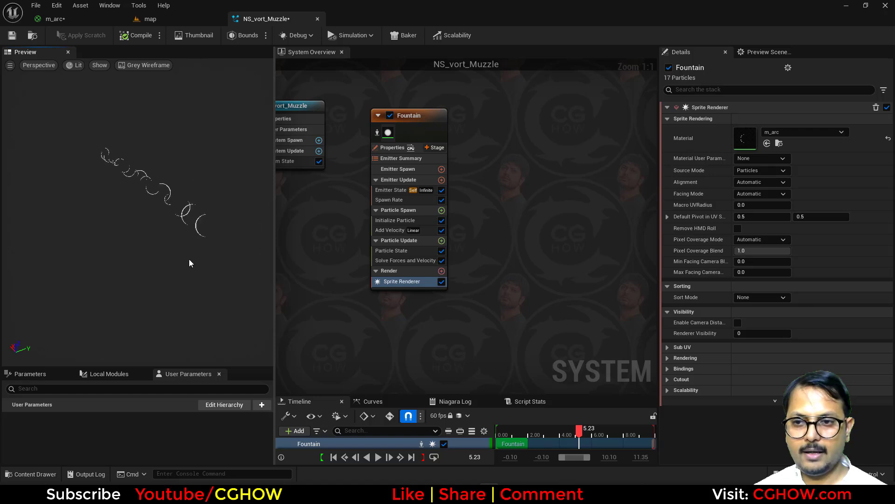
left_click(385, 221)
left_click(762, 288)
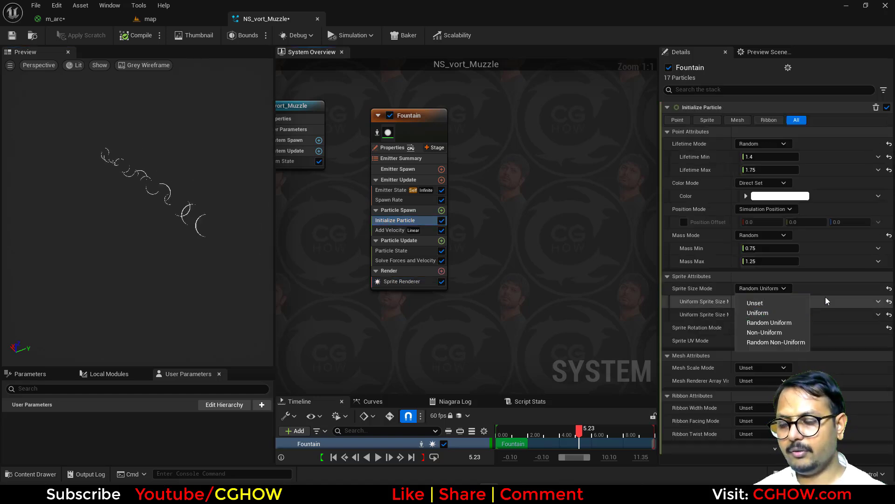
left_click(768, 315)
type("25")
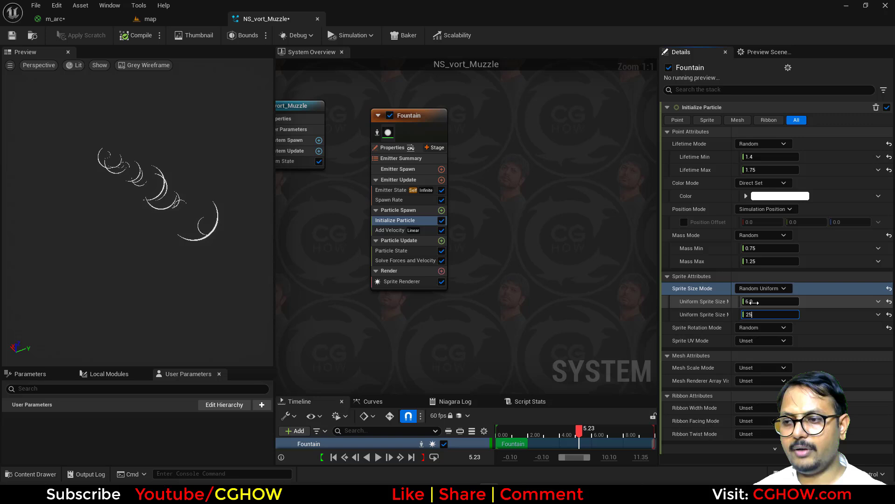
type("20")
key("Return")
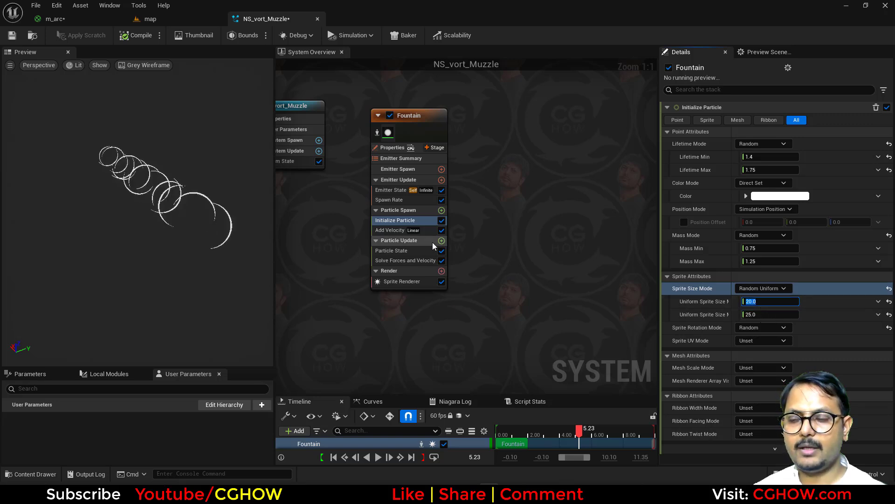
Reduce the X velocity in the Add Velocity module to about 27
left_click(391, 233)
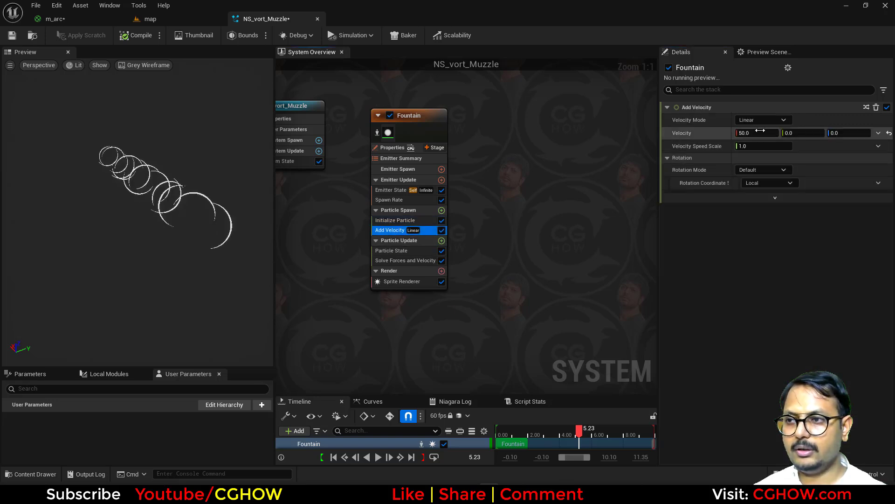
left_click_drag(761, 132, 748, 132)
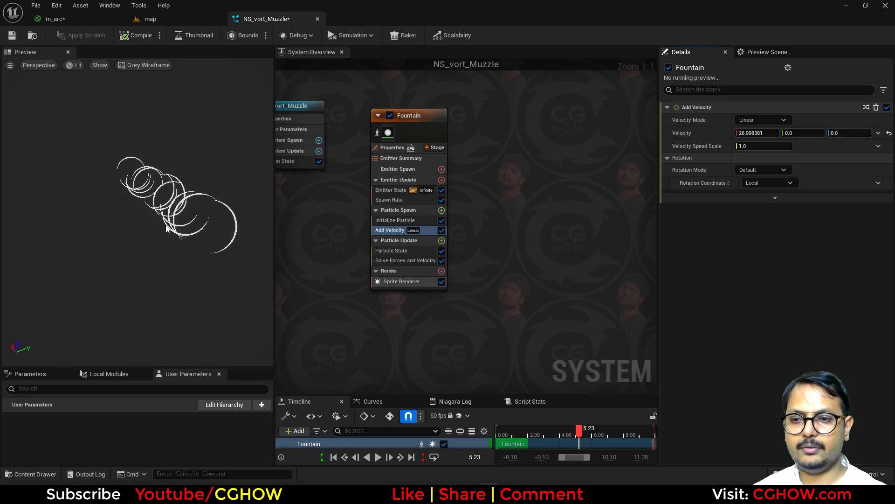
mouse_move(183, 237)
left_mouse_down()
mouse_move(165, 238)
mouse_move(184, 237)
left_mouse_up()
Set the Sprite Renderer's alignment to Custom Alignment and its facing mode to Custom Facing Vector
left_click(406, 281)
left_click(761, 182)
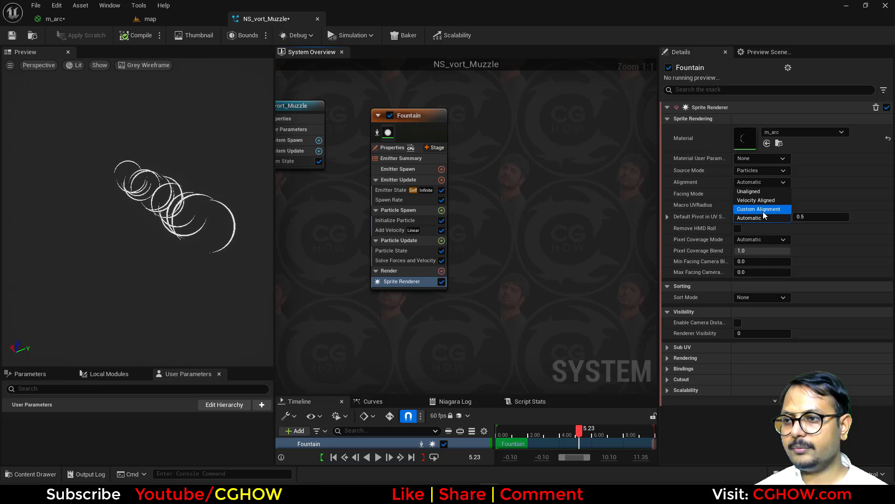
left_click(760, 210)
left_click(765, 193)
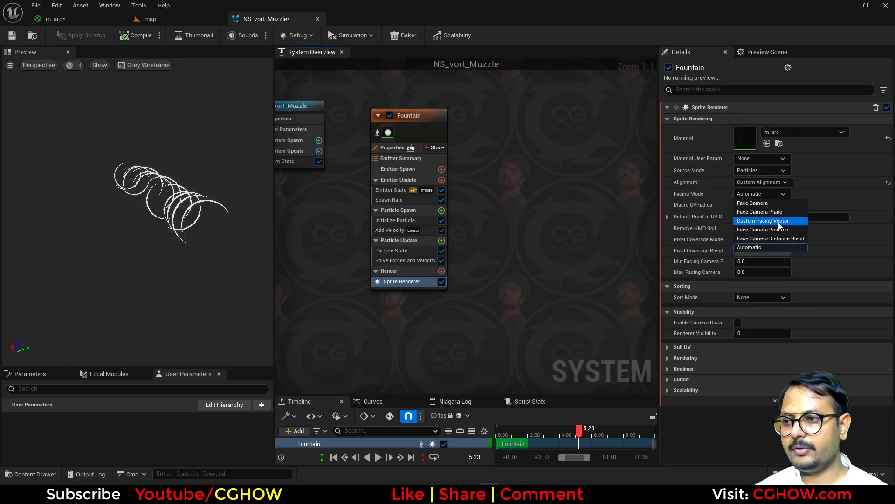
left_click(760, 218)
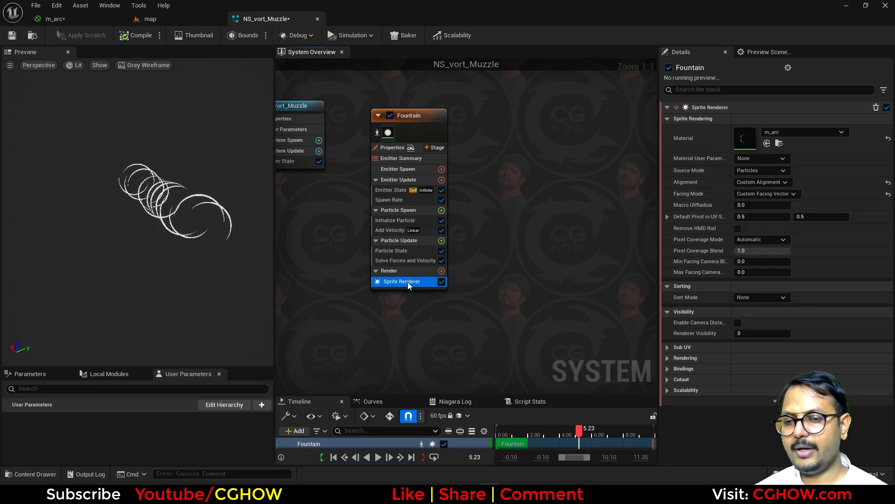
Add an Align Sprite to Mesh Orientation module to Particle Update and check the arcs at about 1.93 seconds on the timeline
left_click(441, 240)
type("alig")
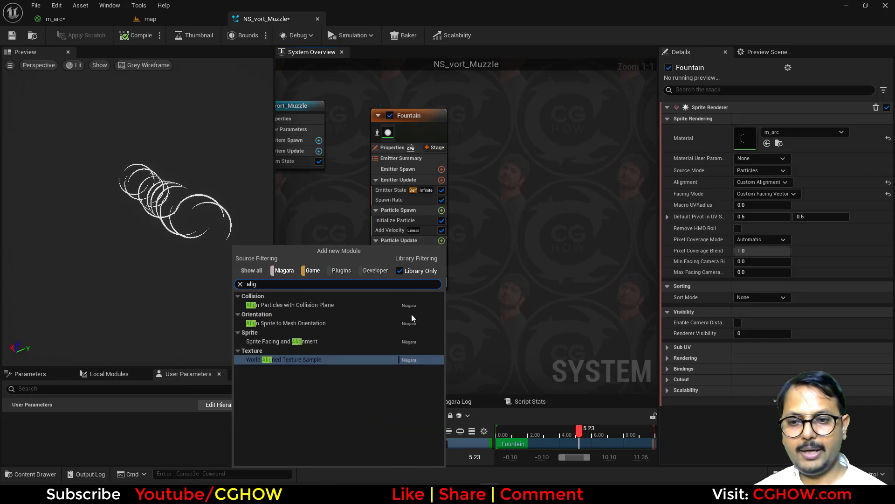
left_click(280, 324)
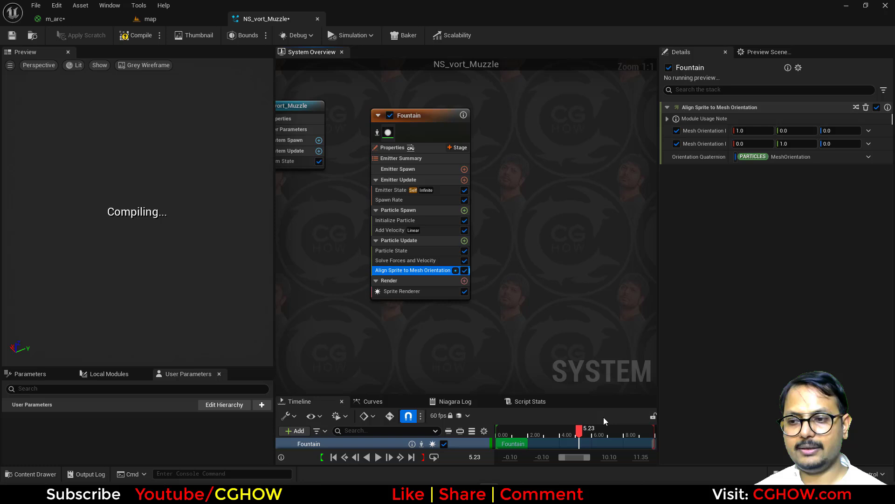
mouse_move(522, 425)
left_mouse_down()
mouse_move(511, 425)
mouse_move(533, 426)
left_mouse_up()
left_click_drag(84, 264, 158, 280)
scroll(97, 267, "up", 2)
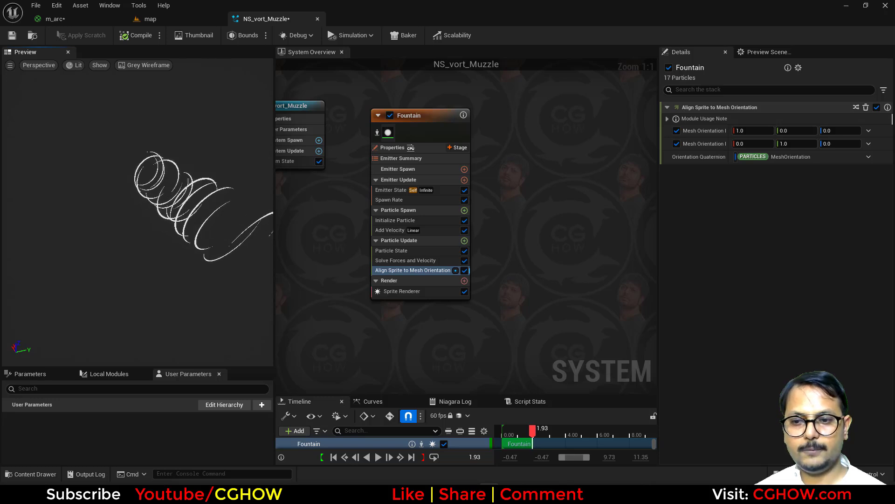
mouse_move(107, 264)
left_mouse_down()
mouse_move(51, 268)
mouse_move(112, 277)
left_mouse_up()
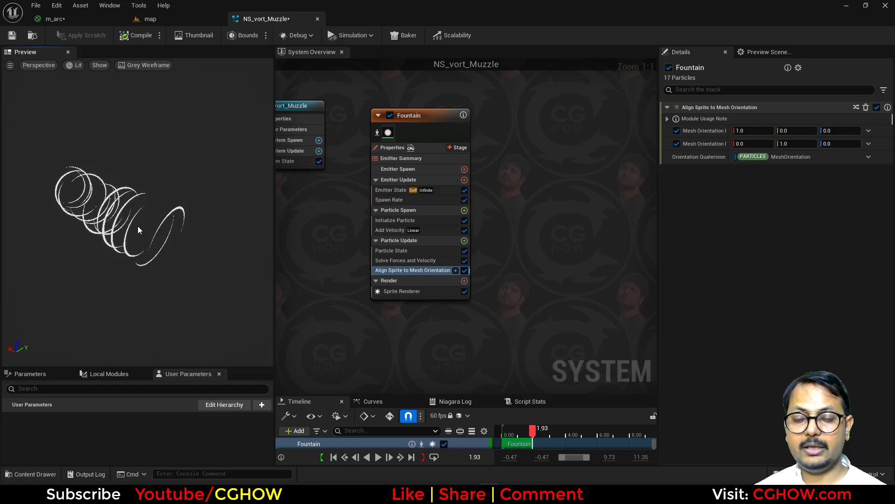
Add a Scale Sprite Size module to the Fountain emitter's Particle Update group
left_click(464, 240)
type("sc")
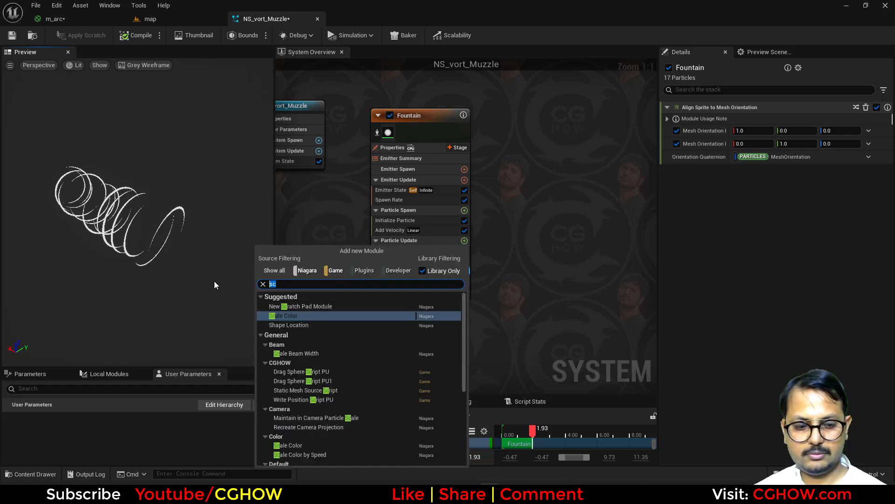
type("size")
left_click(298, 407)
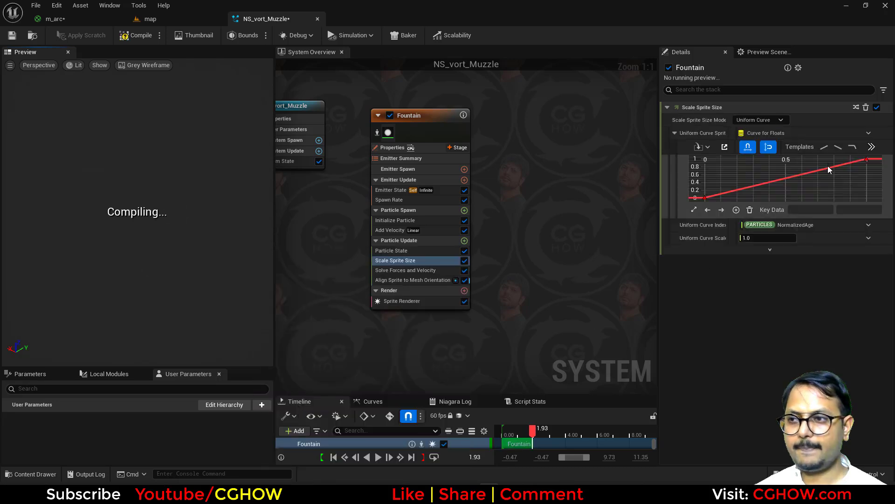
Try a starting value of 0.7 at time 0 on the uniform curve in Scale Sprite Size
left_click(706, 198)
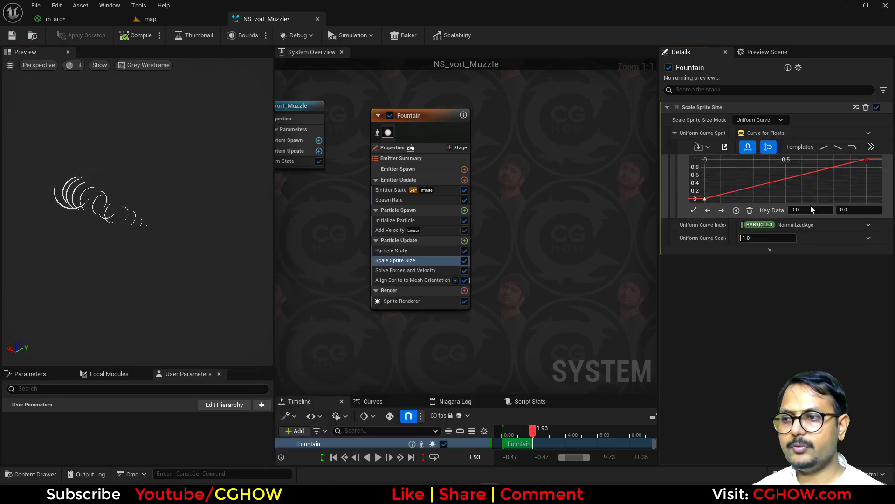
type(".7")
key("Return")
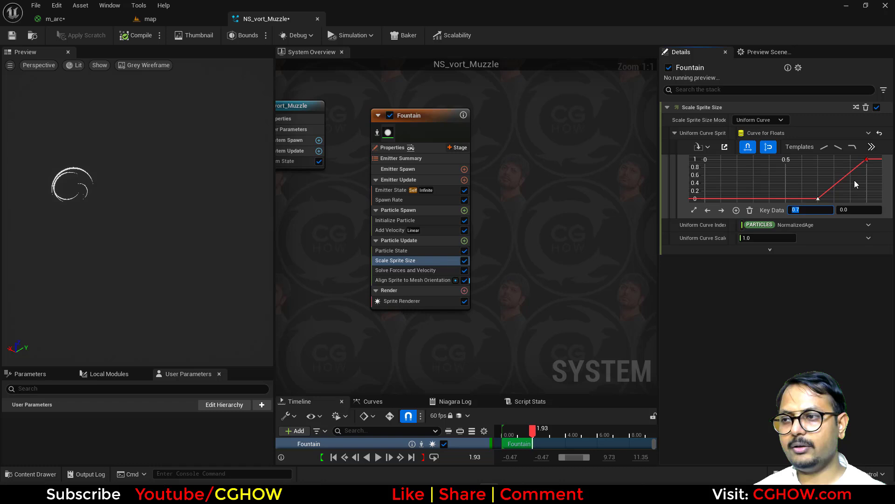
type("0")
key("Return")
left_click(862, 212)
type(".7")
key("Return")
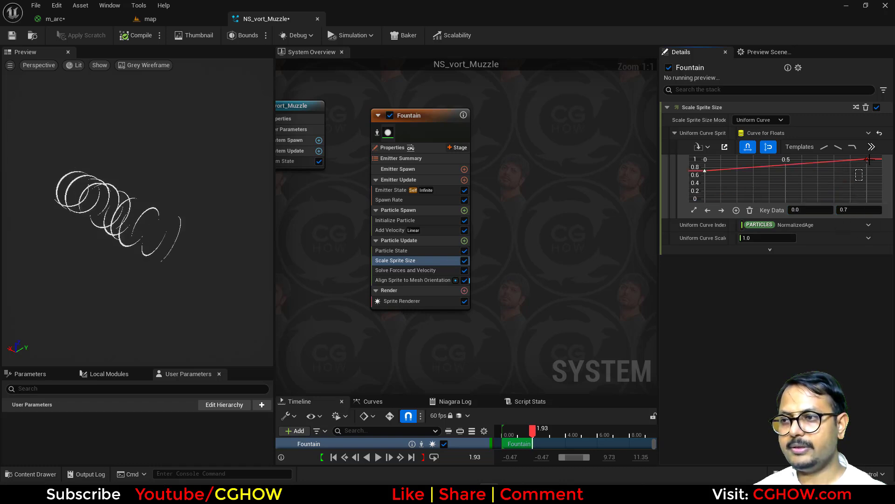
Set the value of the sprite size curve's first key, at time 0, to 0.5
left_click(867, 160)
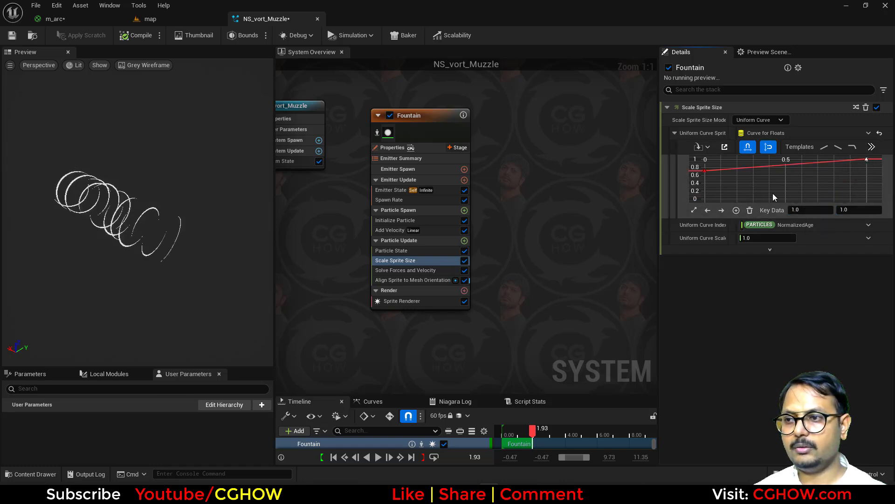
left_click(863, 212)
type(".5")
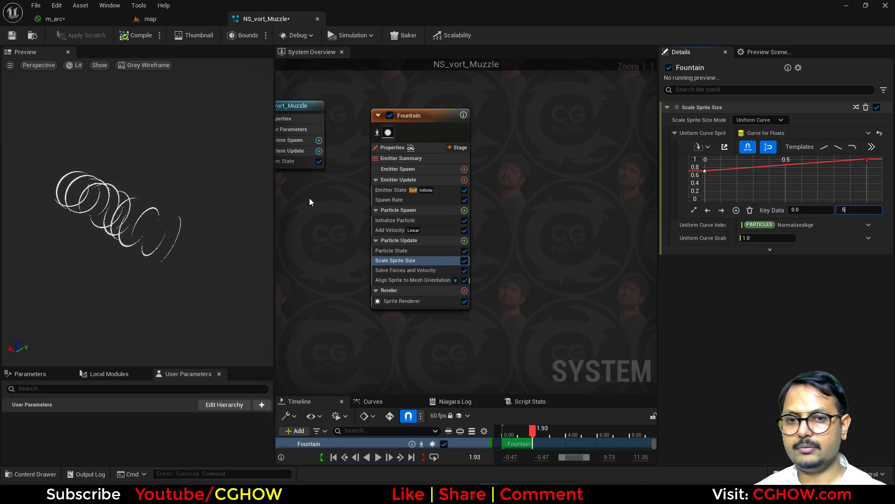
key("Return")
left_click_drag(180, 240, 198, 210)
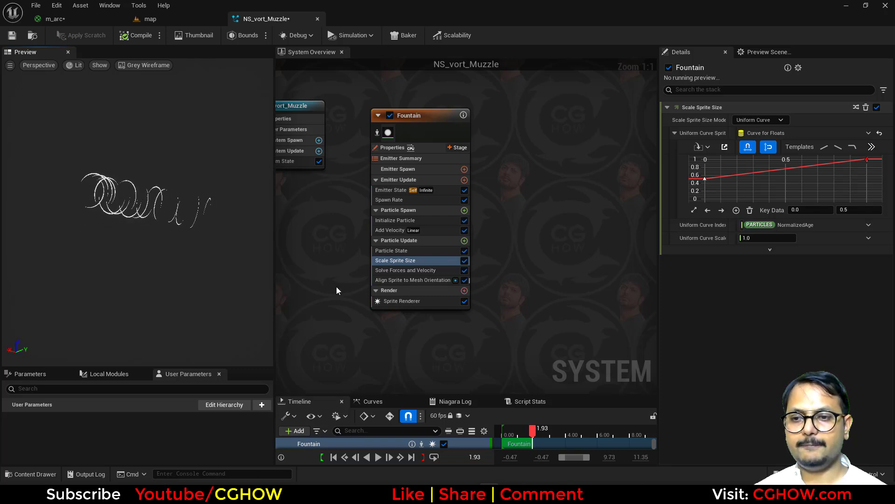
Add a Dynamic Material Parameters module to the Fountain emitter's Particle Update group
left_click(464, 241)
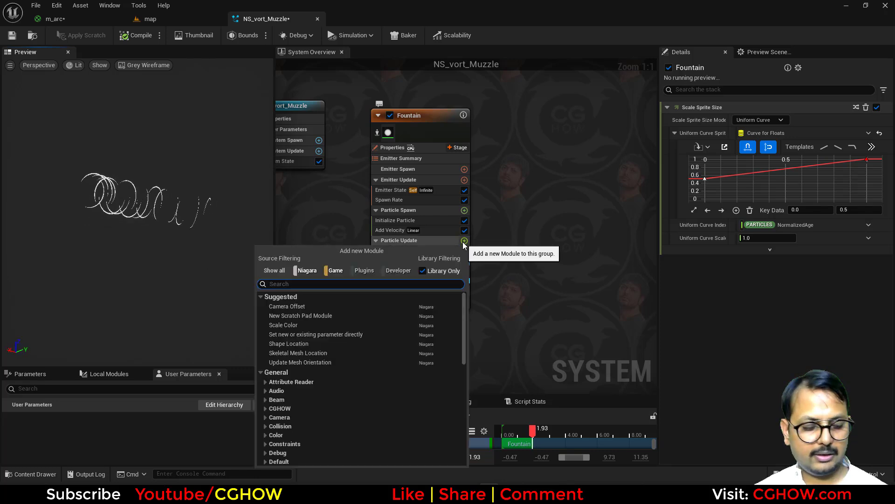
type("dynamic")
left_click(311, 320)
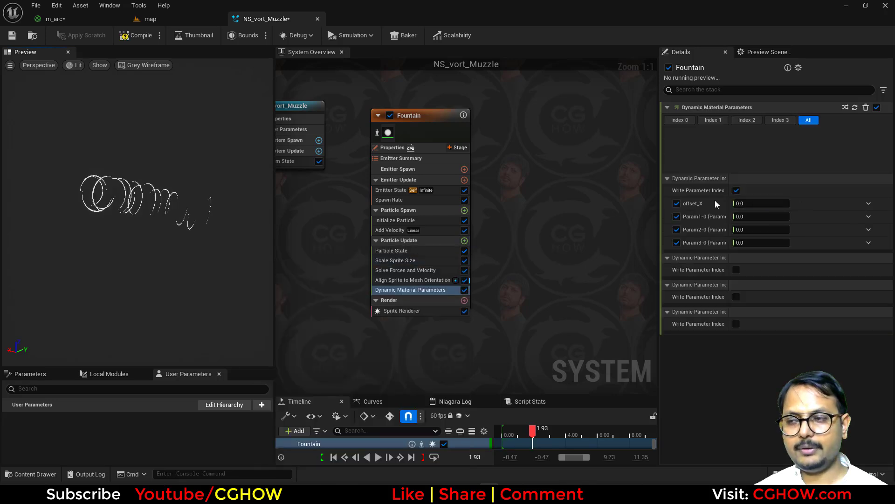
Try constant offset_X values of 0.48 and 0.5 in the Dynamic Material Parameters module
left_click(752, 159)
type(".")
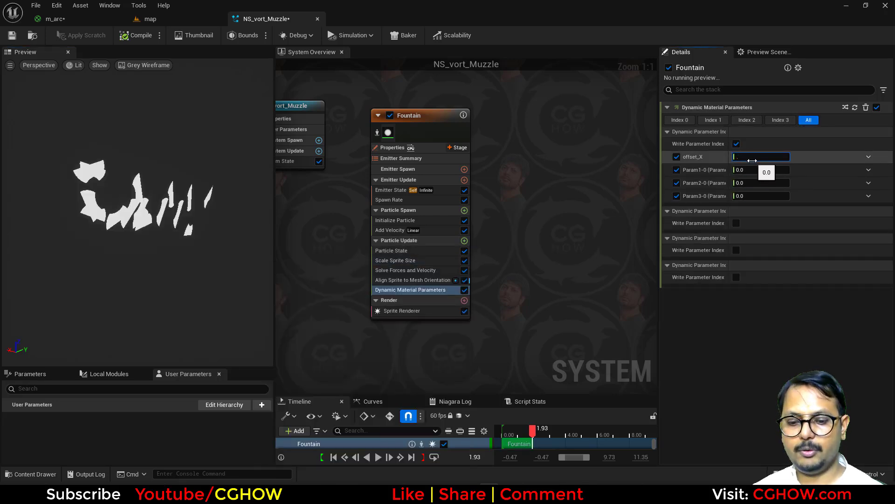
type("48")
key("Return")
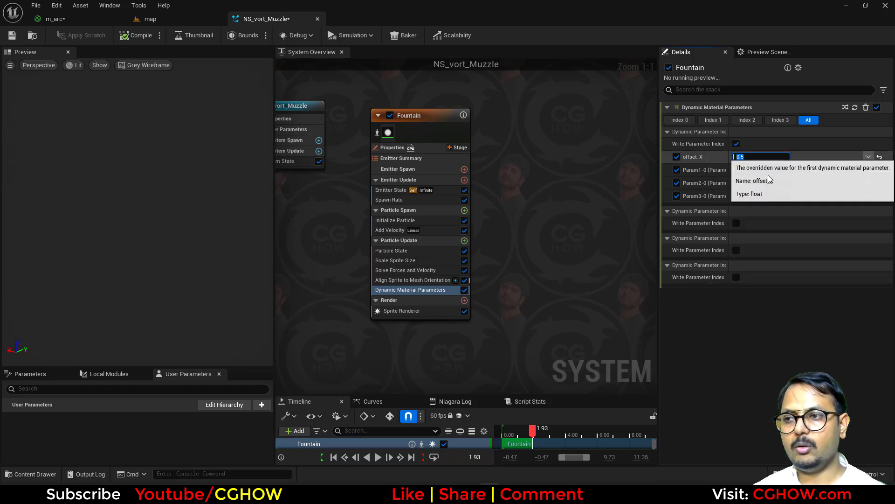
Drive offset_X with a Float from Curve using the bell-shaped template, and set its first and last keys to 0.5
left_click(868, 157)
left_click(728, 220)
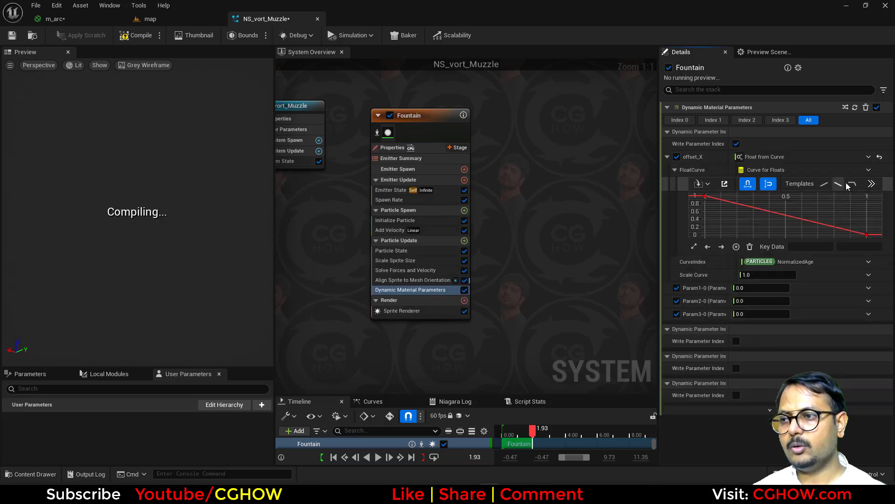
left_click(868, 242)
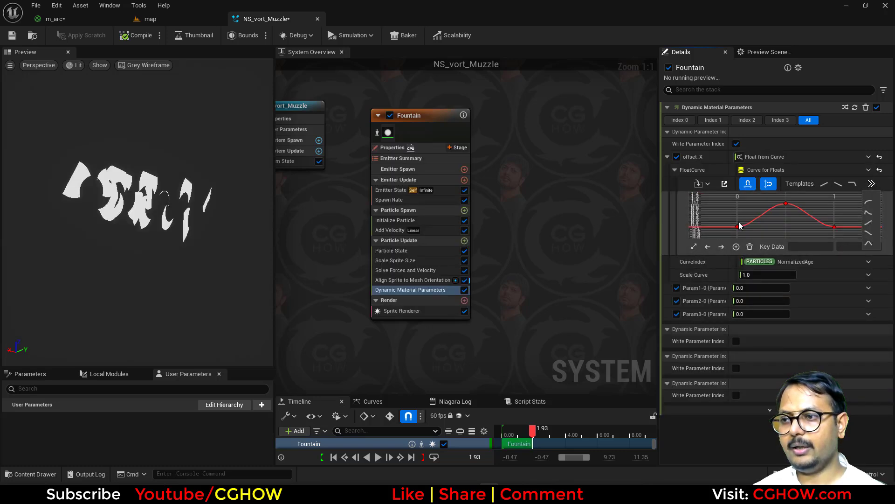
left_click_drag(854, 239, 854, 241)
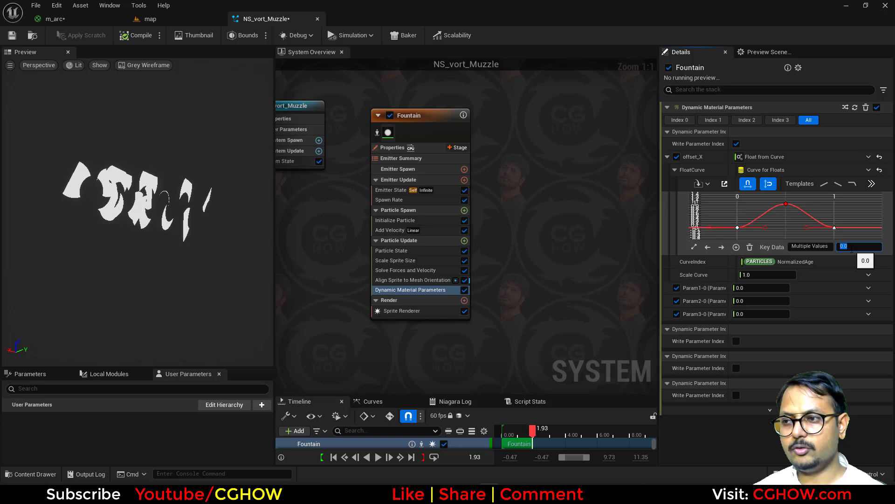
type("0.5")
key("Return")
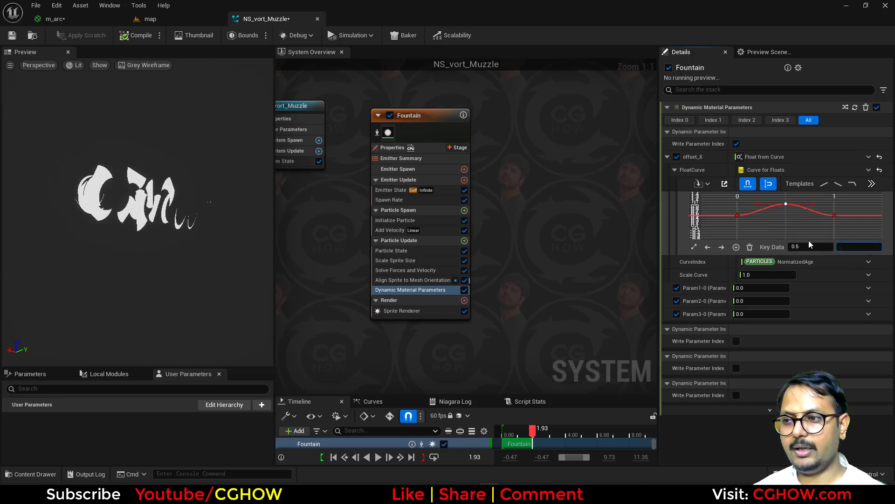
Set the middle key of the offset_X curve to value 0.48 at time 0.3 and fit the curve in view
key("Return")
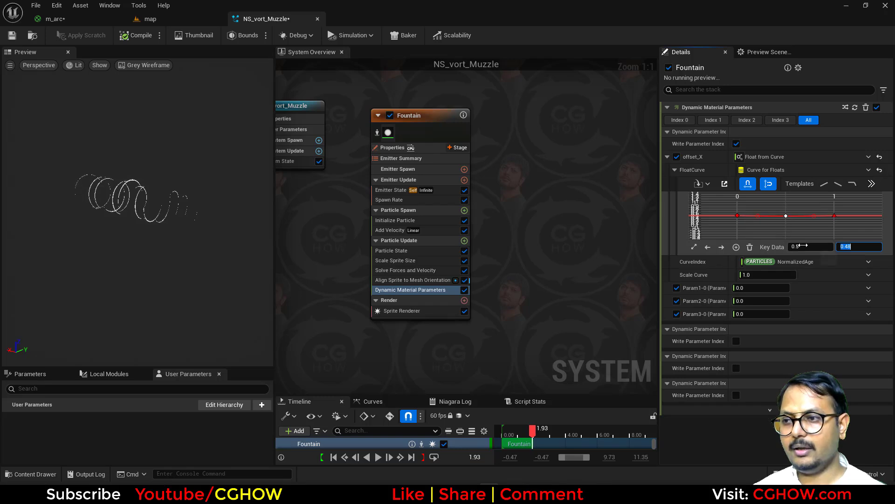
type(".3")
key("Return")
left_click(695, 247)
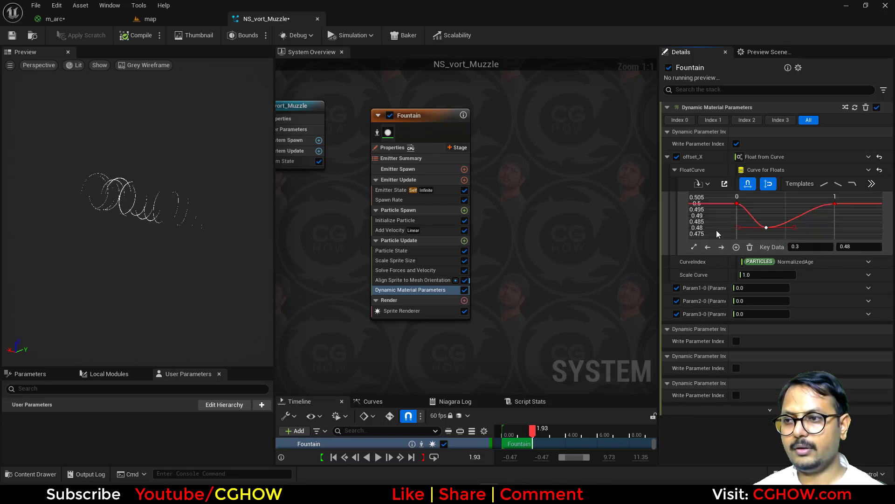
Lower the middle key of the offset_X curve to 0.45 and play the simulation
left_click(718, 223)
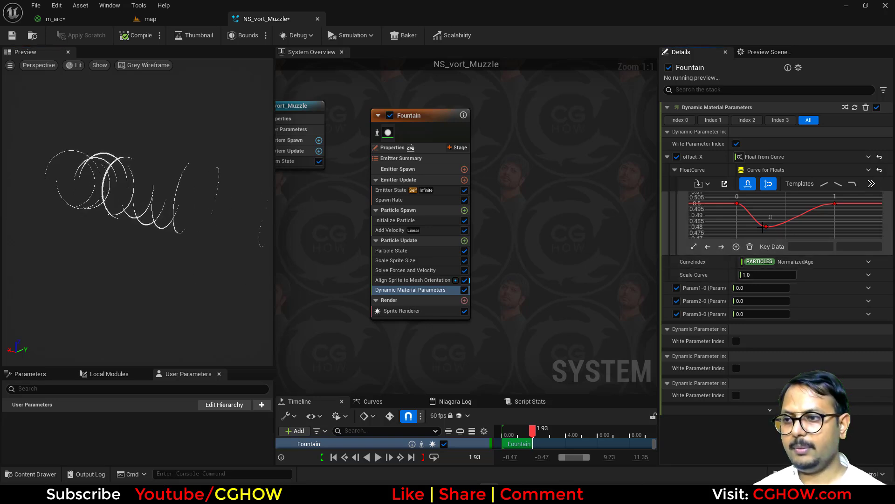
left_click(764, 226)
key("Return")
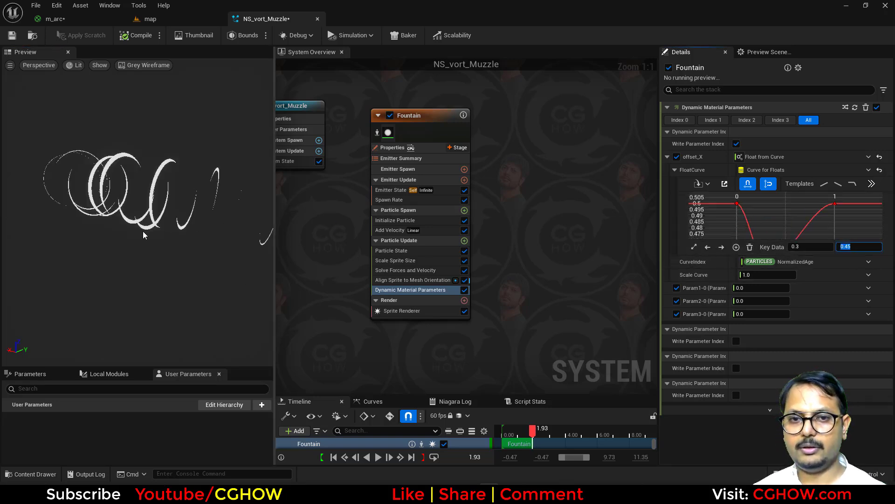
left_click_drag(168, 234, 163, 252, "alt")
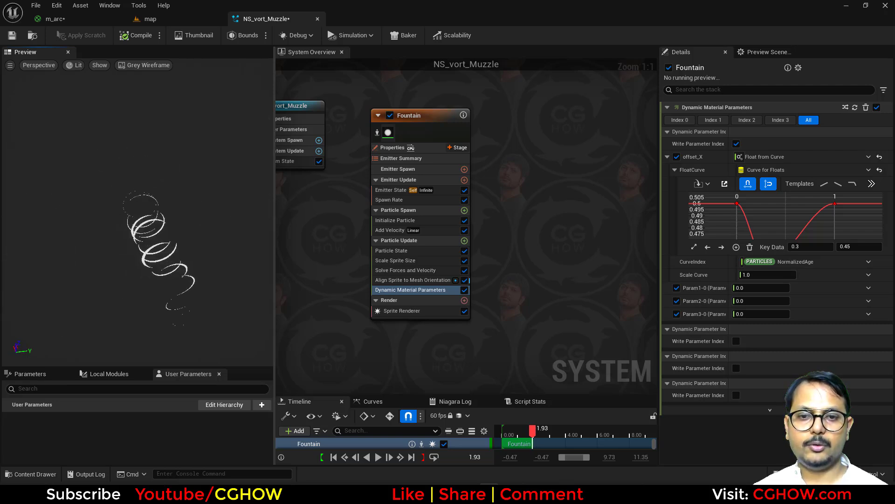
left_click(378, 457)
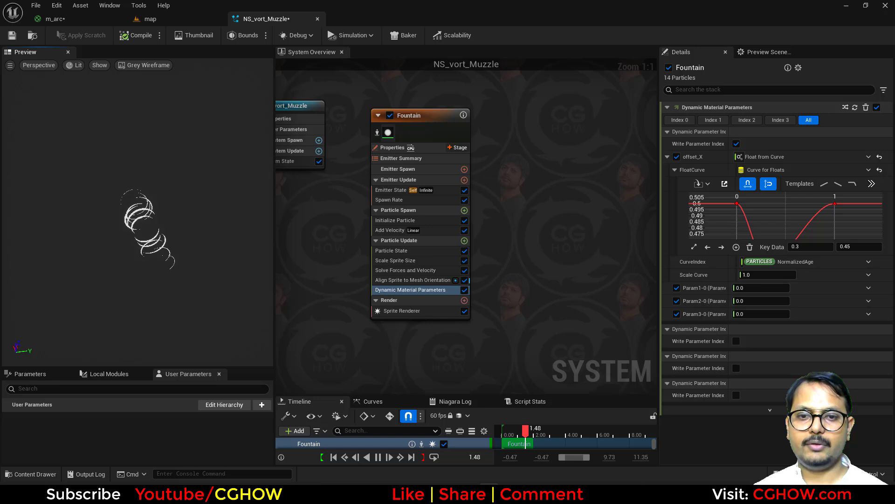
Set the Warmup Time in the NS_vort_Muzzle system properties to 3 seconds
right_click_drag(307, 195, 365, 197)
left_click(336, 122)
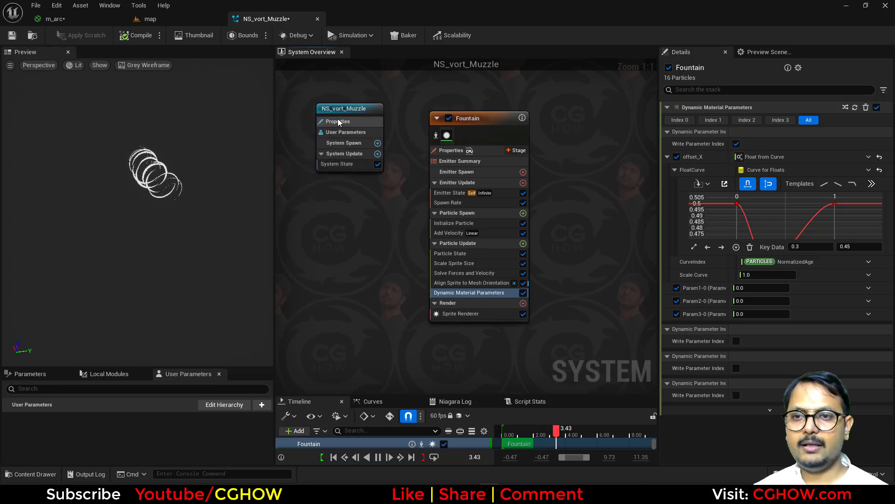
left_click(761, 166)
type("3")
key("Return")
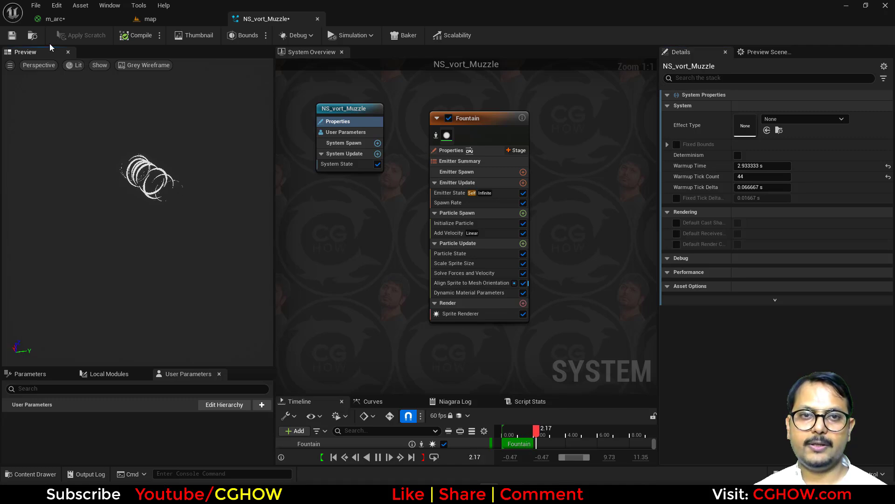
Locate the NS_vort_Muzzle asset, place it in the map level near the front shotgun and raise it to barrel height
left_click(32, 35)
left_click_drag(318, 312, 313, 261)
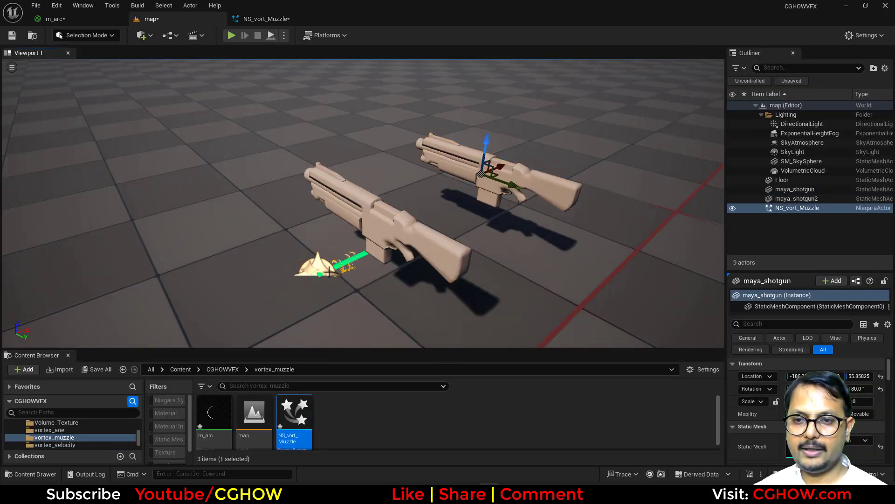
left_click_drag(305, 227, 301, 129)
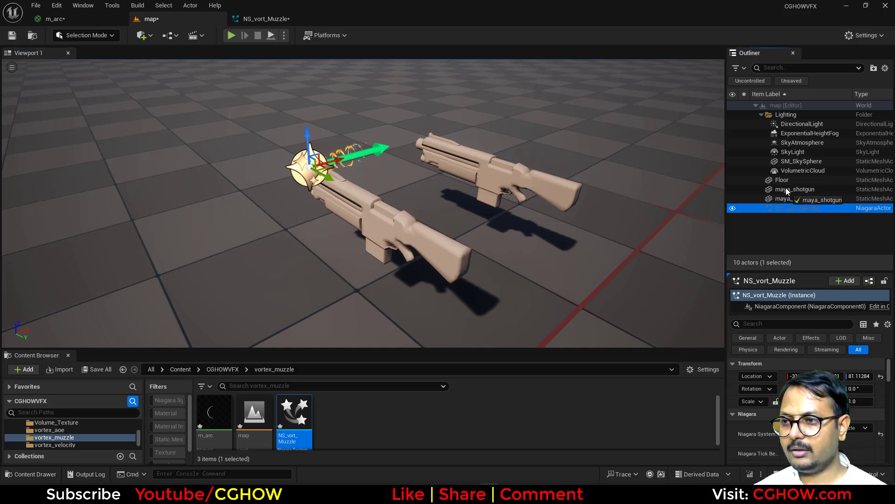
Attach the NS_vort_Muzzle actor to maya_shotgun and reset its relative location and rotation to zero
left_click_drag(786, 191, 788, 193)
left_click(807, 190)
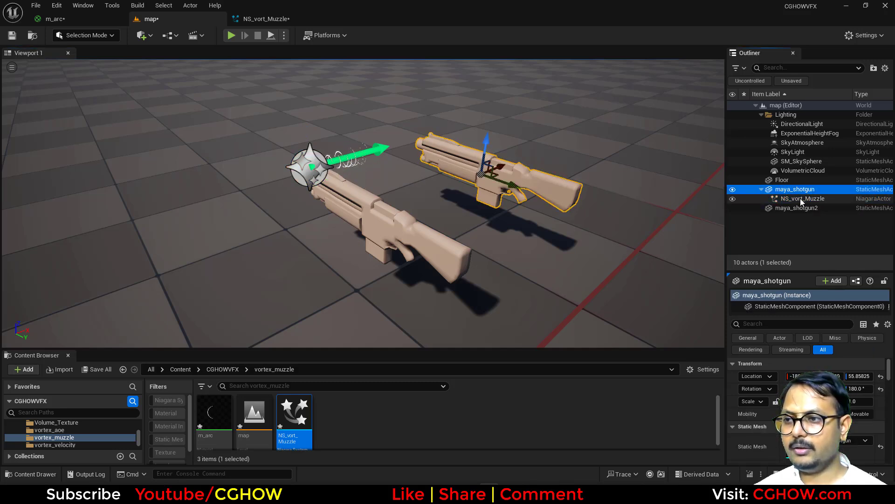
left_click(802, 198)
left_click(881, 389)
left_click(881, 376)
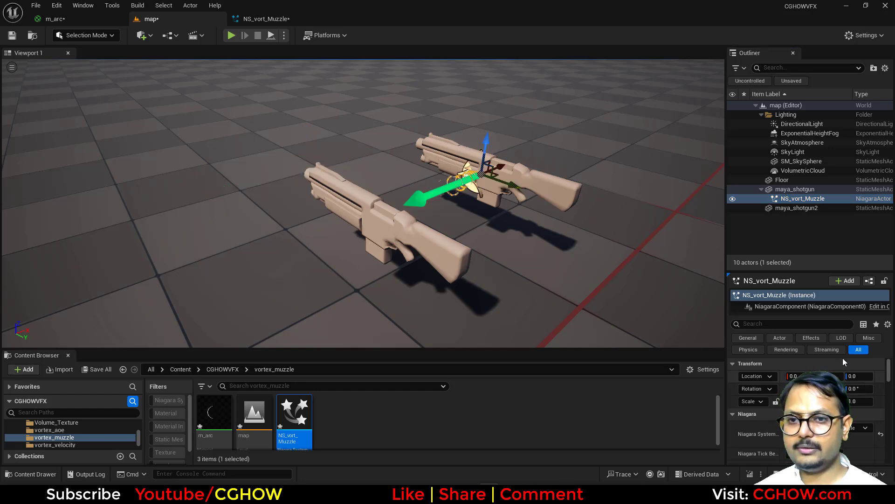
Move the NS_vort_Muzzle actor to the rear shotgun's muzzle and rotate it so the arcs travel out of the barrel
left_click_drag(502, 185, 423, 164)
key("e")
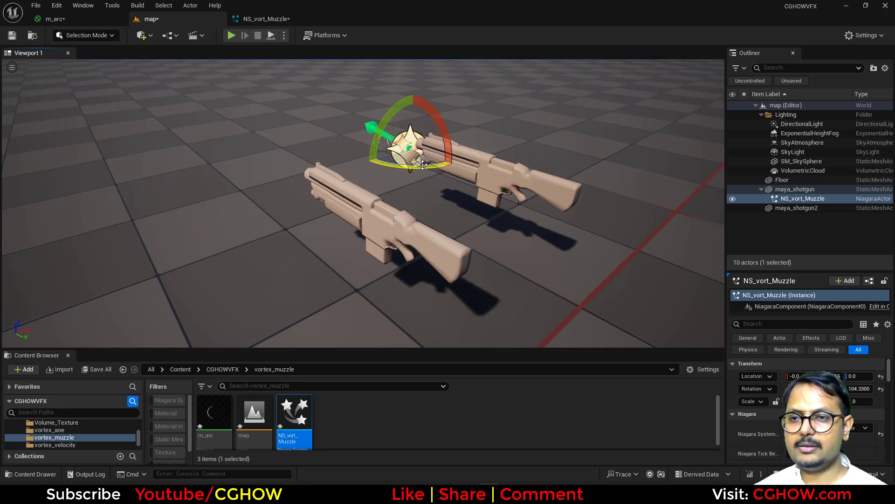
right_click_drag(450, 188, 444, 187)
key("g")
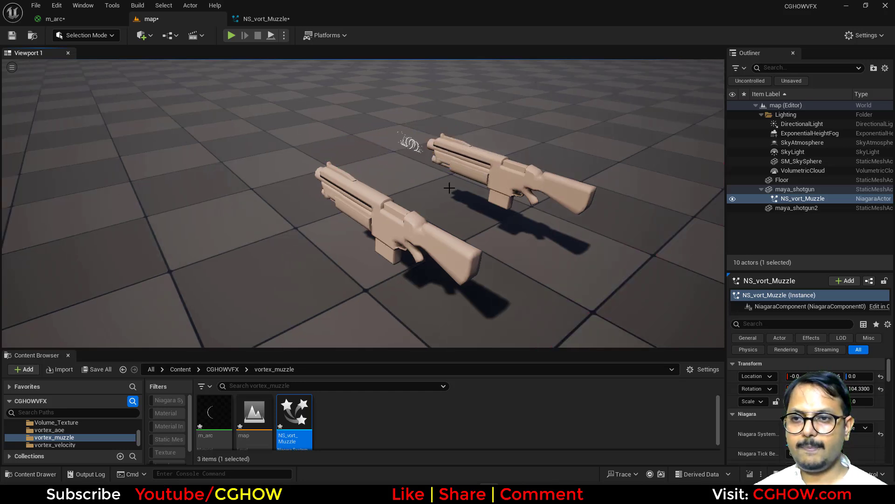
scroll(454, 185, "up", 3)
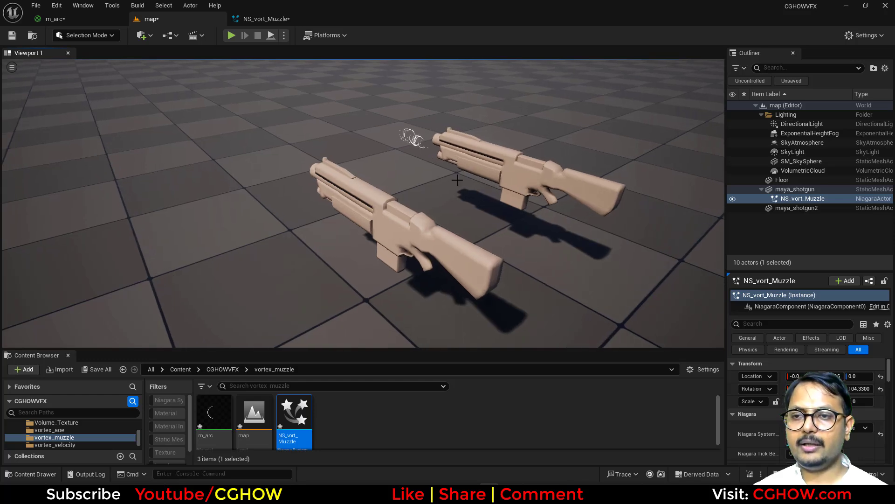
scroll(392, 174, "up", 2)
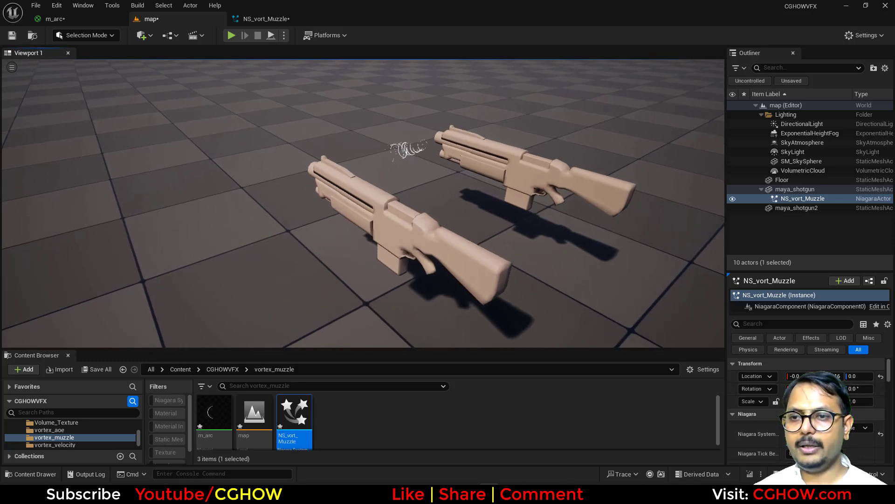
right_click_drag(394, 174, 414, 155)
scroll(415, 160, "up", 4)
scroll(414, 154, "down", 2)
Enable Local Space in the Fountain emitter properties of NS_vort_Muzzle
left_click(266, 20)
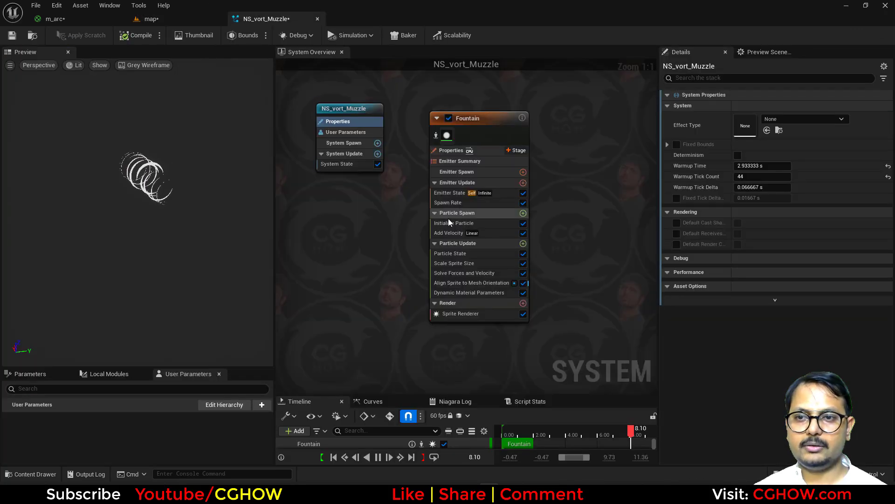
left_click(451, 150)
left_click(736, 129)
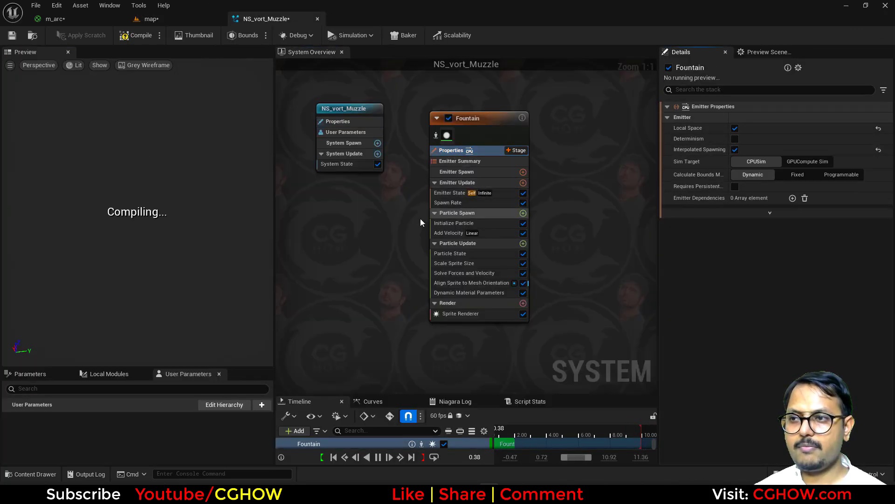
Set the uniform sprite size range in the Fountain emitter's Initialize Particle module to 35 minimum and 40 maximum
left_click(449, 233)
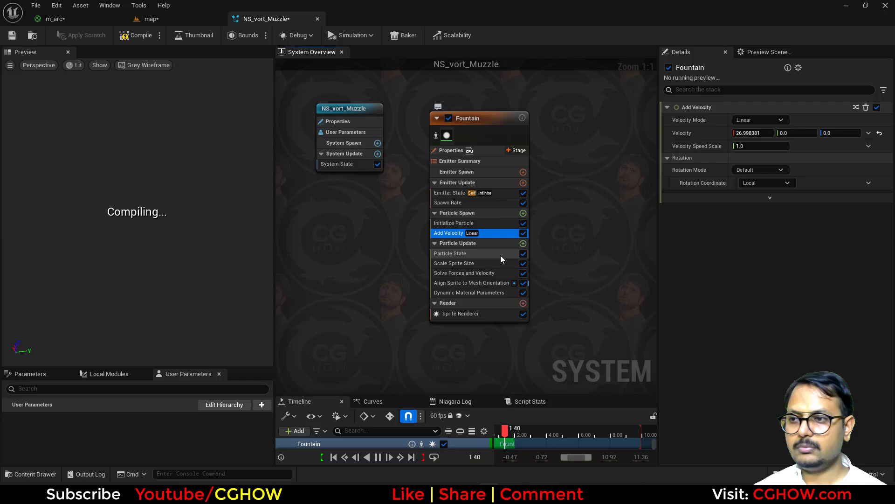
left_click(58, 19)
left_click(266, 19)
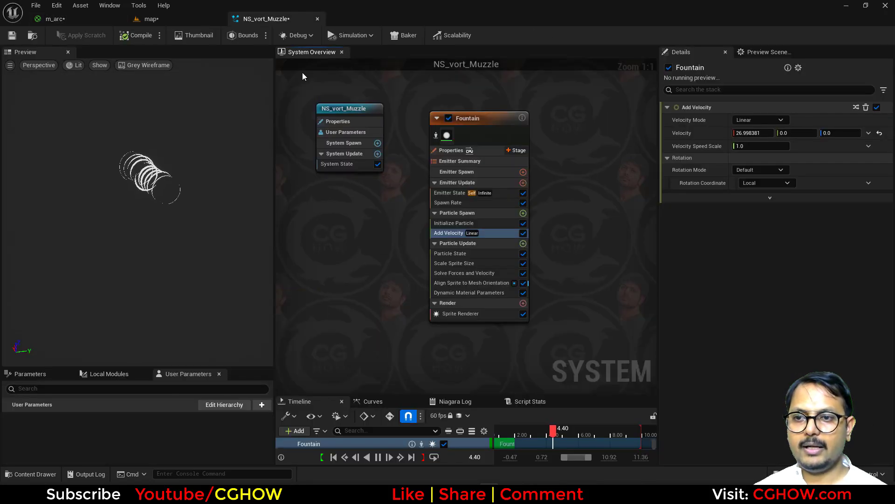
left_click(475, 223)
left_click(767, 314)
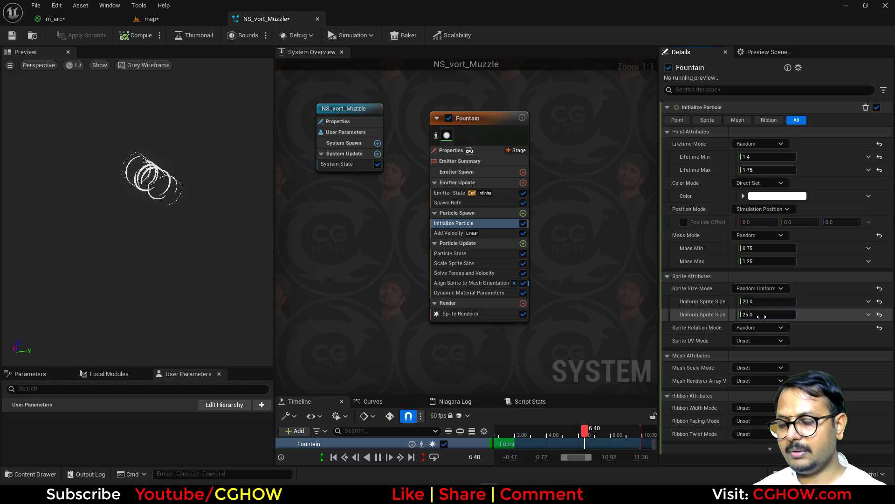
type("40")
left_click(759, 304)
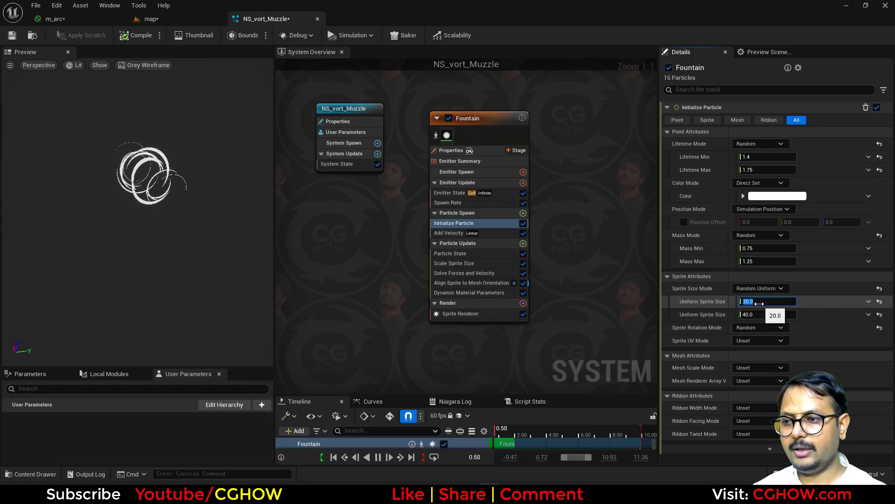
type("35")
left_click(756, 237)
left_click(742, 243)
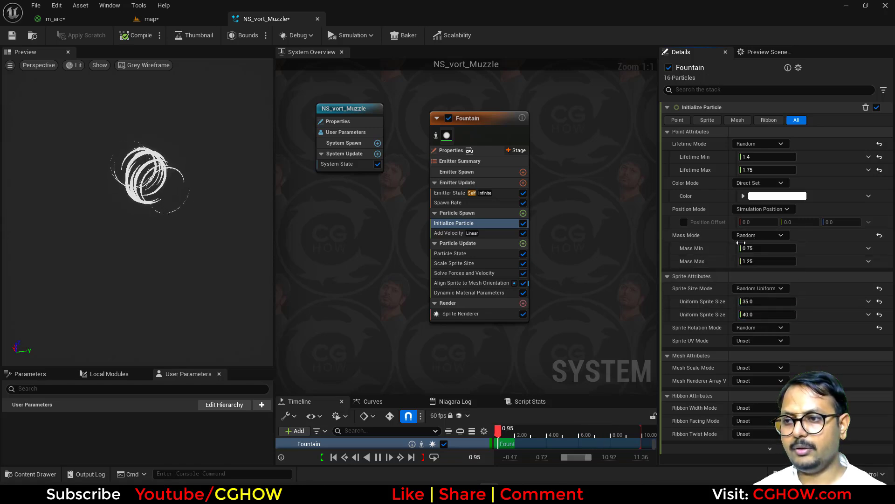
Rotate the NS_vort_Muzzle actor 90° about the vertical axis and move it onto the rear shotgun's muzzle in the map
left_click(150, 20)
key("f")
scroll(368, 181, "up", 2)
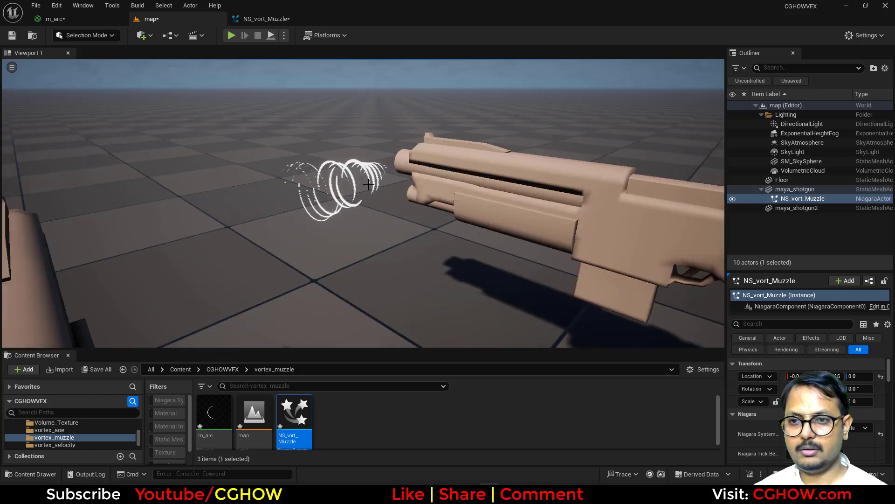
left_click(363, 185)
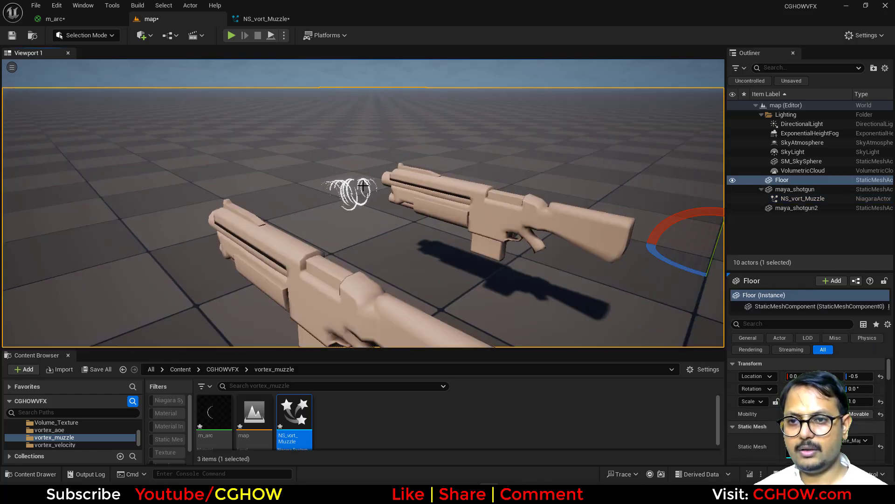
left_click(802, 198)
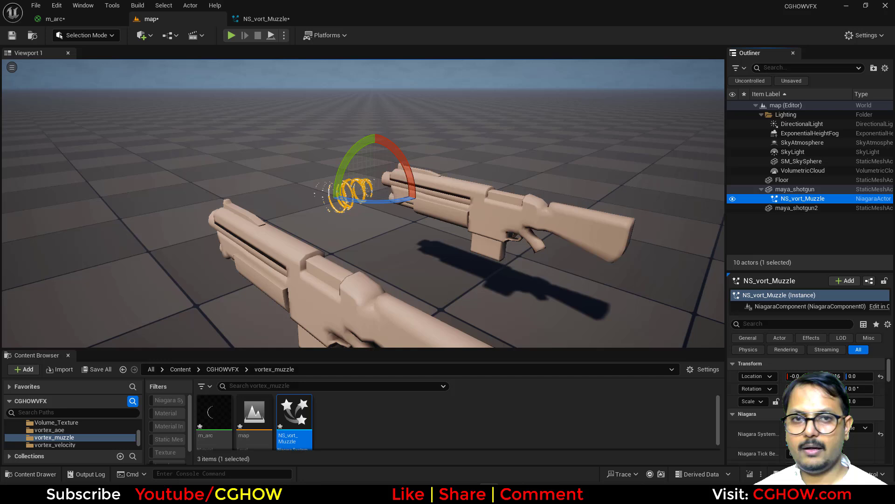
left_click(11, 68)
left_click(44, 153)
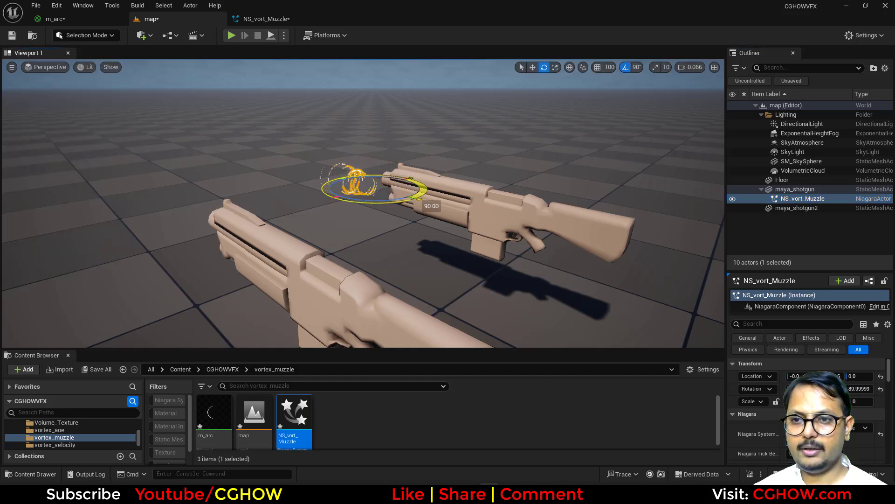
key("w")
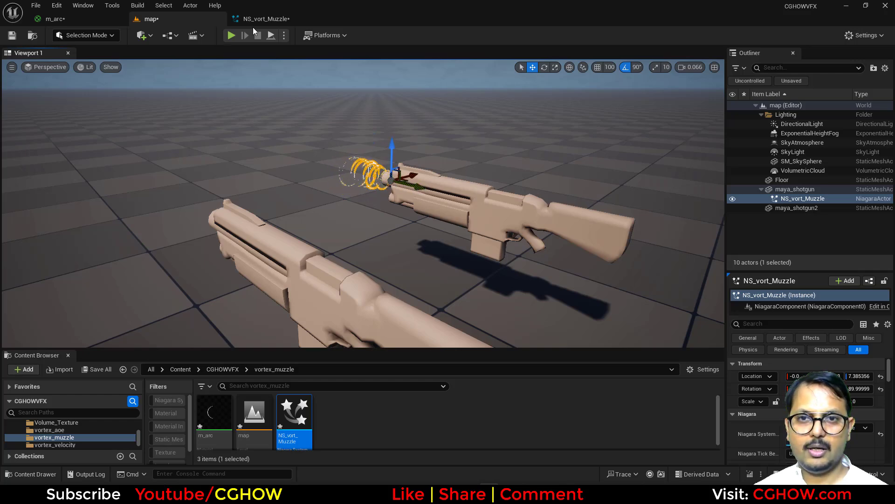
Set the Add Velocity module's X velocity to 50 and check the arcs at the rear shotgun's muzzle in the map
left_click(262, 19)
left_click(449, 233)
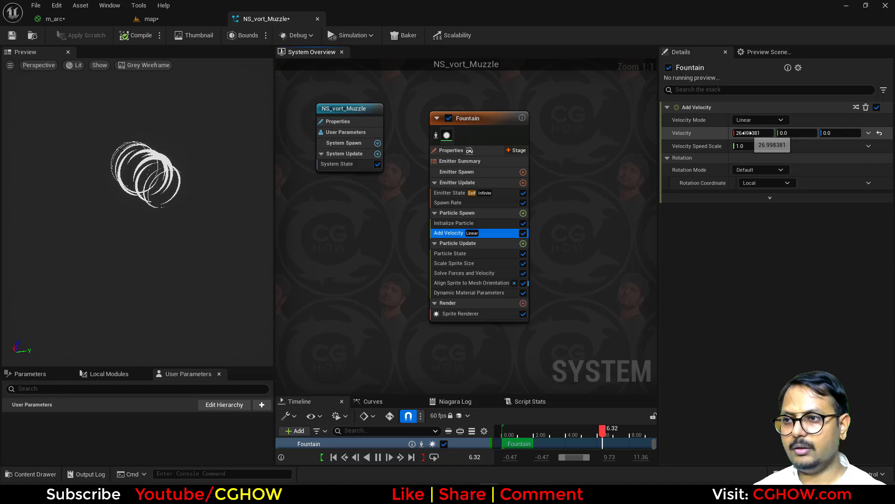
left_click(96, 20)
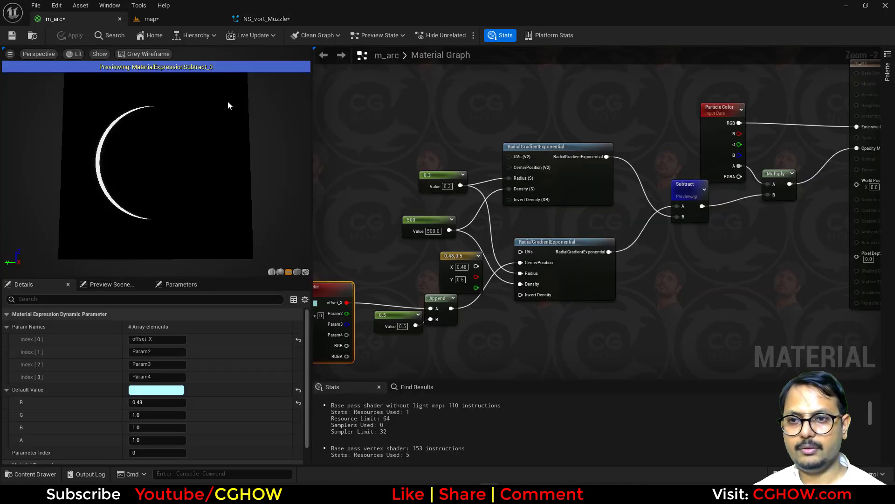
left_click(160, 18)
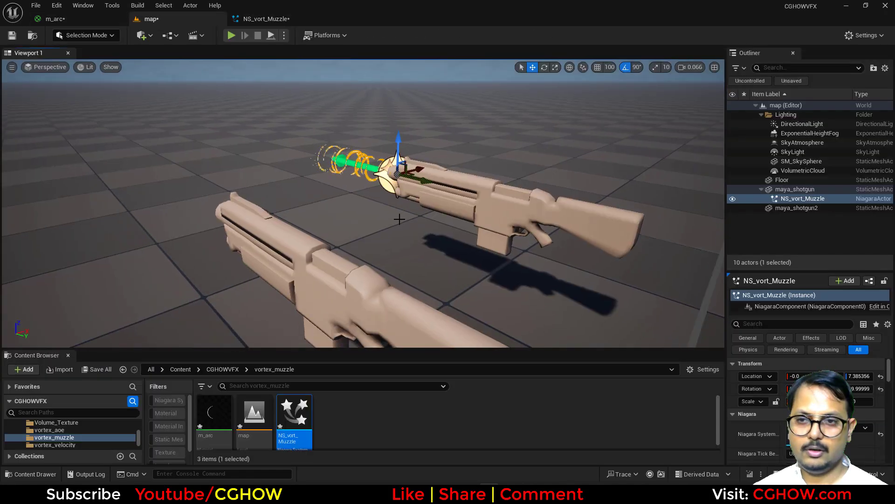
mouse_move(405, 216)
left_mouse_down("alt")
mouse_move(364, 233)
mouse_move(434, 243)
mouse_move(401, 226)
left_mouse_up("alt")
right_click_drag(401, 226, 382, 180)
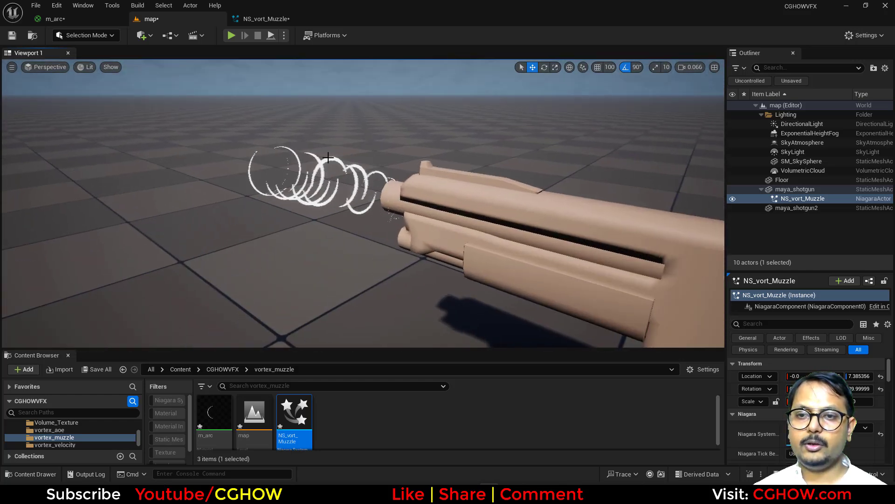
Add a Sprite Rotation Rate module with rate 200 to the Fountain's Particle Update and close the m_arc material
left_click(276, 21)
left_click(523, 243)
type("rate")
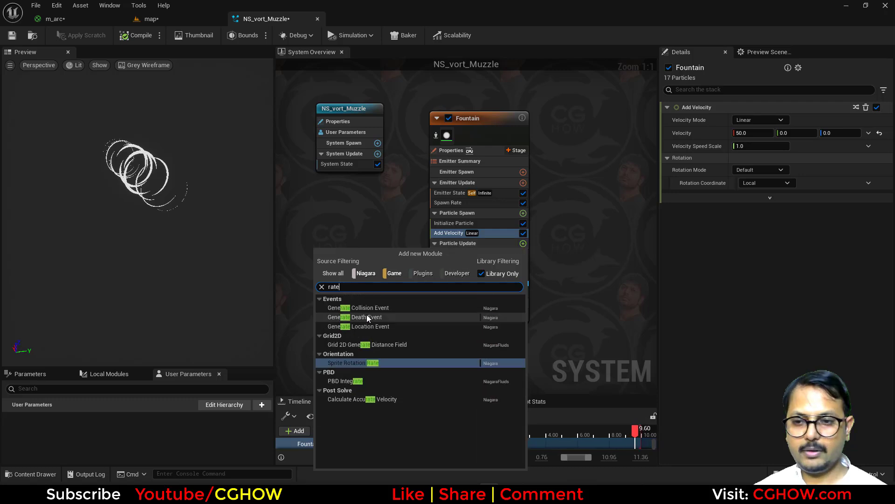
left_click(354, 362)
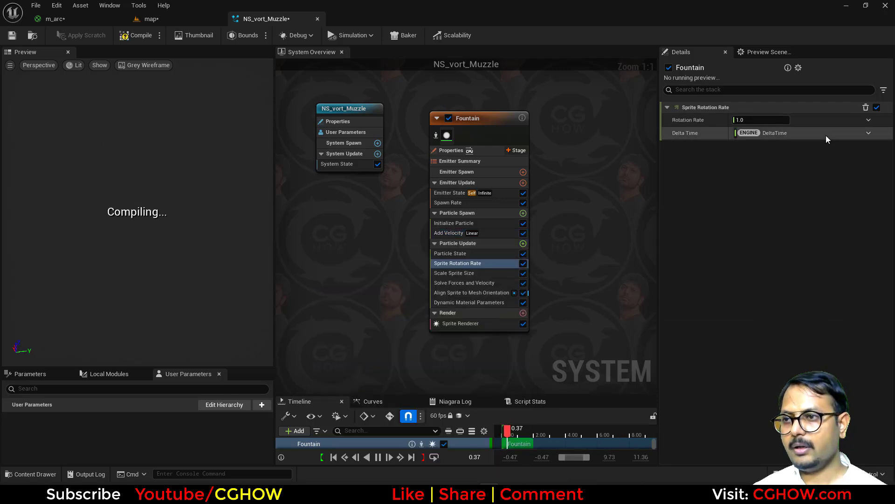
left_click(750, 120)
type("200")
key("Return")
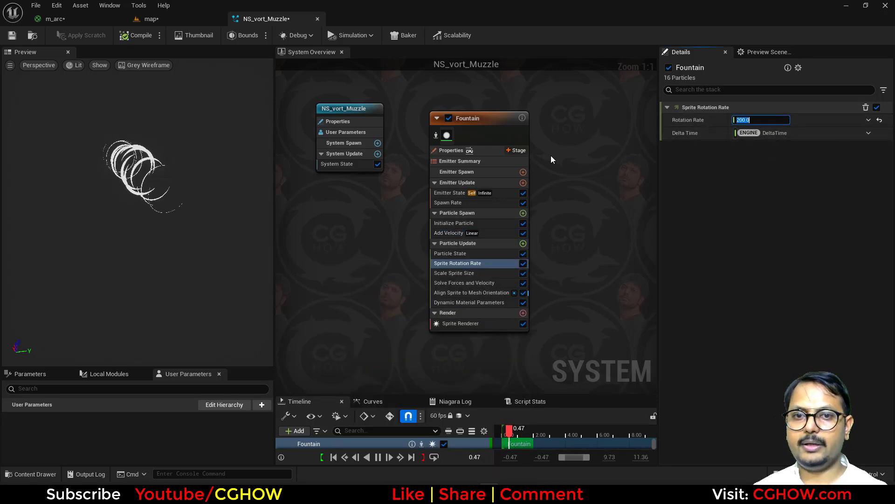
left_click(75, 17)
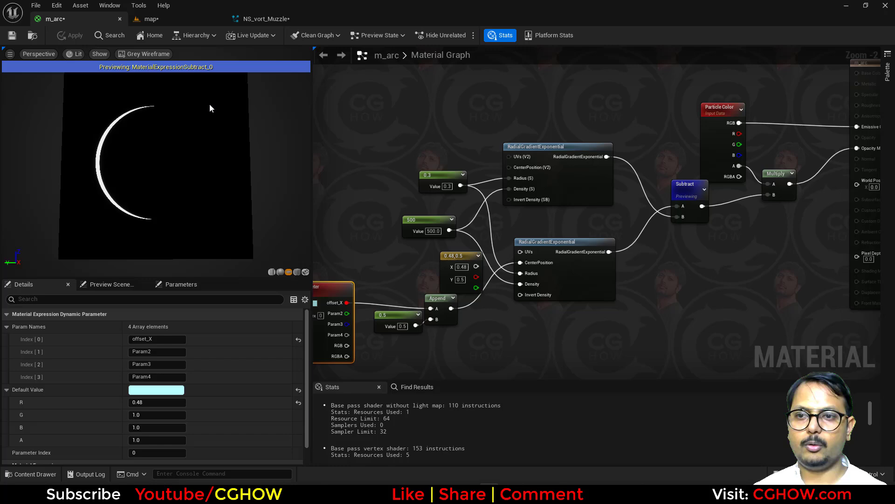
middle_click(98, 15)
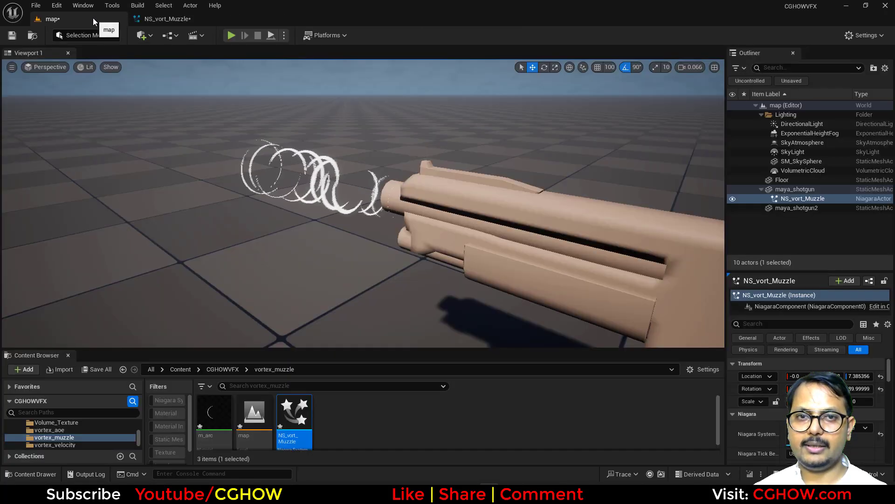
Make the sprite rotation rate a Random Range Float with minimum 150 and maximum 400
left_click(200, 21)
left_click(869, 120)
type("u")
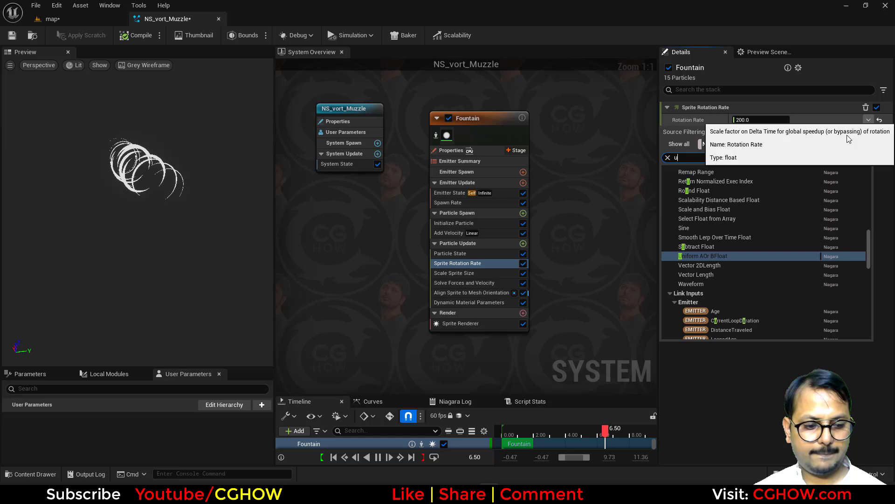
type("ni")
left_click(701, 181)
left_click(758, 139)
type("15")
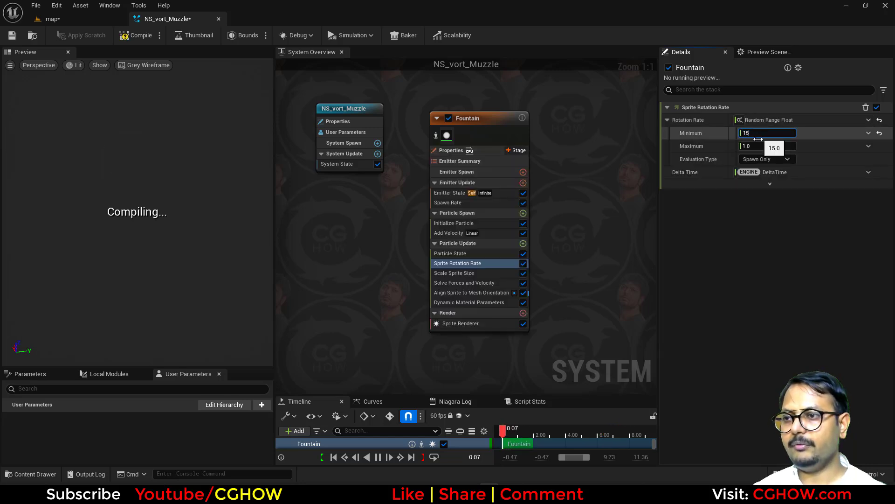
type("0")
left_click(757, 146)
type("400")
key("Return")
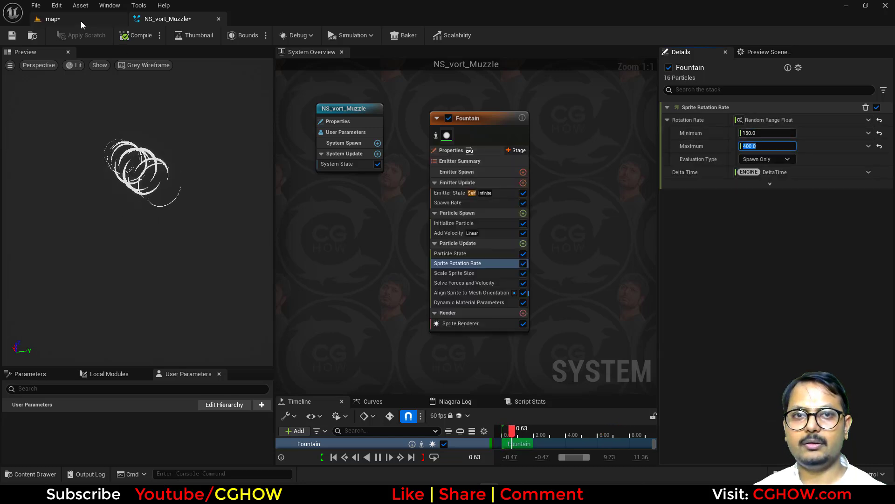
Check the spinning arcs in the map, enlarge the Content Browser and save all modified assets
left_click(82, 26)
scroll(370, 247, "down", 4)
right_click_drag(365, 230, 348, 244)
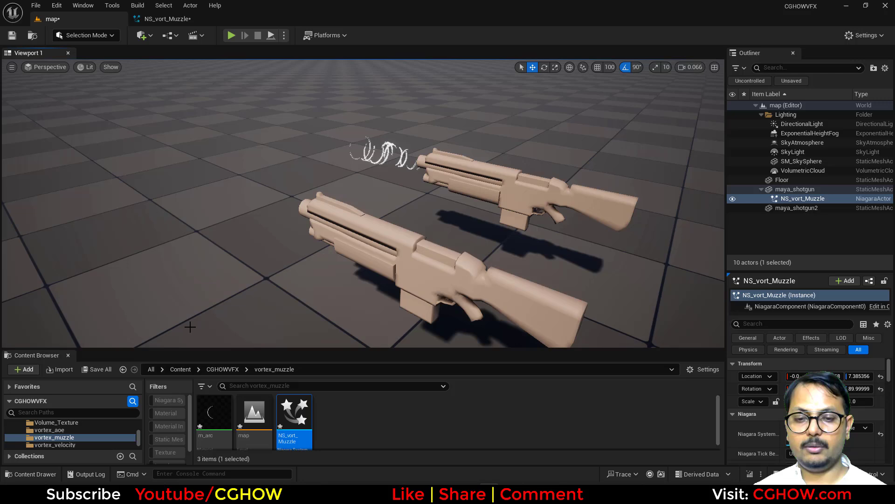
left_click_drag(211, 349, 194, 290)
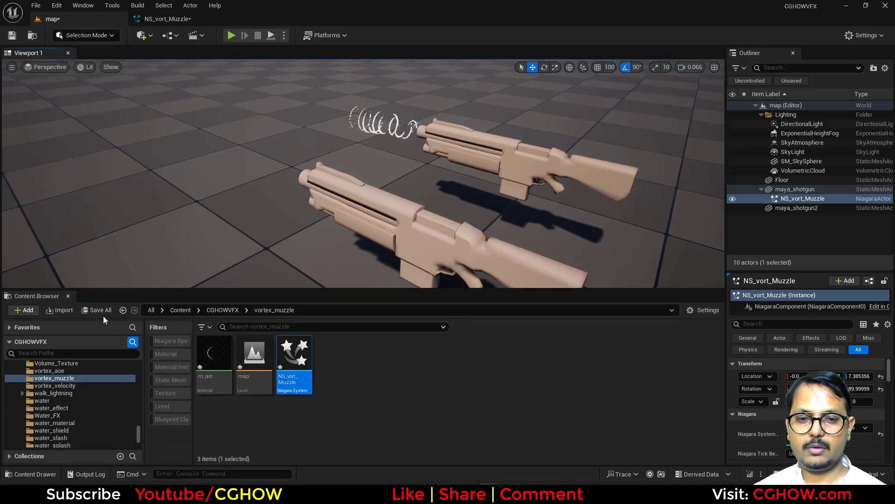
key("ctrl+shift+s")
left_click(518, 348)
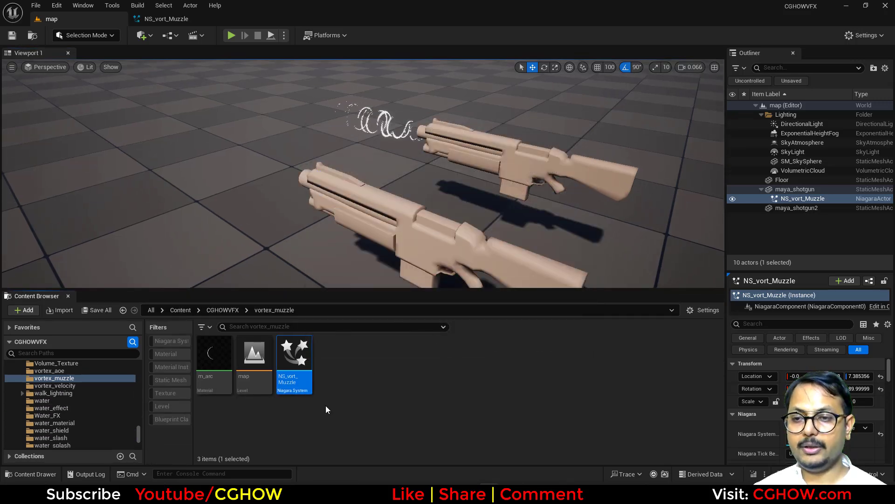
right_click(402, 370)
left_click(463, 228)
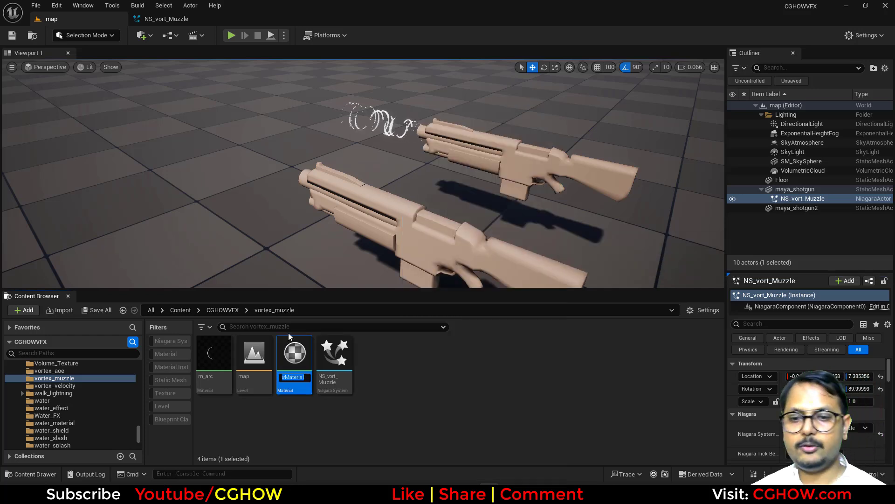
key("Delete")
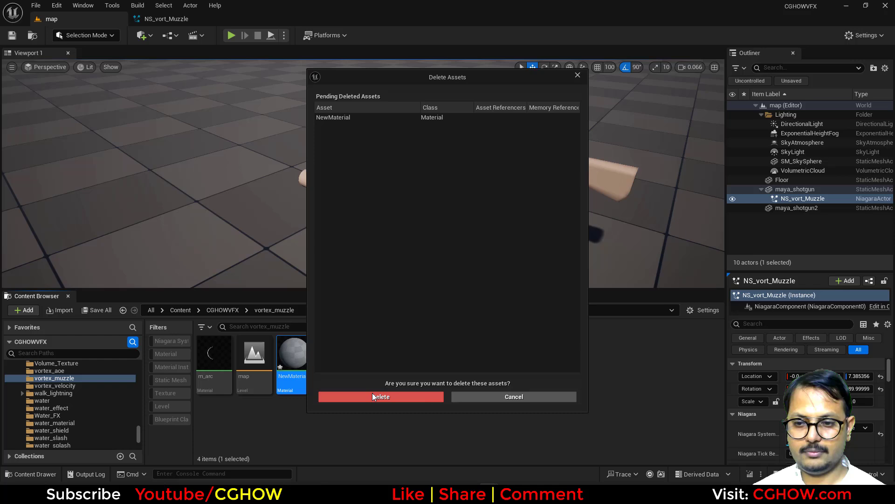
left_click(372, 392)
Duplicate the m_arc material as m_arc_mesh and open the copy for editing
right_click(210, 388)
left_click(247, 179)
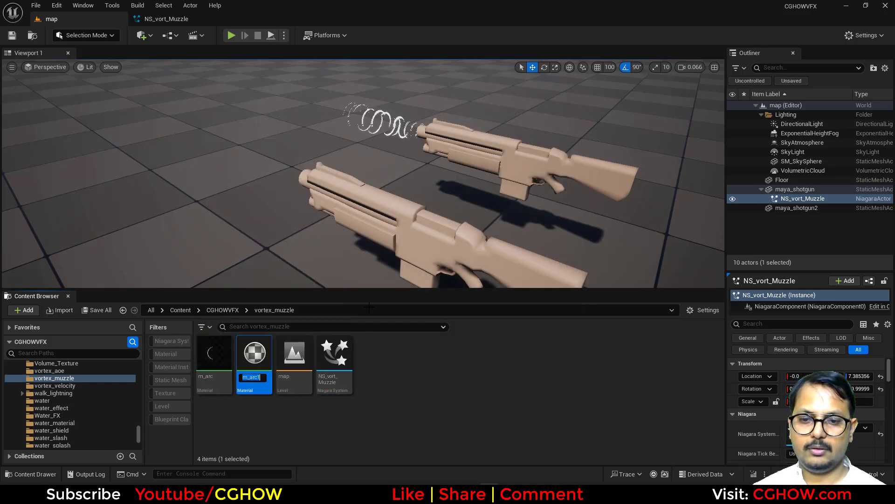
key("BackSpace")
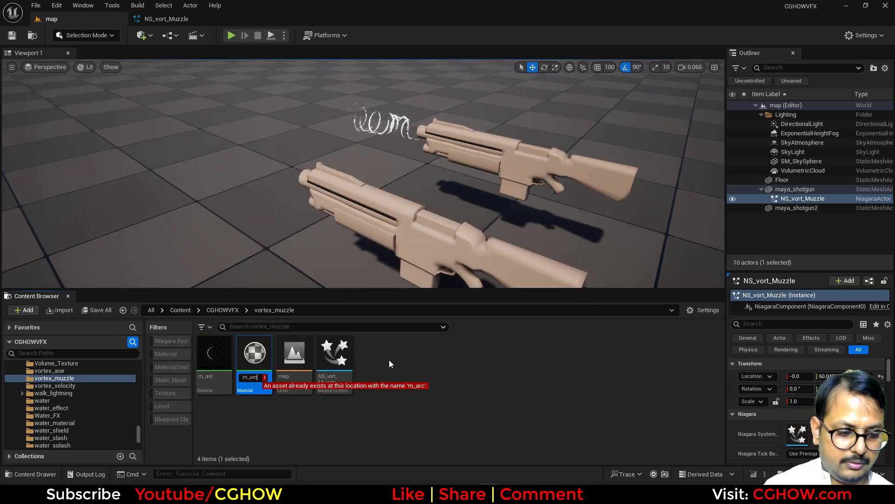
type("_mesh")
key("Return")
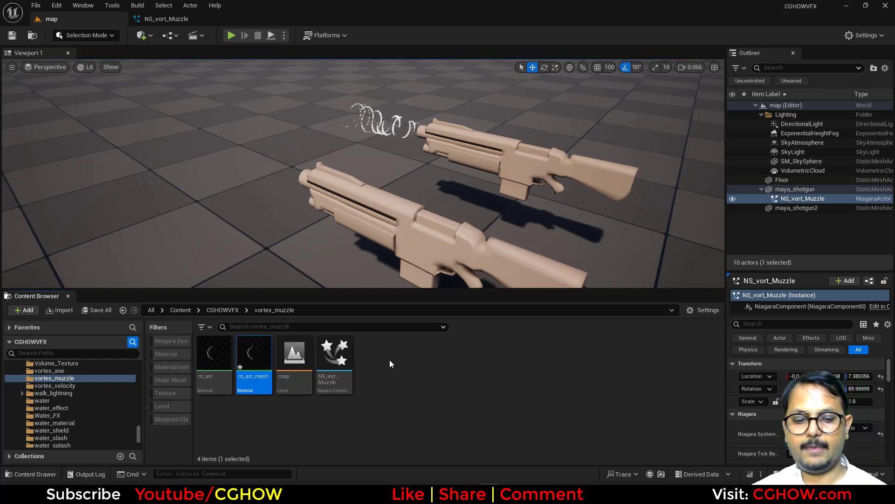
double_click(271, 379)
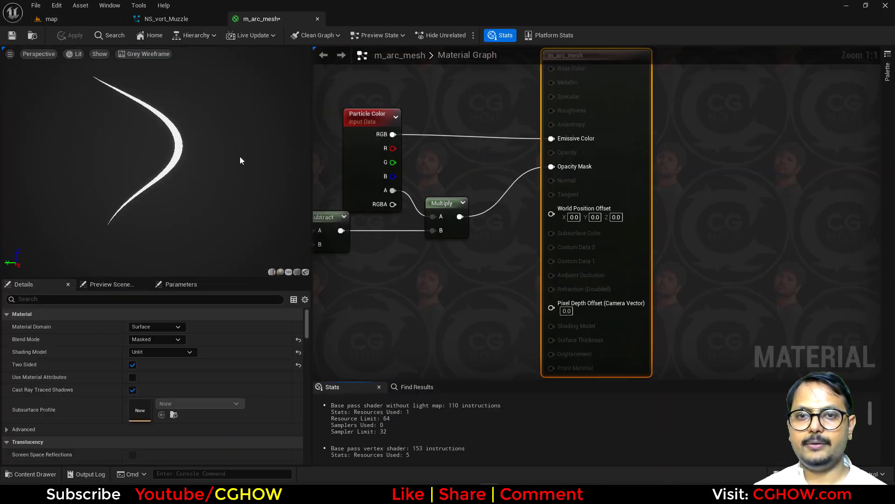
Search the CGHOWVFX folder for tube assets, filtered to static meshes only
left_click(84, 23)
left_click_drag(138, 432, 140, 356)
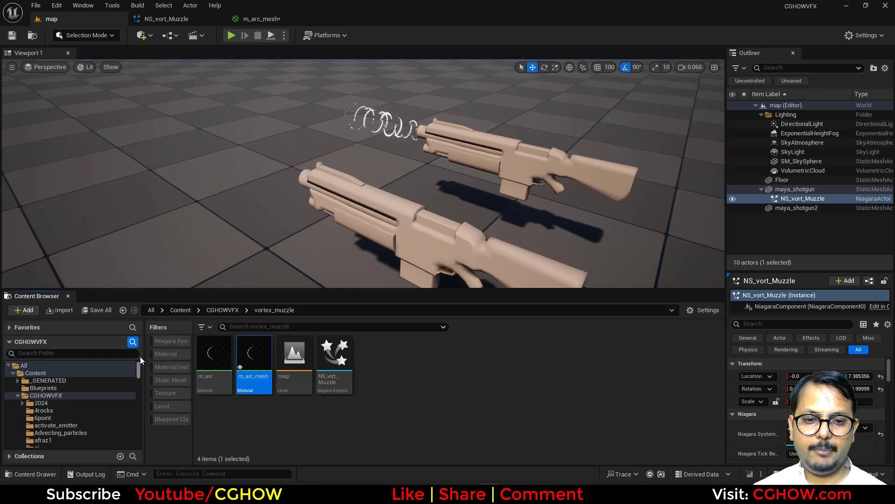
left_click(43, 396)
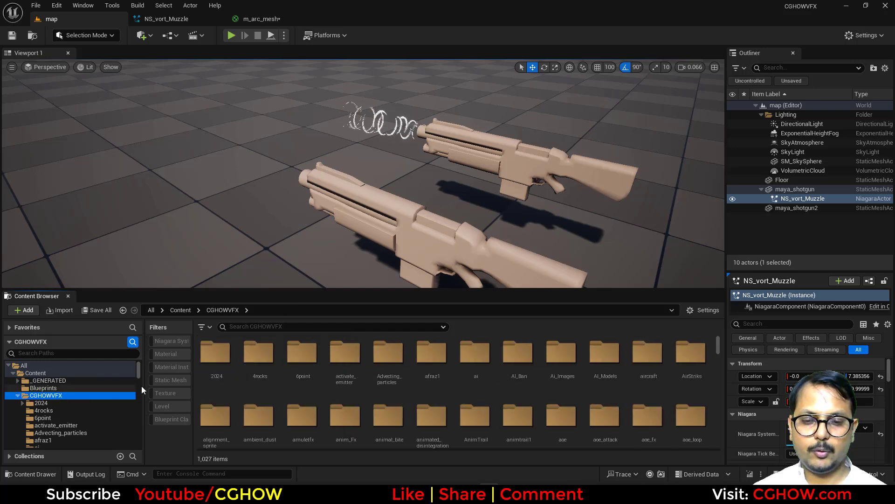
left_click(167, 380)
left_click(260, 326)
type("tu")
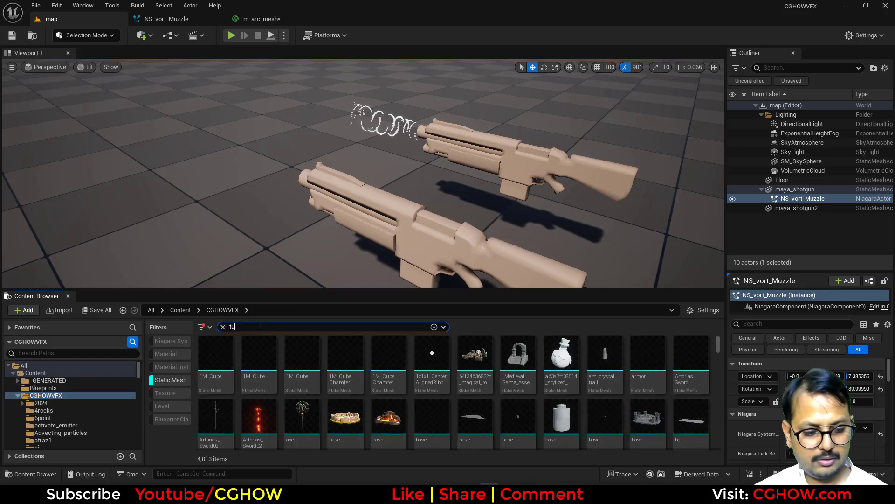
type("be")
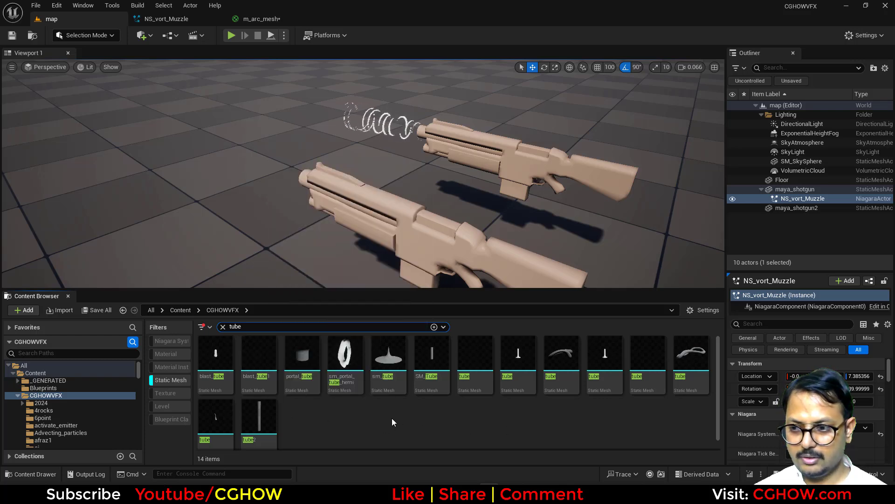
Search the CGHOWVFX static meshes for "cyl", inspect the plain capped cyl cylinder from another angle and close it
key("BackSpace")
key("BackSpace")
key("BackSpace")
key("BackSpace")
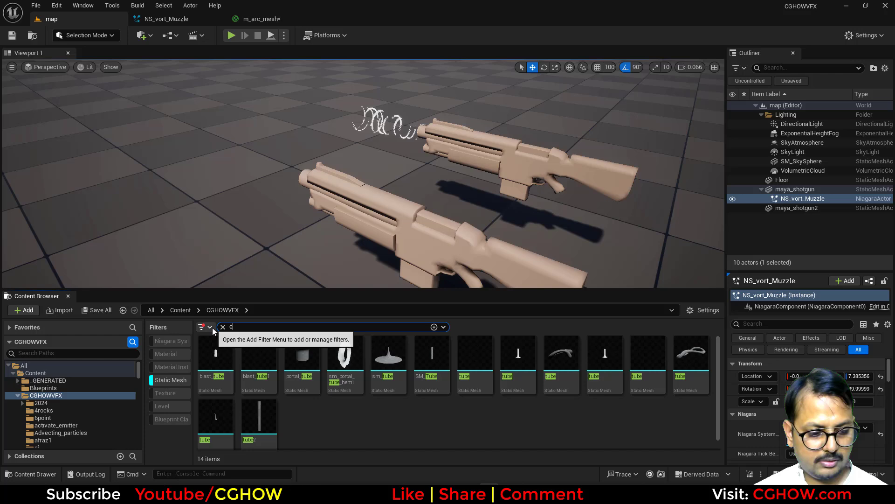
type("cyl")
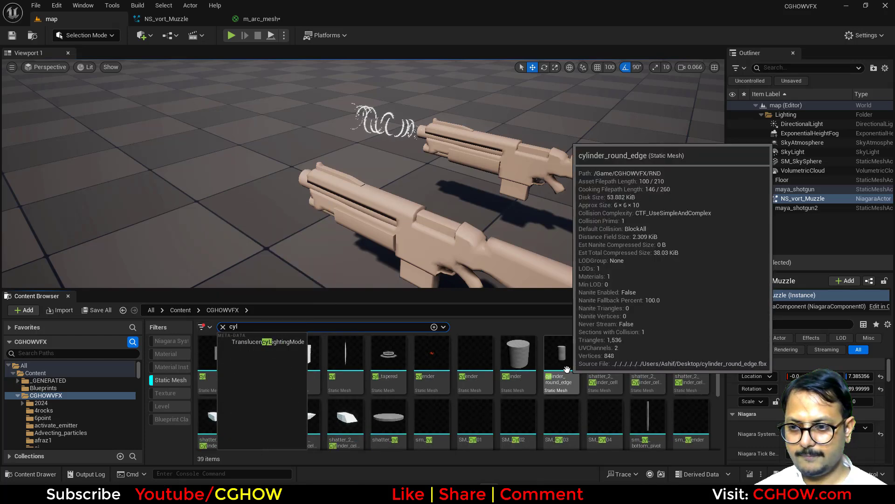
left_click(559, 377)
left_click(274, 356)
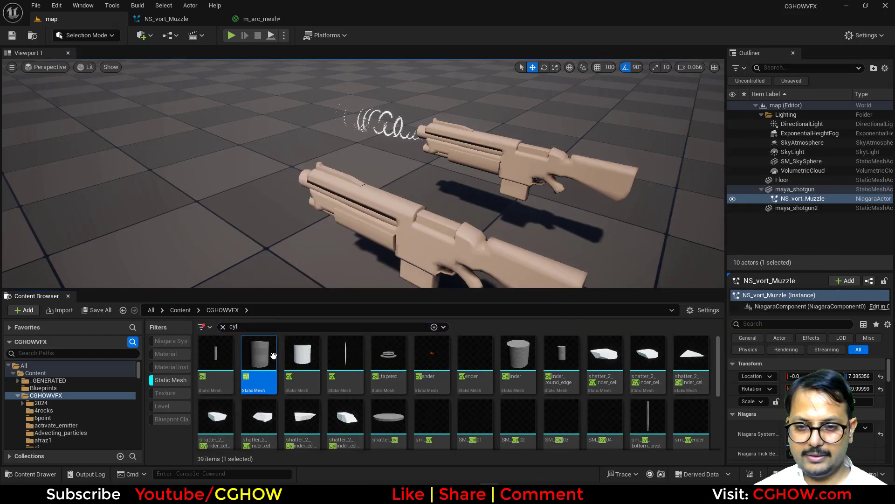
double_click(258, 357)
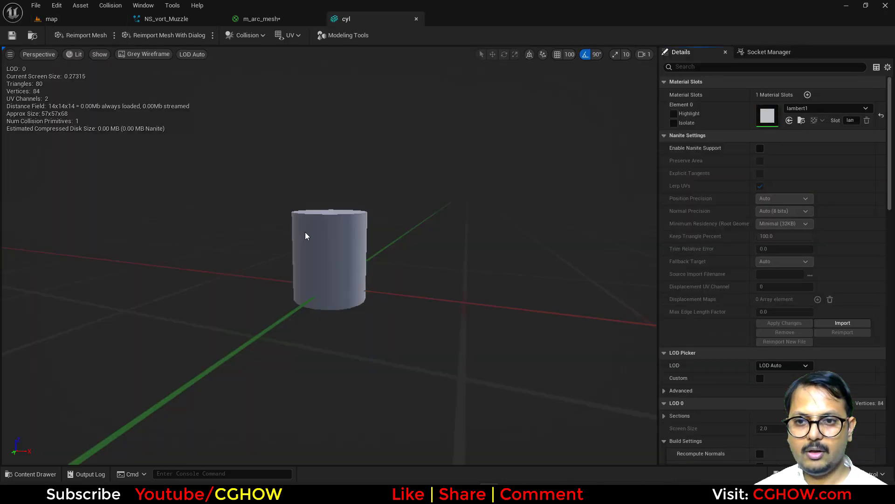
left_click_drag(329, 255, 363, 209)
middle_click(363, 18)
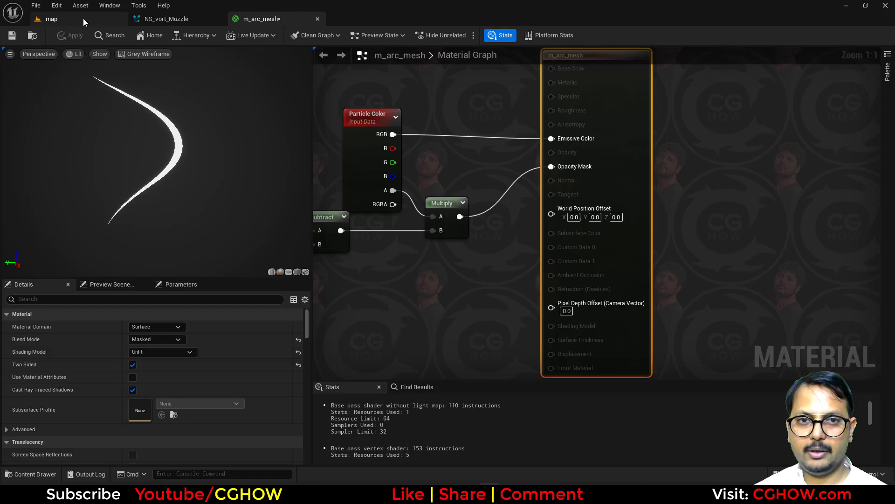
Open the other cyl mesh, the small open cylinder, to check its shape, and use it as the m_arc_mesh preview mesh
left_click(83, 21)
double_click(319, 347)
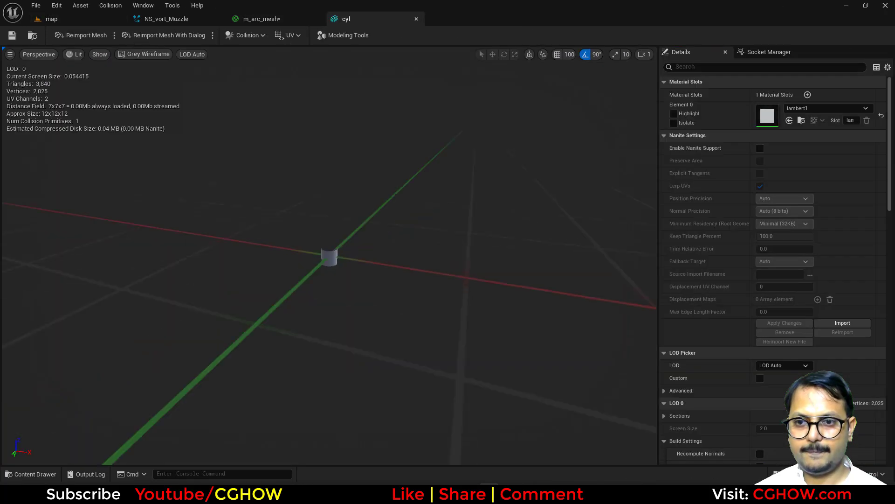
left_click_drag(280, 181, 298, 205)
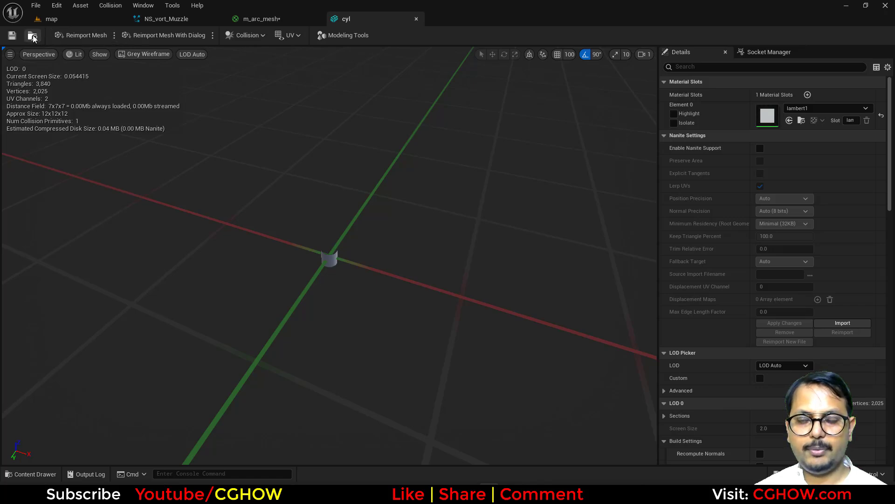
left_click(49, 19)
left_click(262, 18)
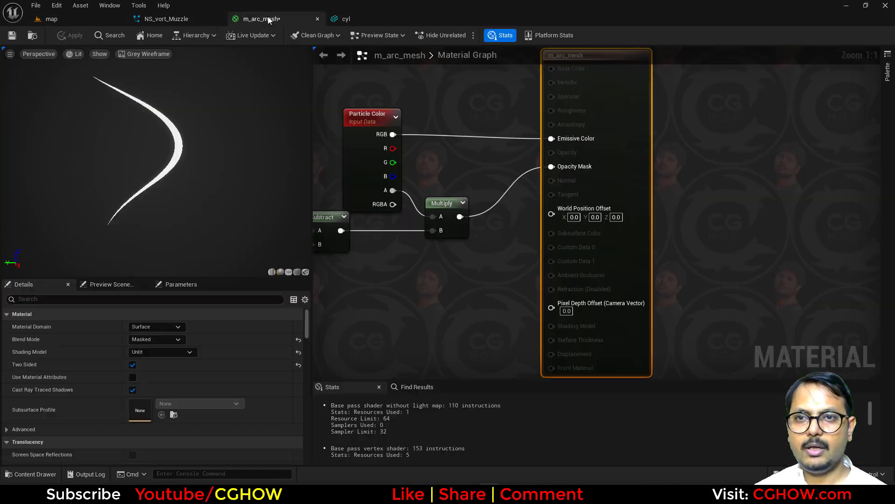
left_click(304, 272)
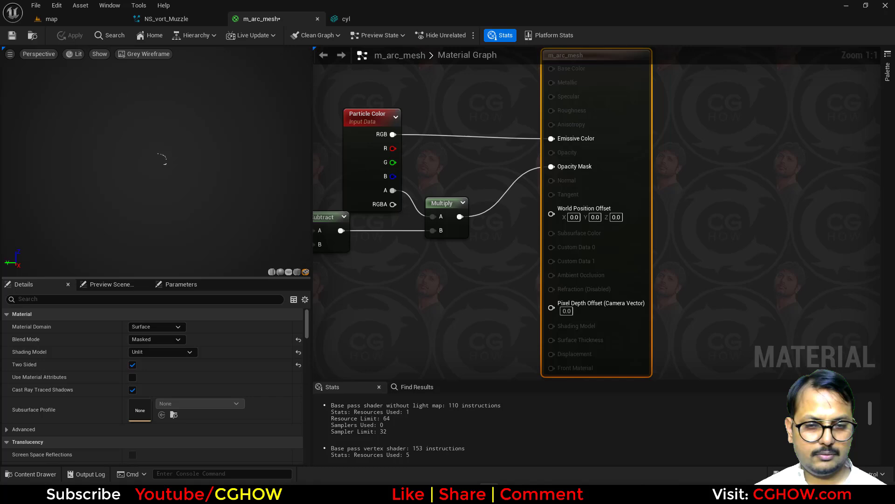
Paste a copy of the RadialGradientExponential node above the original and preview its output around the cylinder
scroll(420, 280, "down", 2)
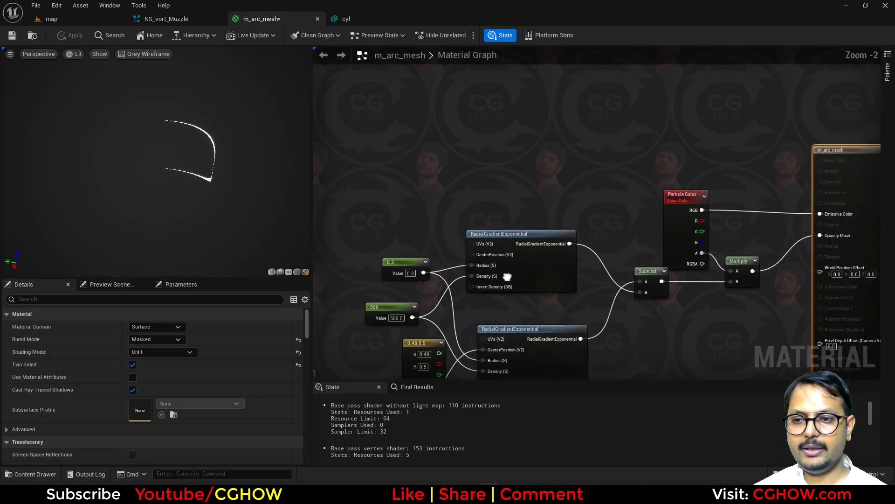
right_click_drag(544, 247, 508, 303)
left_click(519, 286)
key("ctrl+c")
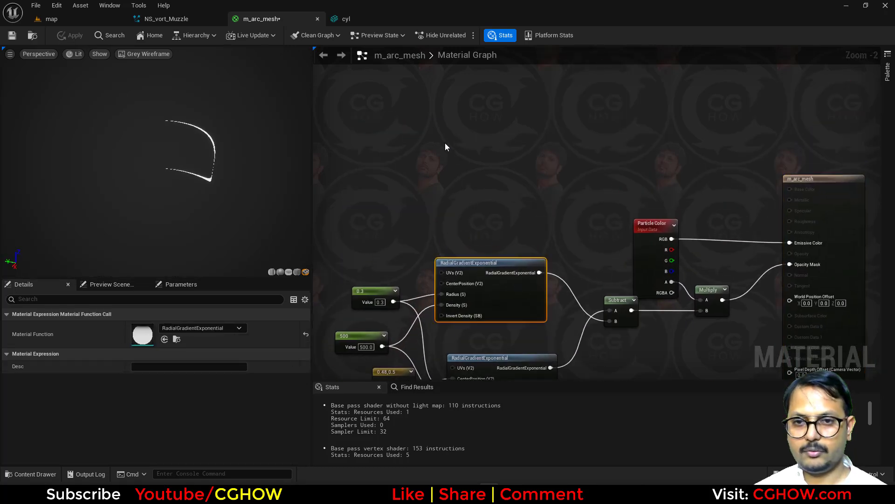
key("ctrl+v")
key("space")
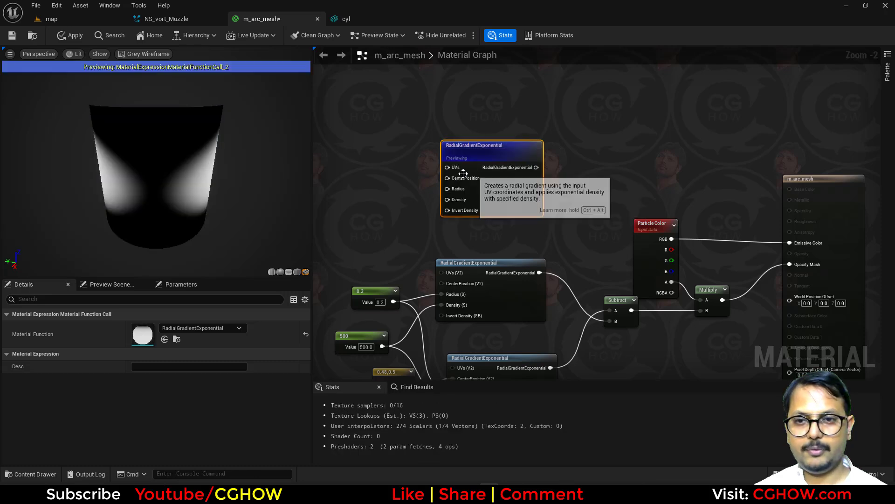
left_click_drag(118, 213, 93, 223)
mouse_move(157, 209)
left_mouse_down()
mouse_move(171, 208)
mouse_move(124, 213)
left_mouse_up()
left_click_drag(208, 171, 189, 155)
right_click_drag(402, 186, 450, 172)
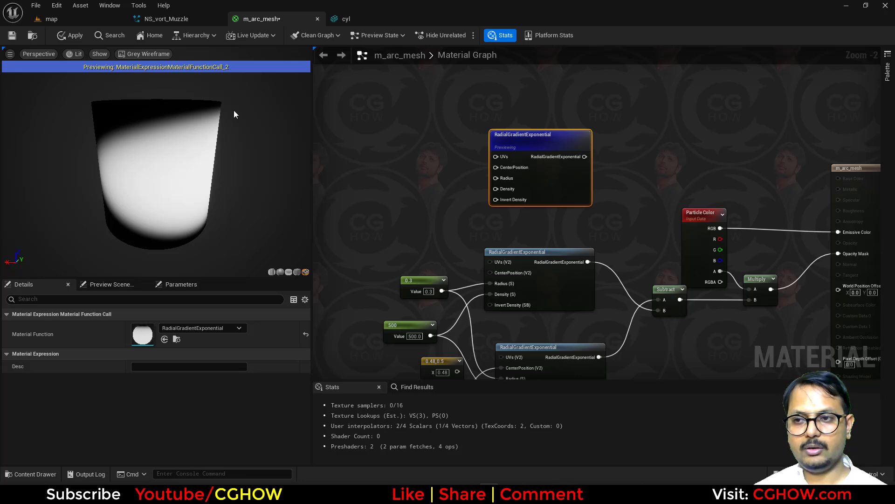
left_click_drag(188, 173, 203, 115)
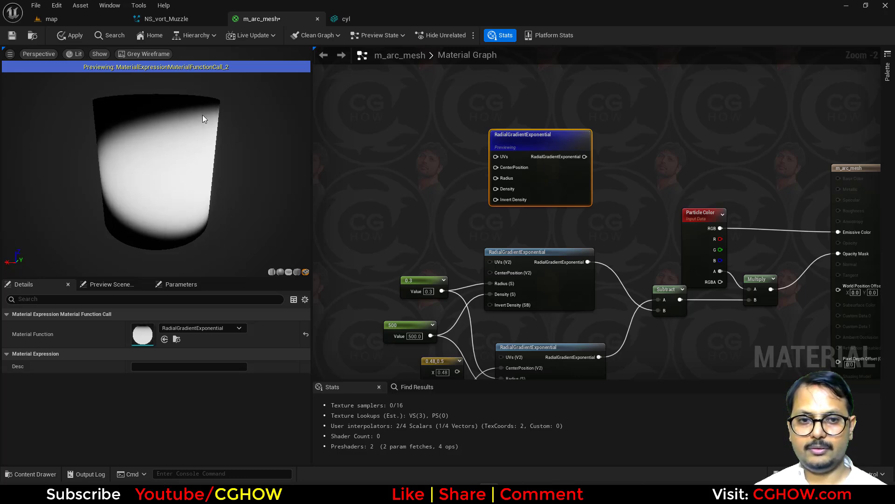
scroll(433, 225, "up", 2)
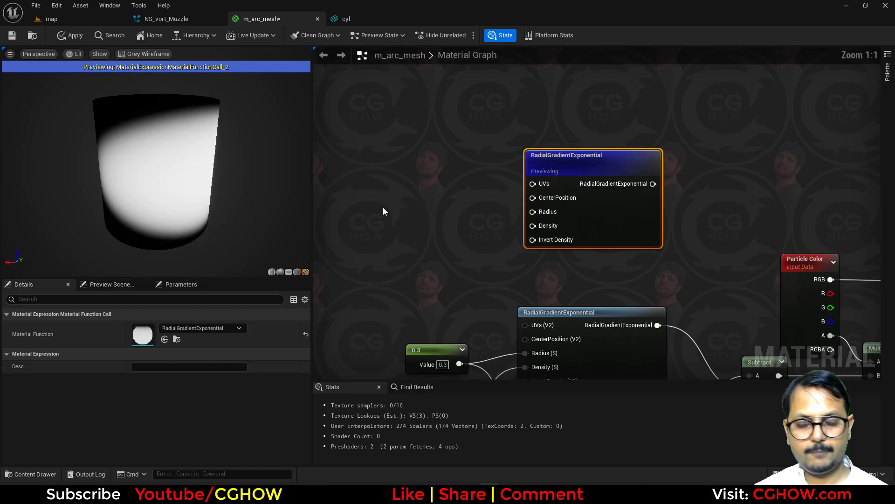
right_click(364, 155)
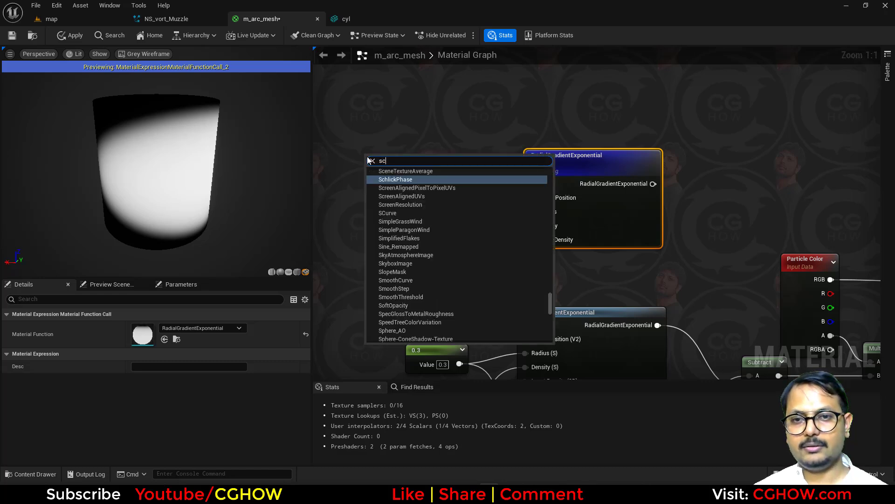
type("sca")
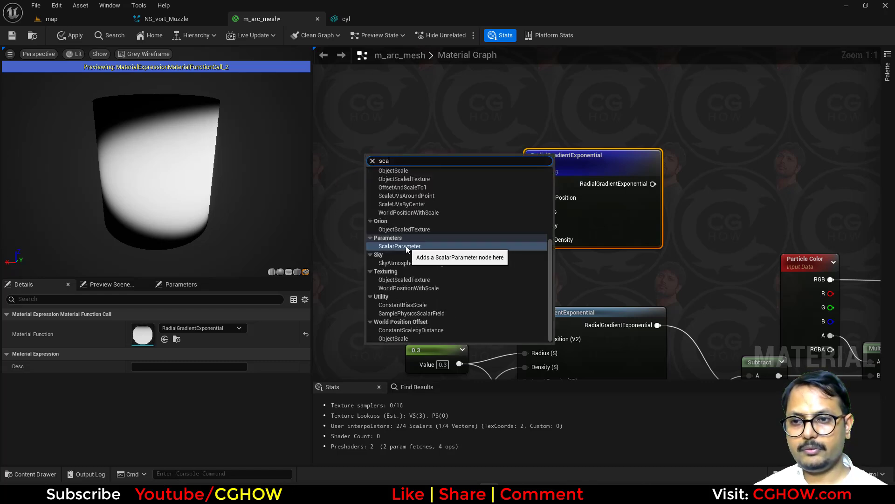
left_click(346, 121)
Add a ScaleUVsByCenter node fed by a TexCoord and connect its UVs to the previewed RadialGradientExponential
right_click(347, 123)
type("scaleuv")
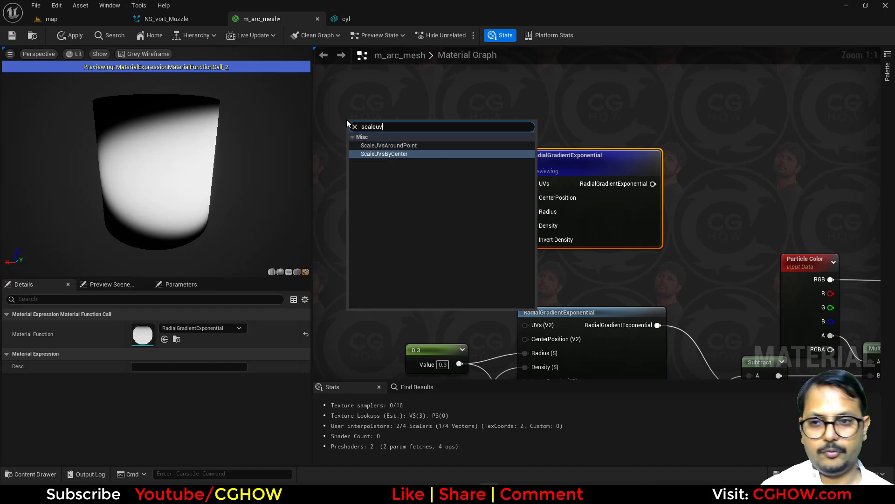
left_click(411, 154)
left_click_drag(402, 132, 434, 186)
right_click_drag(320, 197, 427, 193)
left_click(373, 178)
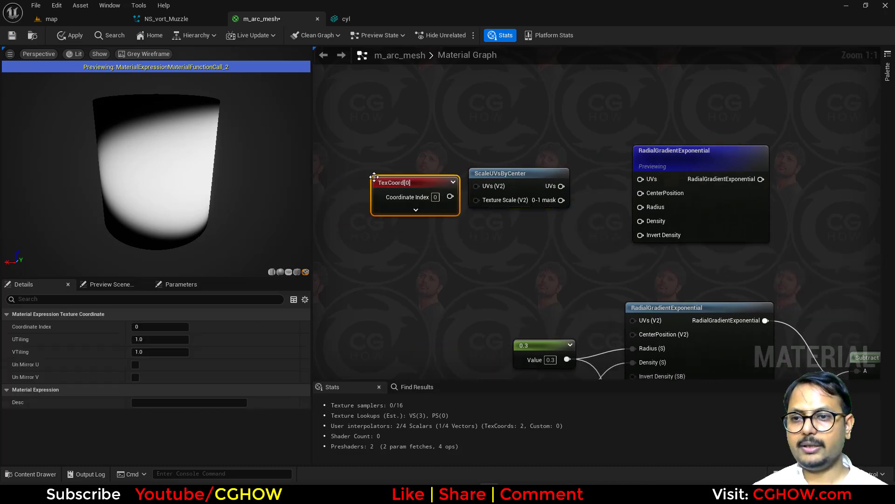
left_click_drag(450, 196, 476, 186)
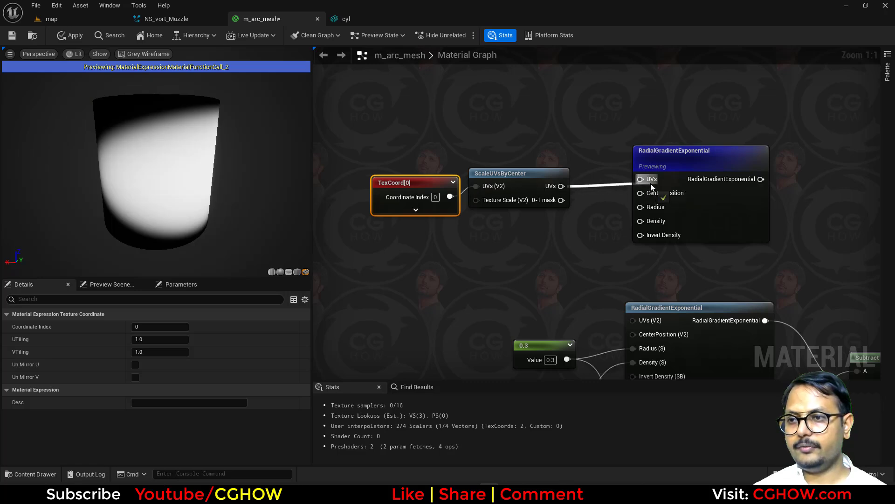
left_click_drag(651, 186, 652, 186)
Connect a new two-component constant to the Texture Scale of ScaleUVsByCenter and set it to X 1, Y 1
left_click(387, 239)
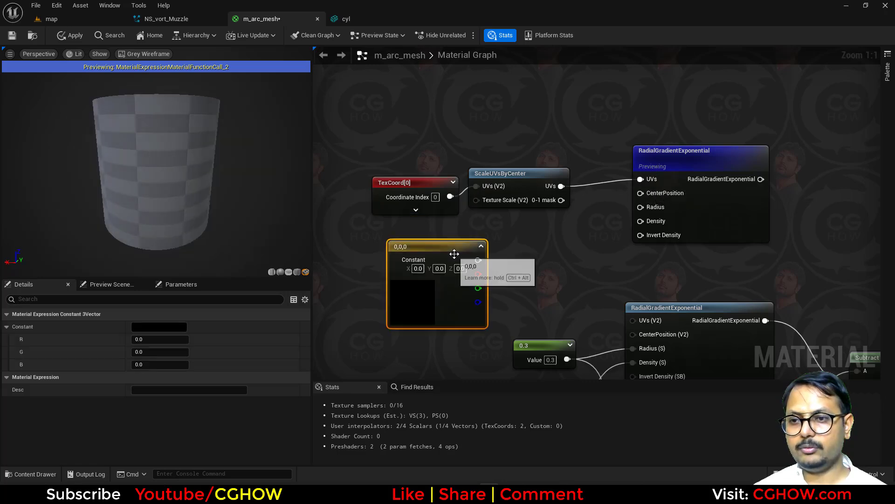
key("Delete")
left_click(418, 238)
left_click_drag(461, 257, 477, 200)
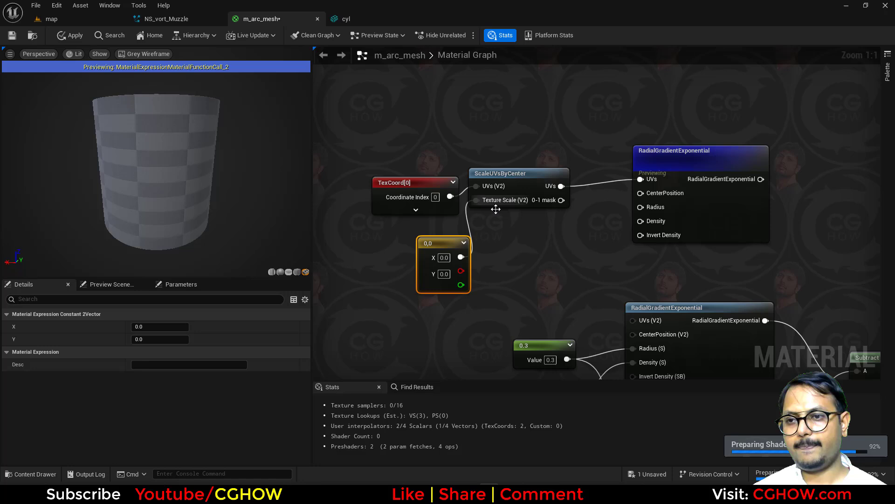
left_click(444, 257)
type("1")
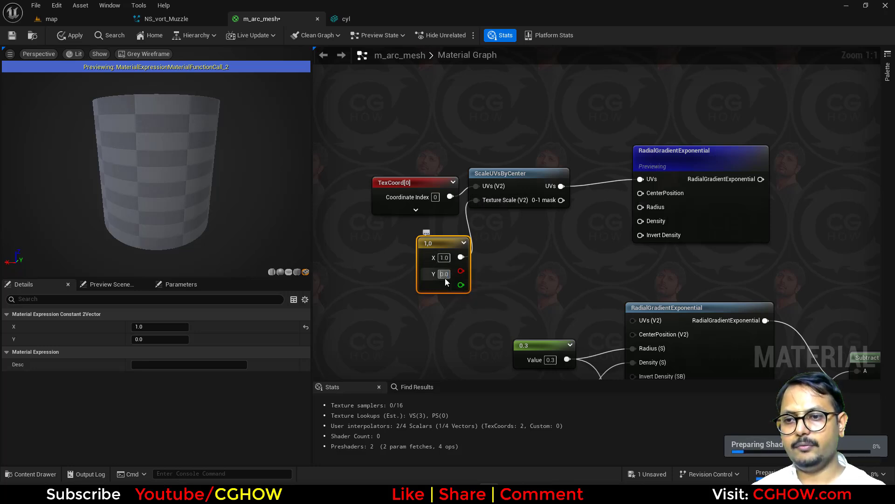
left_click(445, 275)
type("1")
key("Return")
Reduce the Y value of the texture scale constant to 0.5 and then 0.2, checking the gradient on the cylinder
right_click_drag(542, 267, 483, 271)
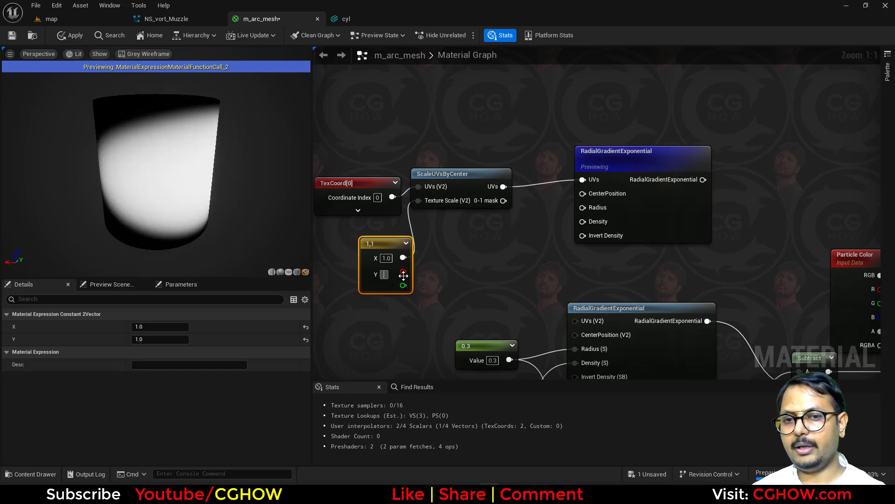
type("0.5")
key("Return")
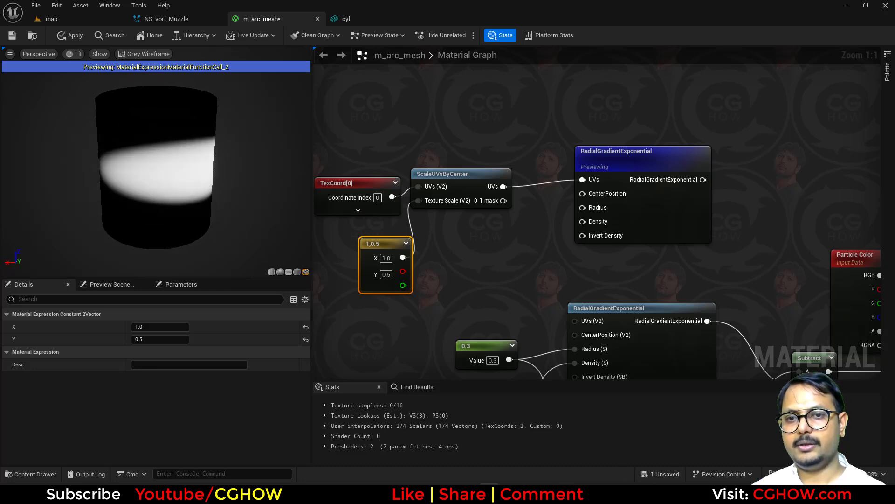
key("Return")
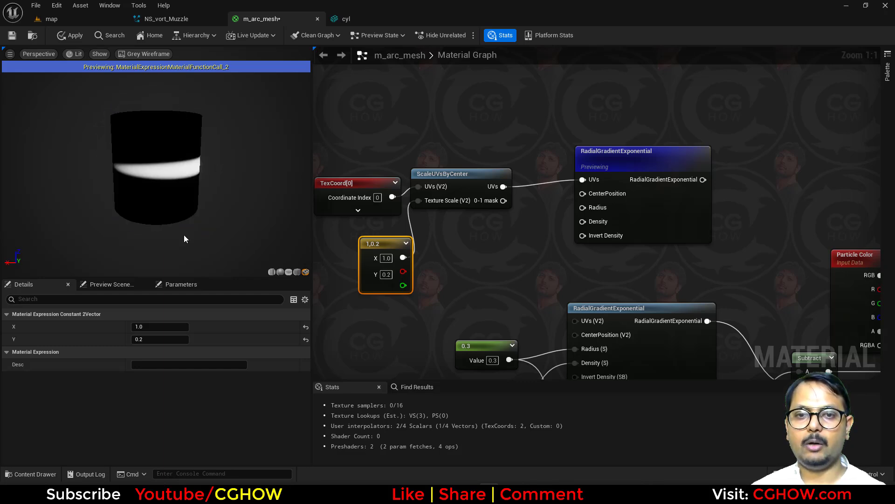
mouse_move(178, 191)
left_mouse_down()
mouse_move(178, 177)
mouse_move(178, 201)
mouse_move(179, 191)
left_mouse_up()
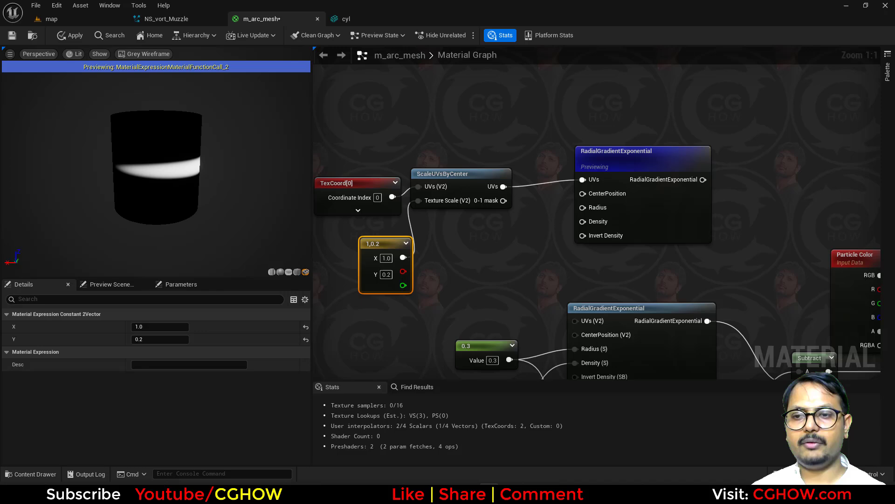
Disconnect the scaled UVs, connect the copied RadialGradientExponential to the B input of Multiply, move Particle Color clear and apply the material
left_click(584, 180, "alt")
right_click_drag(773, 277, 473, 230)
scroll(472, 230, "down", 1)
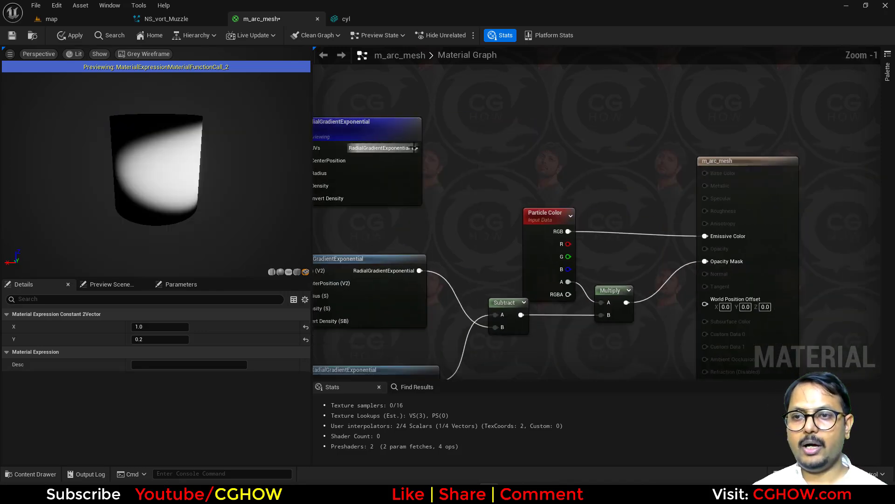
left_click_drag(414, 148, 601, 315)
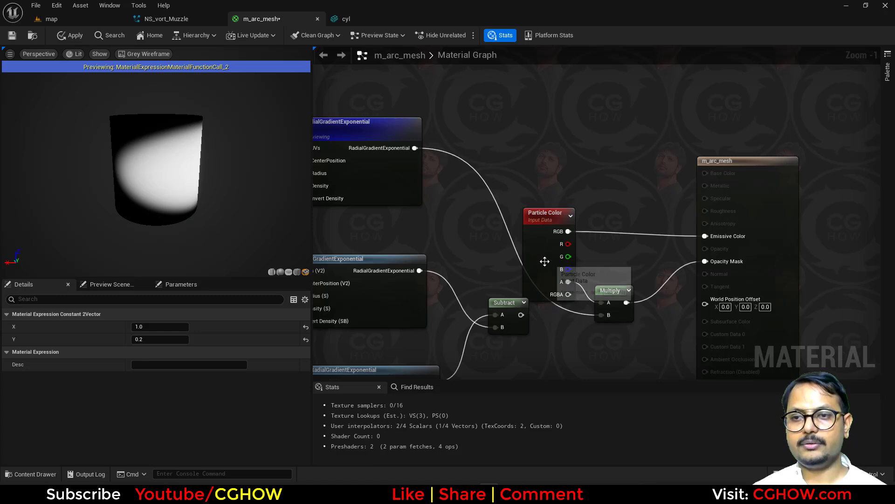
left_click_drag(544, 262, 556, 235)
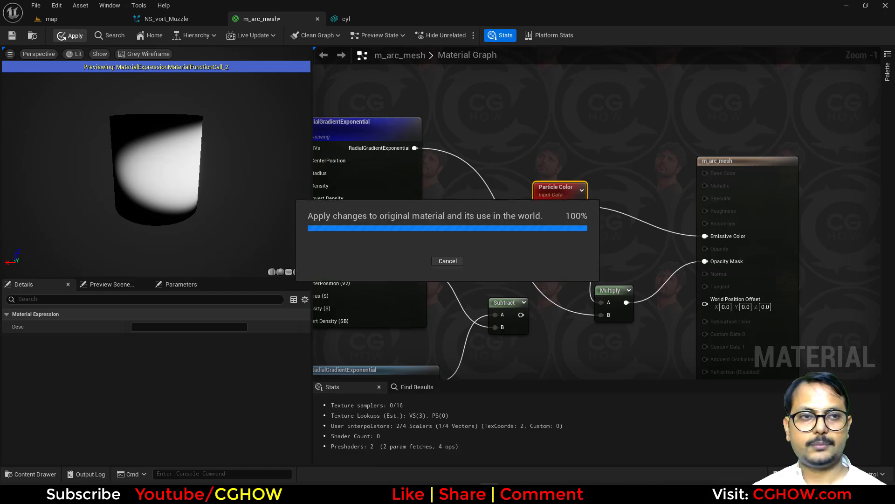
Duplicate NS_vort_Muzzle as NS_vort_Muzzle_mesh, close the original system and open the copy for editing
left_click(161, 20)
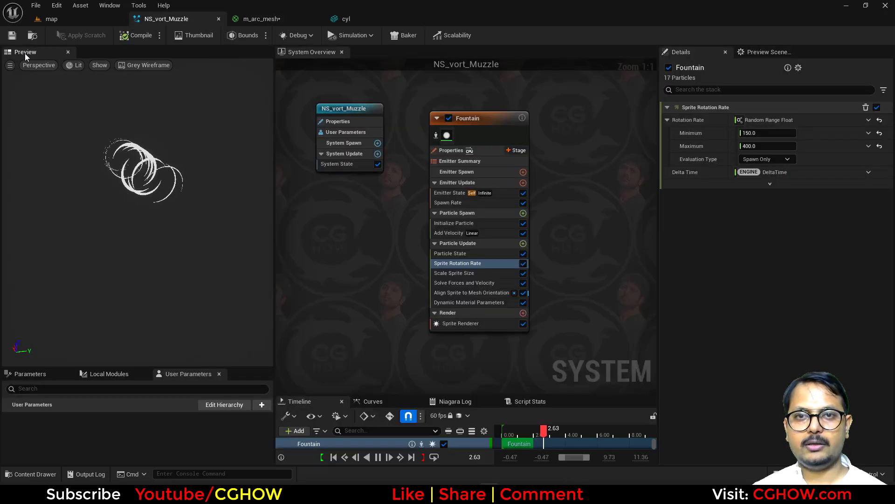
left_click(33, 37)
right_click(348, 367)
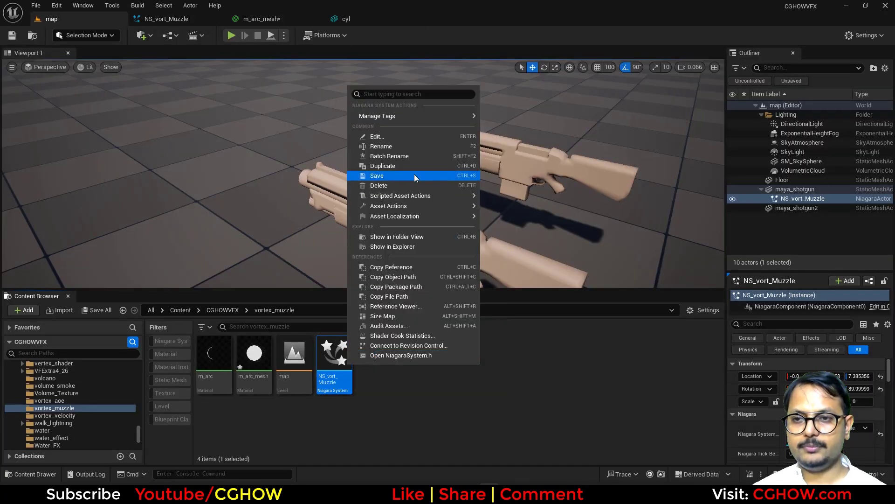
left_click(401, 168)
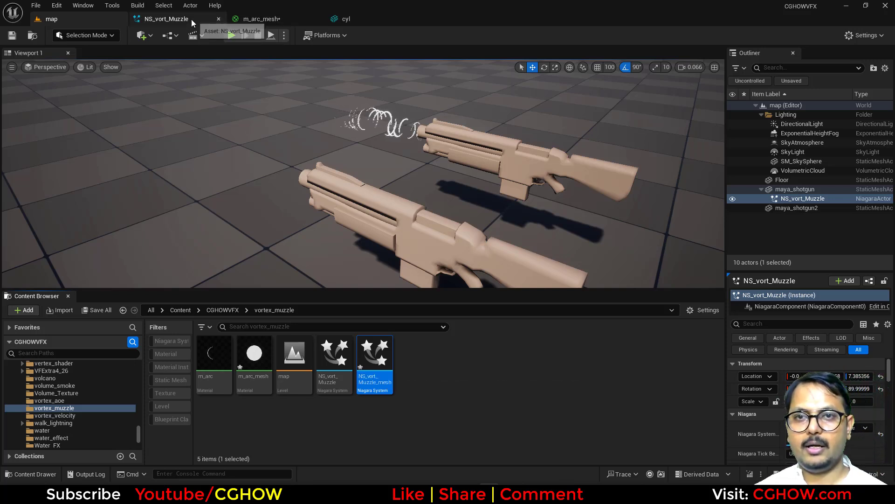
left_click(218, 18)
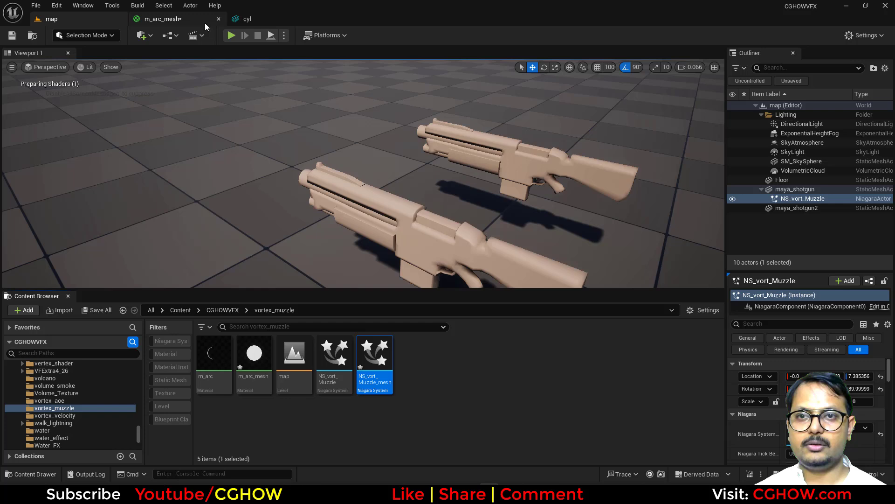
double_click(386, 360)
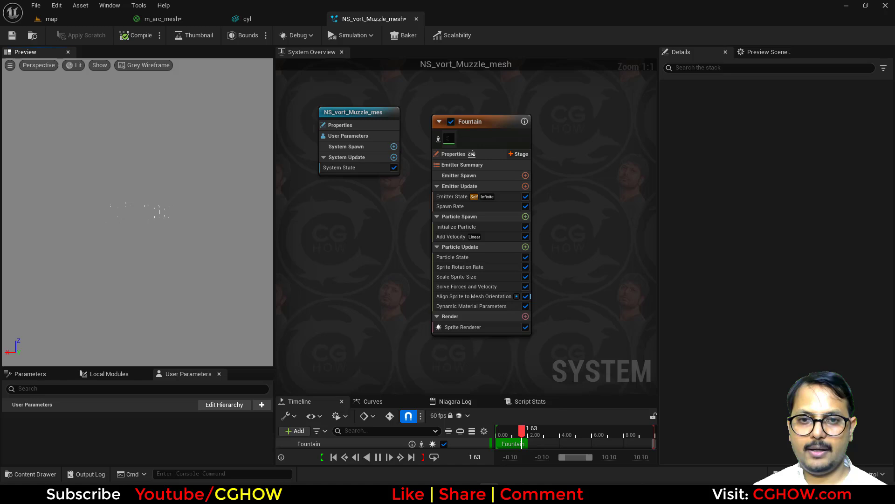
Locate the cyl mesh asset in the content browser and return to the NS_vort_Muzzle_mesh system
left_click_drag(167, 217, 98, 233)
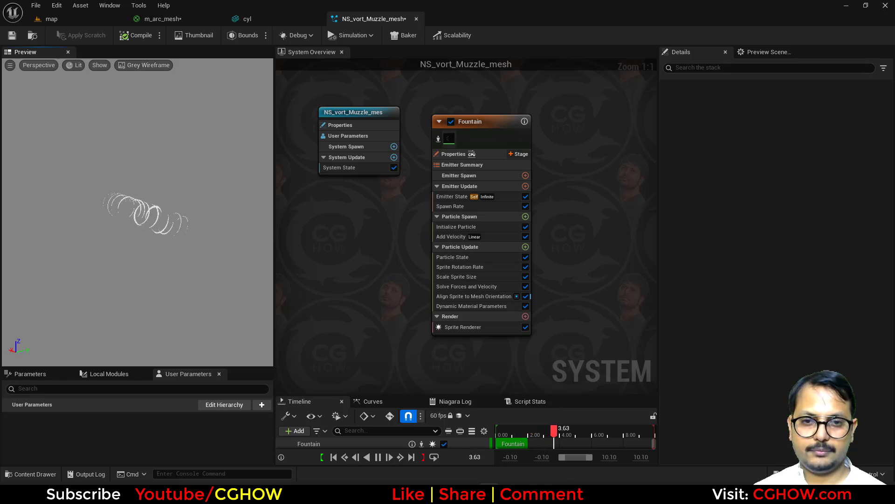
left_click(252, 19)
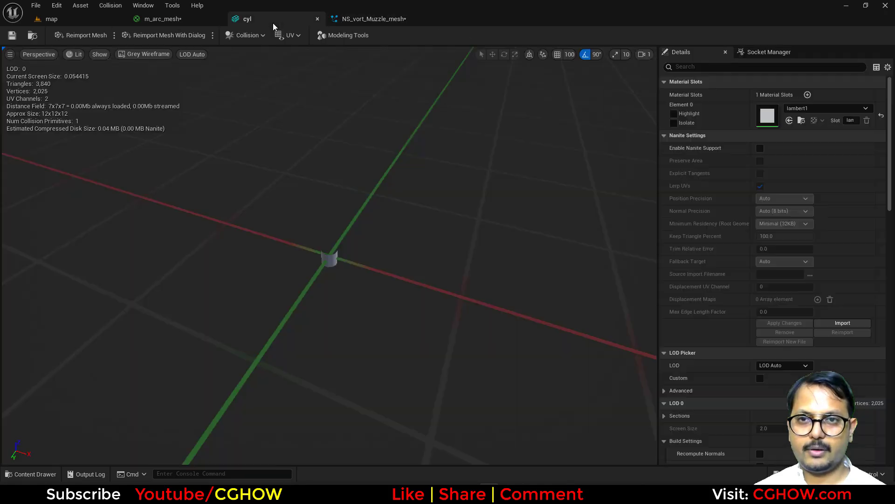
left_click(39, 34)
left_click(406, 20)
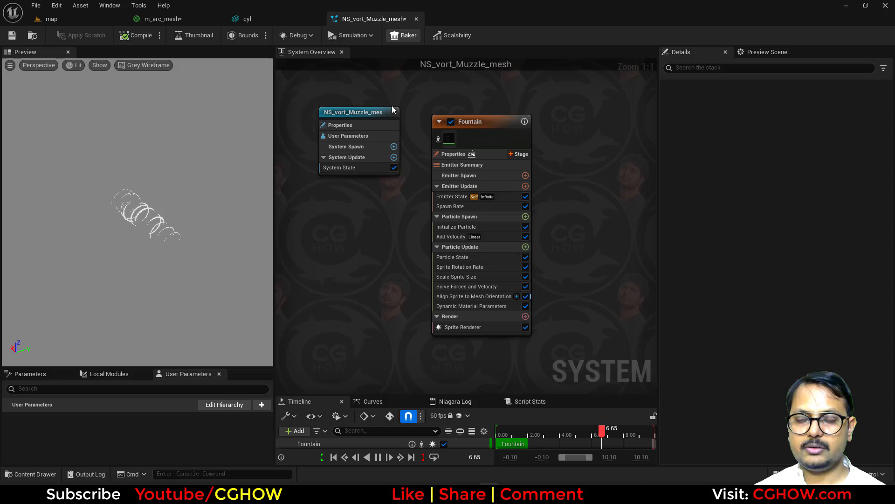
Replace the Fountain emitter's Sprite Renderer with a Mesh Renderer and assign the cyl mesh to it
left_click(490, 327)
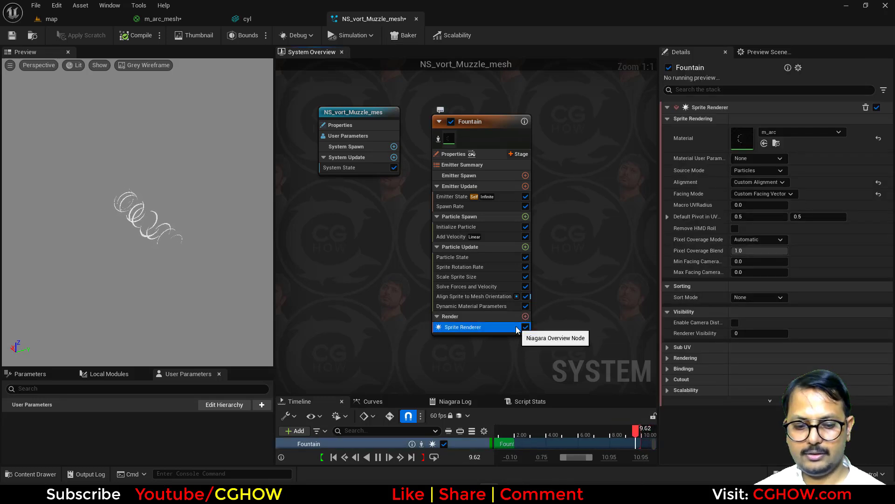
key("Delete")
left_click(525, 316)
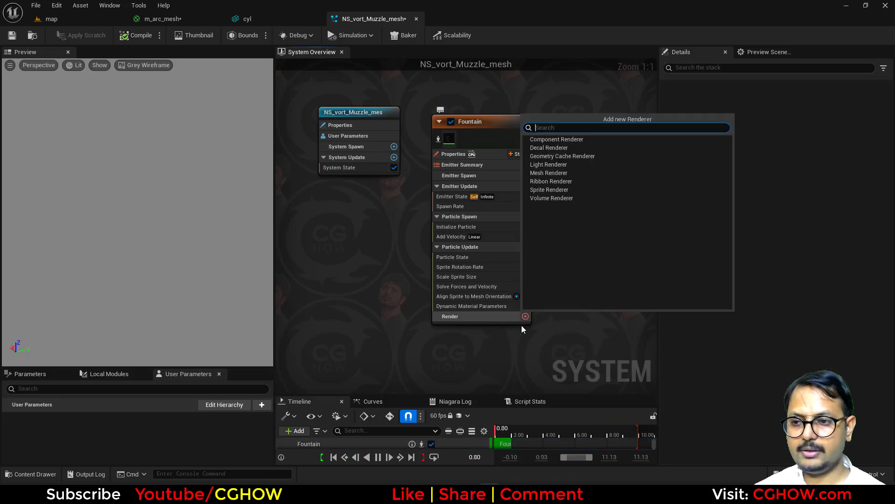
left_click(547, 173)
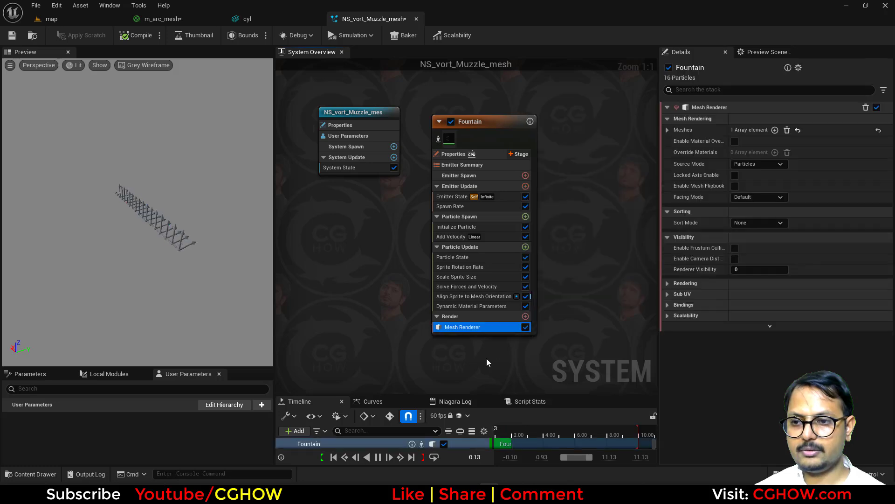
left_click(667, 130)
scroll(206, 267, "up", 5)
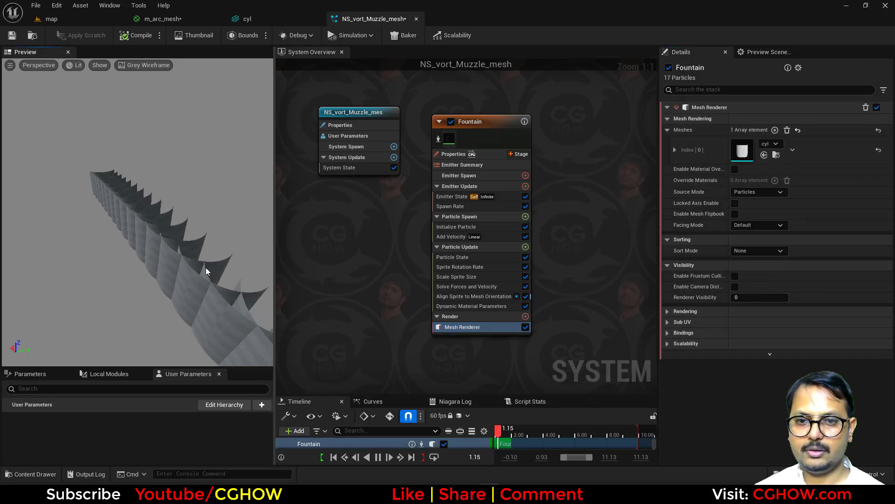
left_click_drag(205, 267, 179, 233)
scroll(205, 267, "down", 2)
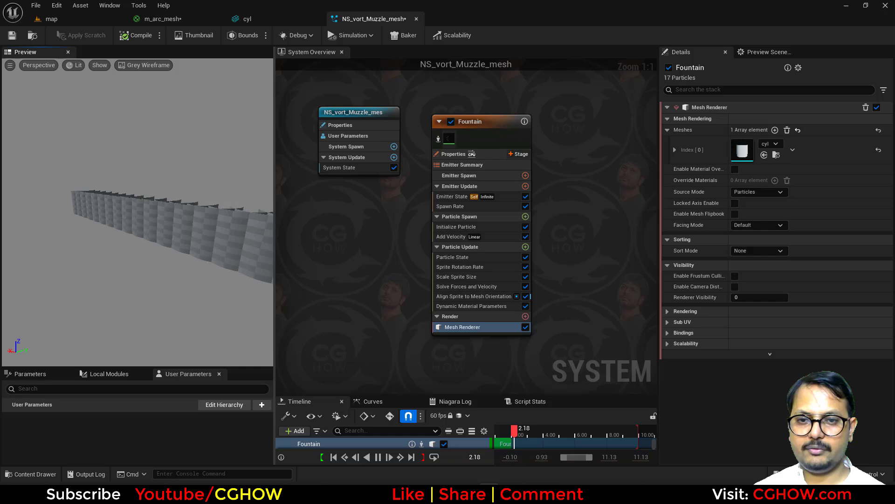
Add an Initial Mesh Orientation module to Particle Spawn with orientation mode None and enable its rotation with Y at 0.25
left_click(526, 216)
type("ini")
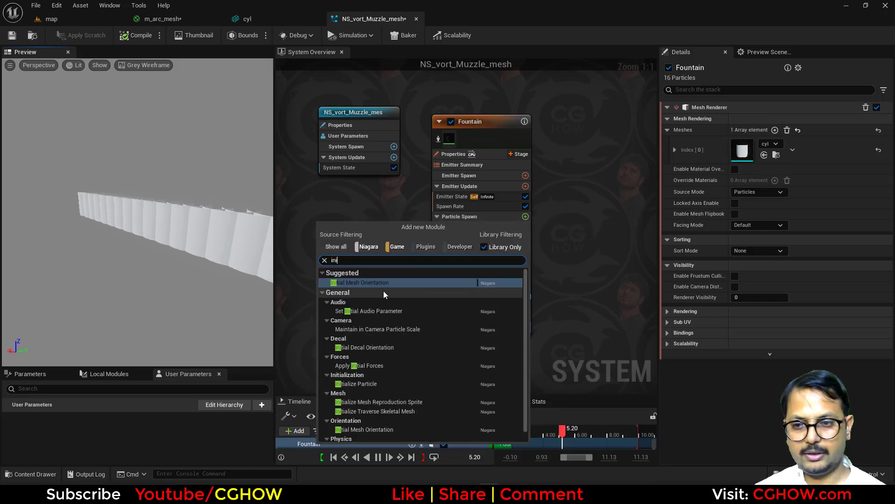
left_click(363, 283)
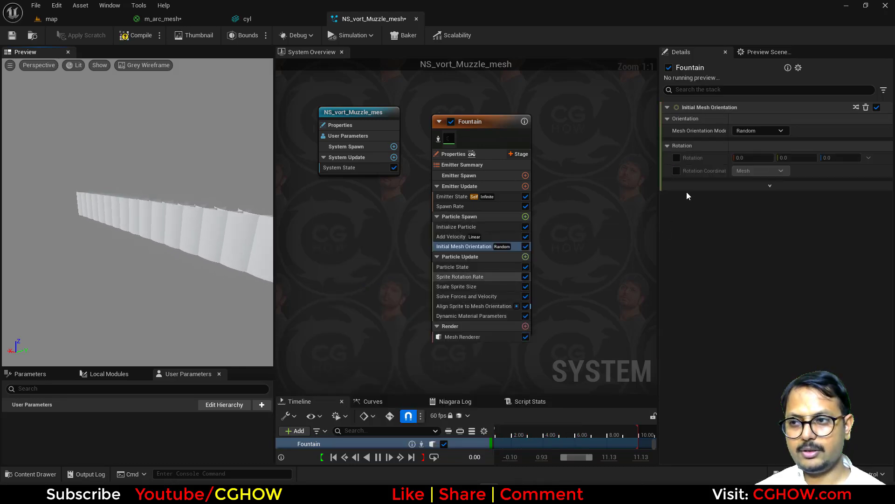
left_click(774, 131)
left_click(747, 141)
left_click(677, 157)
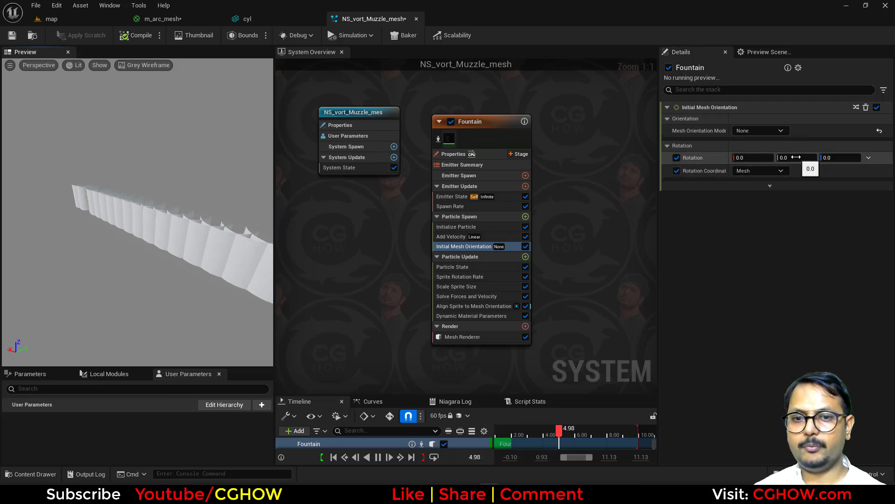
left_click(796, 157)
type(".25")
left_click(177, 251)
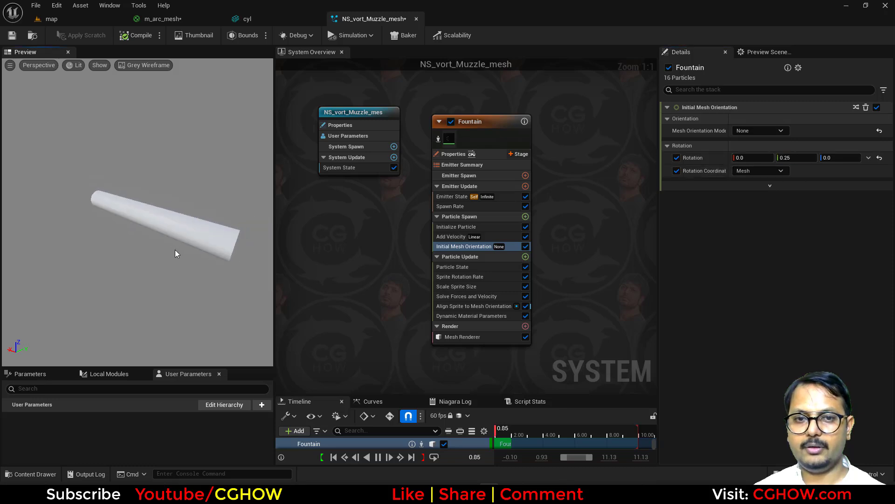
Set Initialize Particle's mesh scale mode to Non-Uniform and the mesh scale's Z value to 0.1
left_click(459, 227)
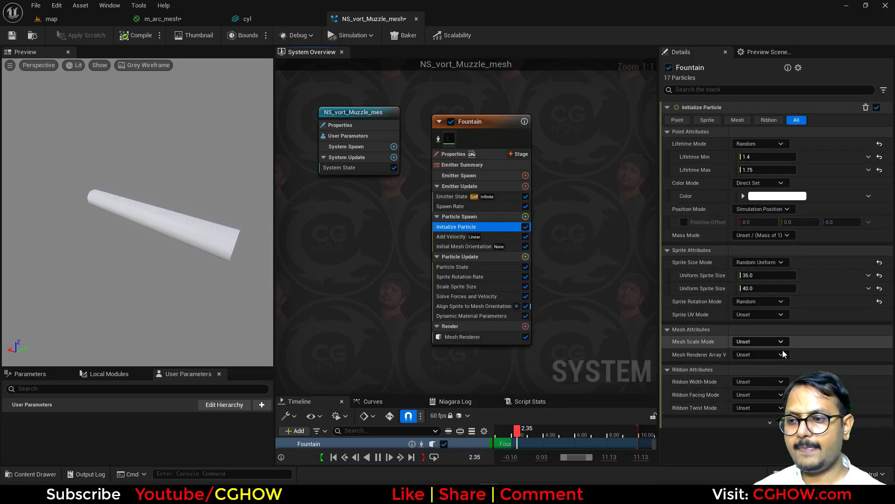
left_click(759, 342)
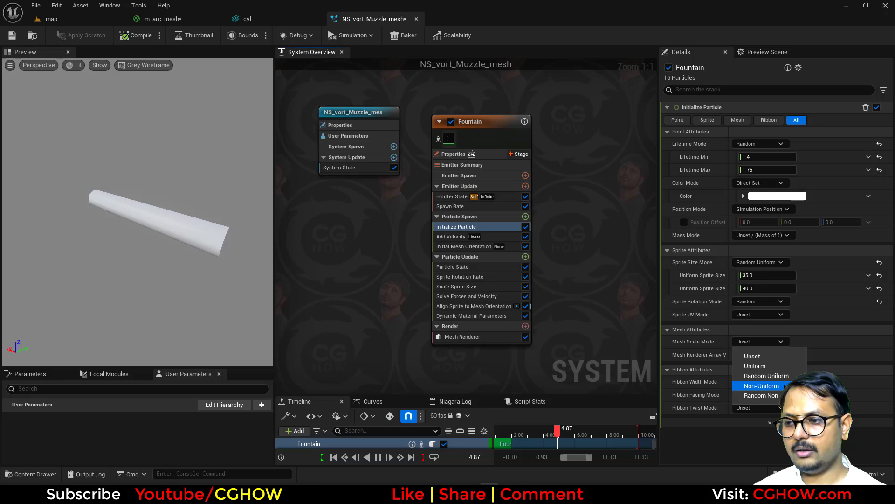
left_click(786, 386)
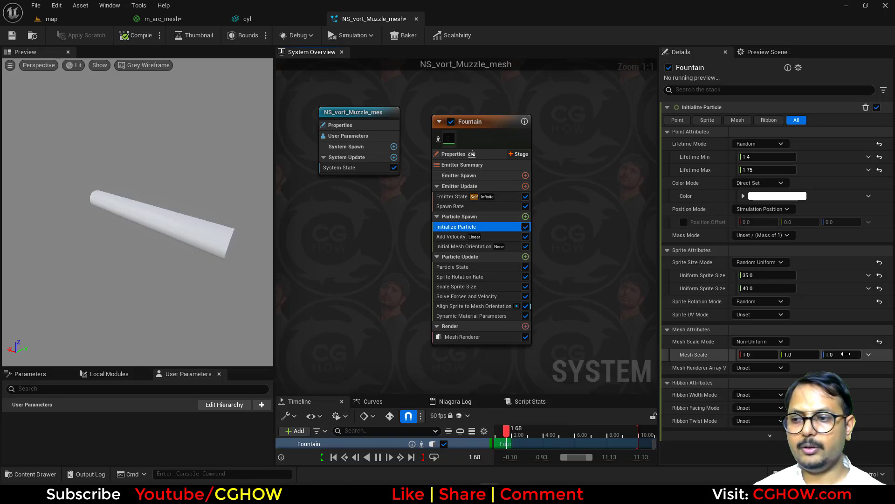
left_click(844, 356)
type("0.1")
key("Return")
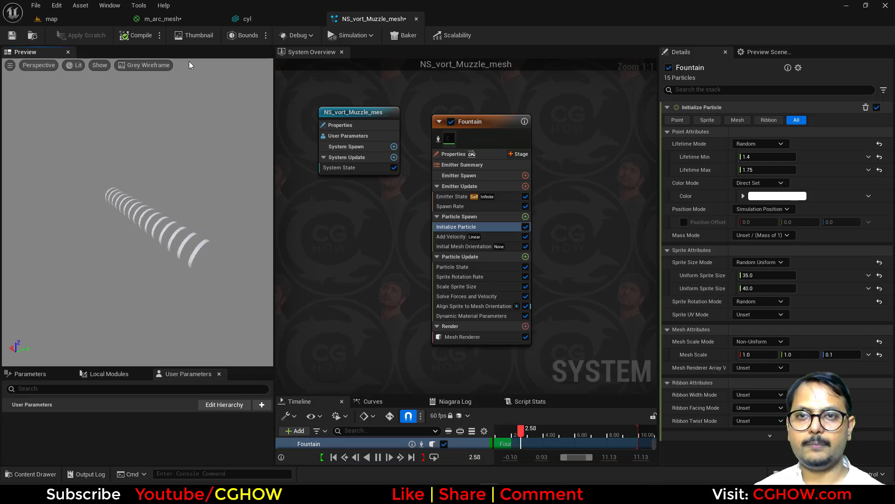
Locate the m_arc_mesh material, enable material overrides in the Mesh Renderer and assign it as the explicit override material
left_click(163, 19)
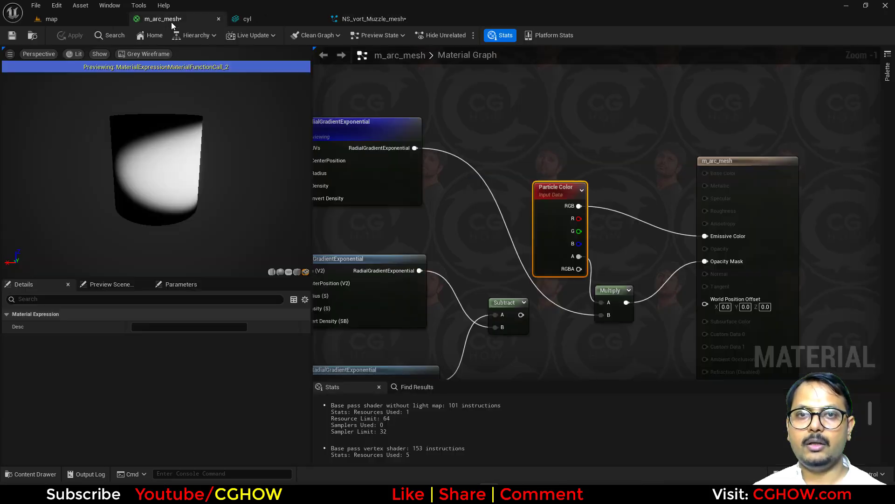
left_click(39, 36)
left_click(397, 17)
left_click(477, 336)
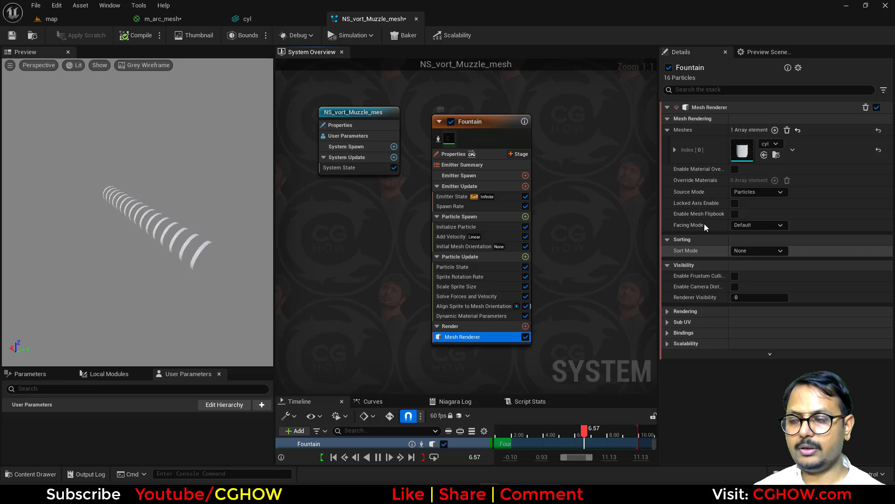
left_click(735, 169)
left_click(775, 180)
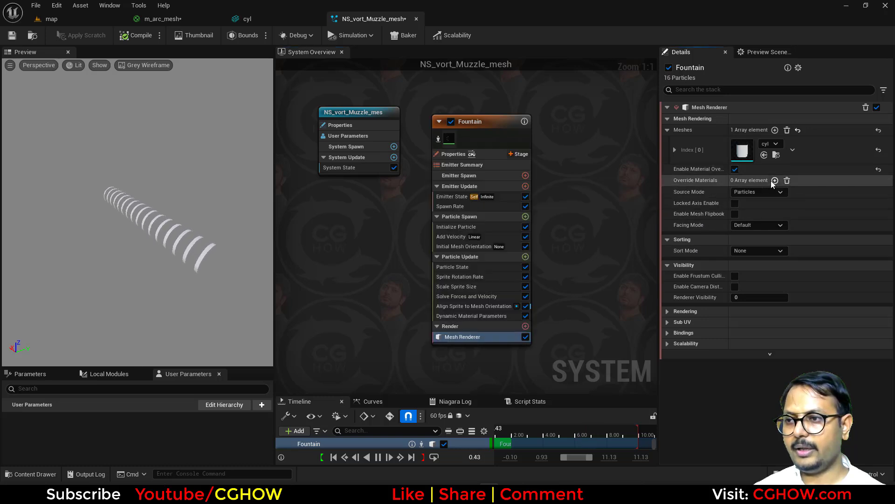
left_click(667, 180)
left_click(675, 193)
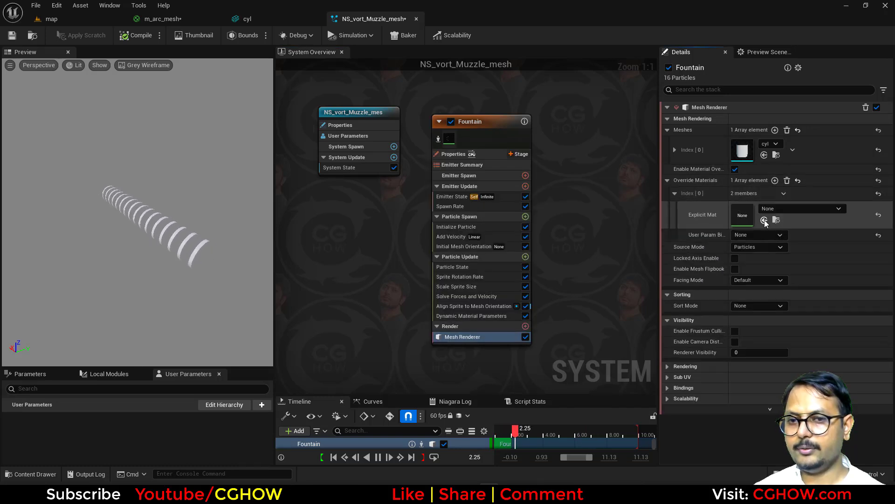
left_click(765, 219)
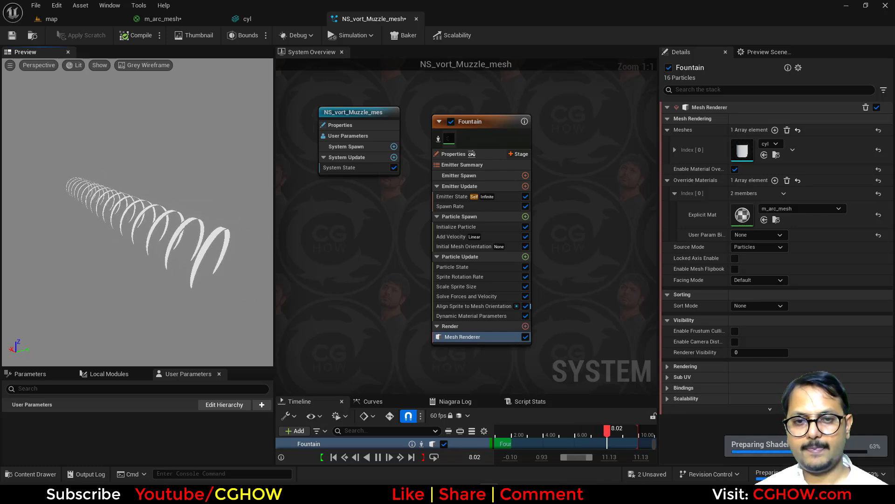
Try other rotation values in Initial Mesh Orientation to turn the arcs, including Z at 0.38
left_click(466, 246)
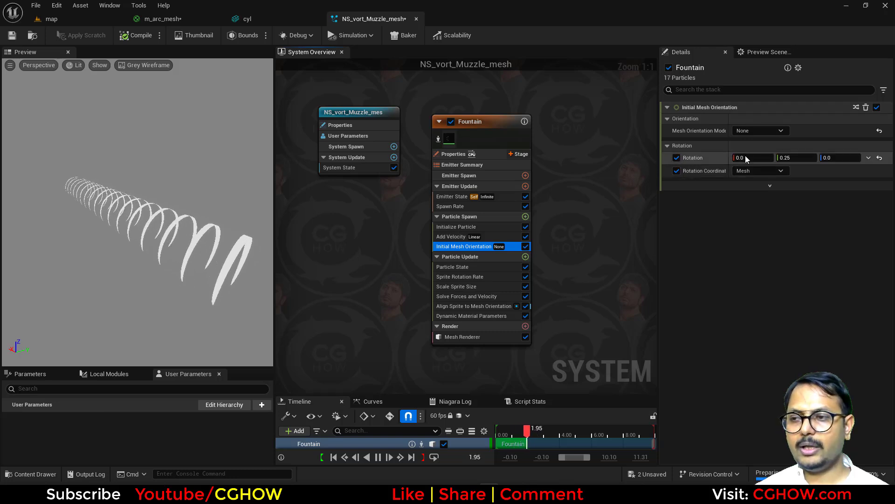
left_click_drag(746, 159, 865, 158)
key("ctrl+z")
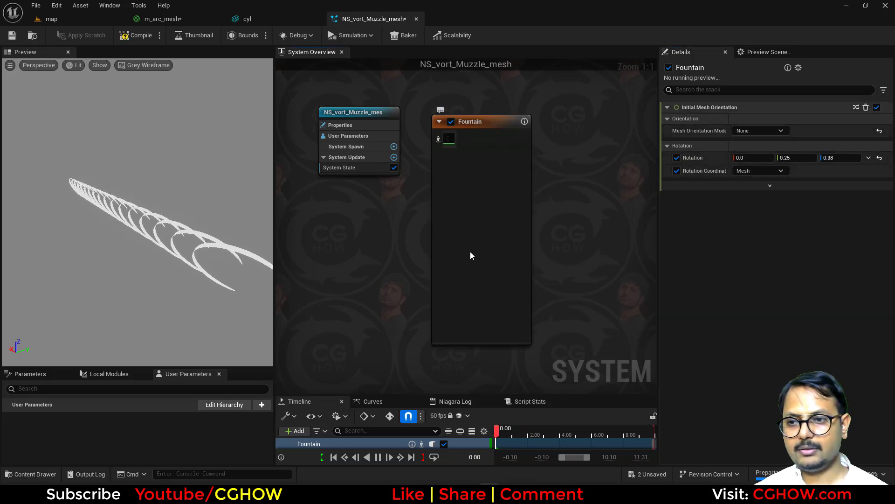
Duplicate the Initial Mesh Orientation module above Add Velocity and set the copy's Y and Z rotation to 0
left_click_drag(469, 251, 452, 233)
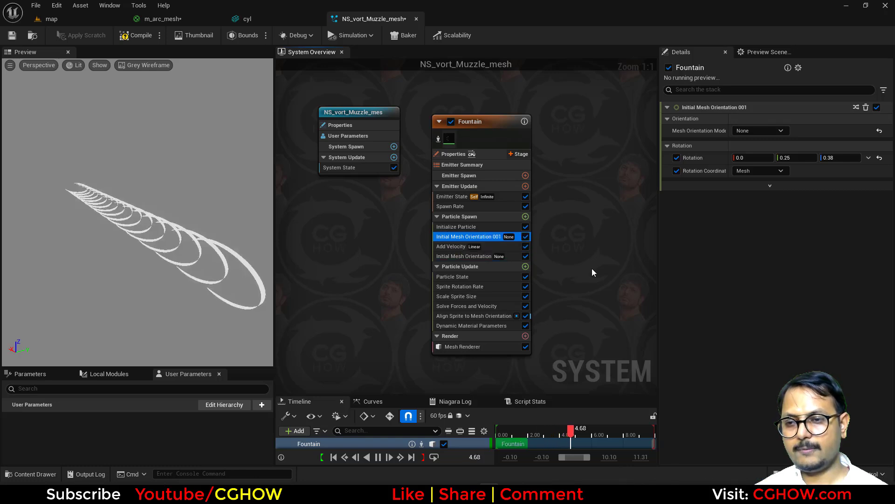
left_click(804, 158)
type("0")
key("Return")
key("Tab")
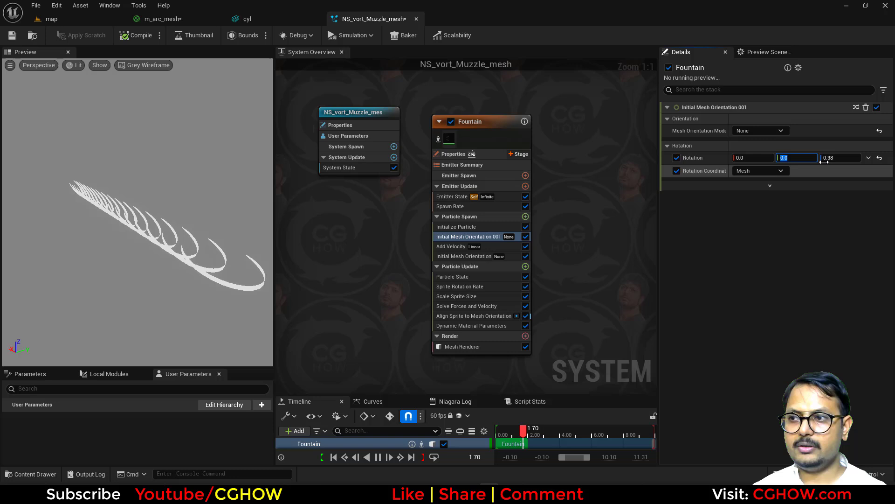
type("0")
key("Return")
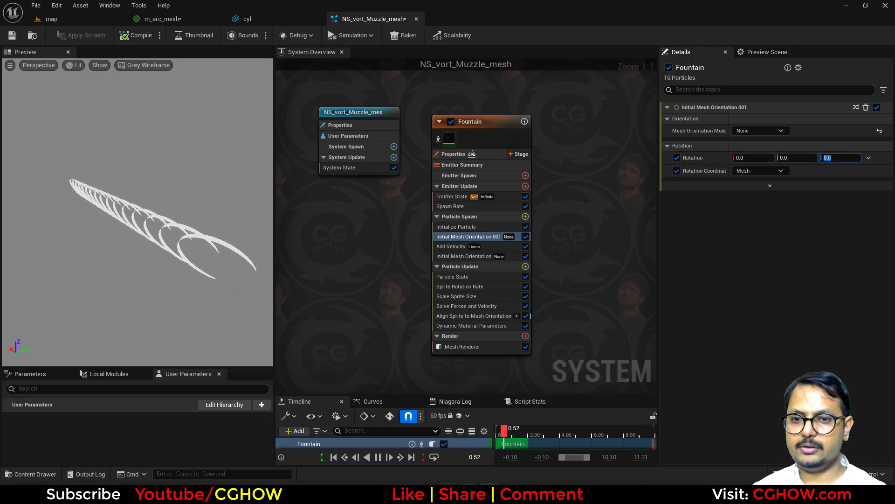
Pause the preview simulation and delete the duplicated orientation module after moving it below the original
left_click(378, 457)
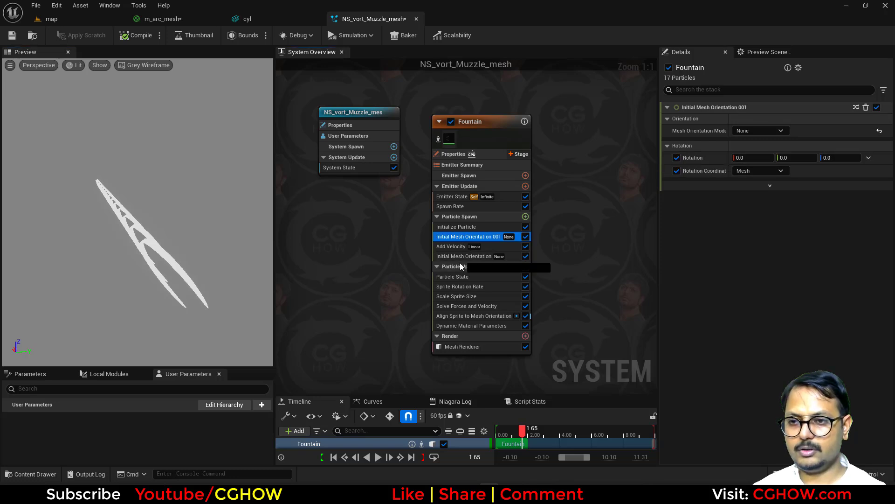
left_click_drag(455, 258, 460, 264)
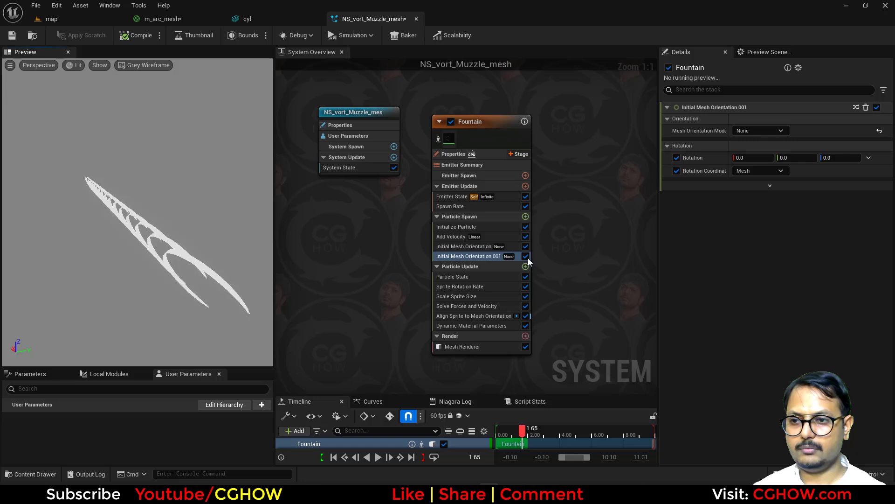
key("Delete")
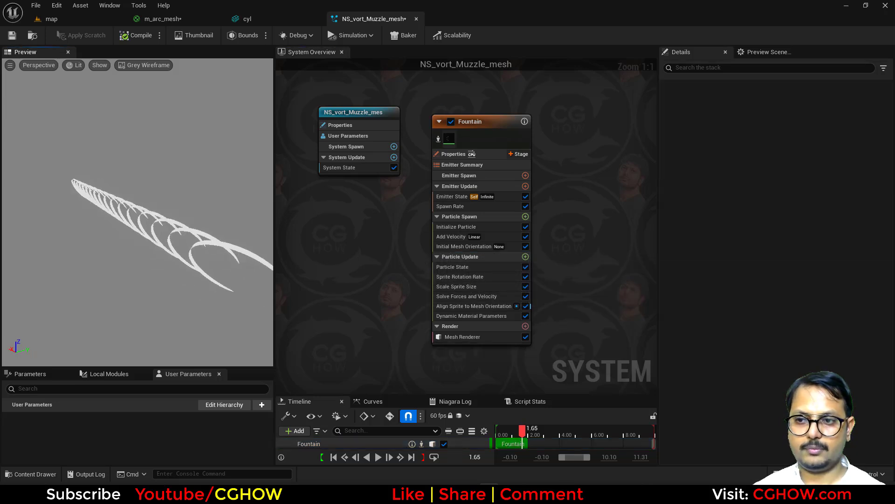
Set the Z rotation of the remaining Initial Mesh Orientation module to 0 and check the arcs in the preview
left_click(841, 157)
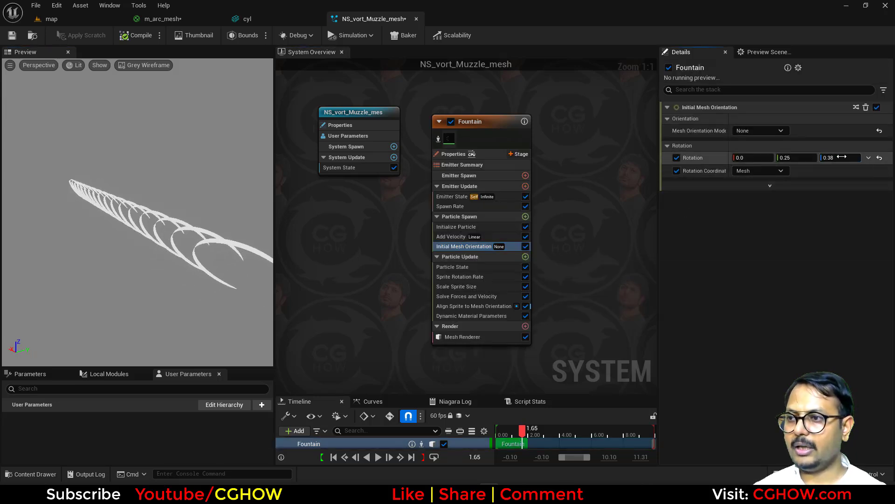
type("0")
key("Return")
left_click_drag(172, 250, 148, 254)
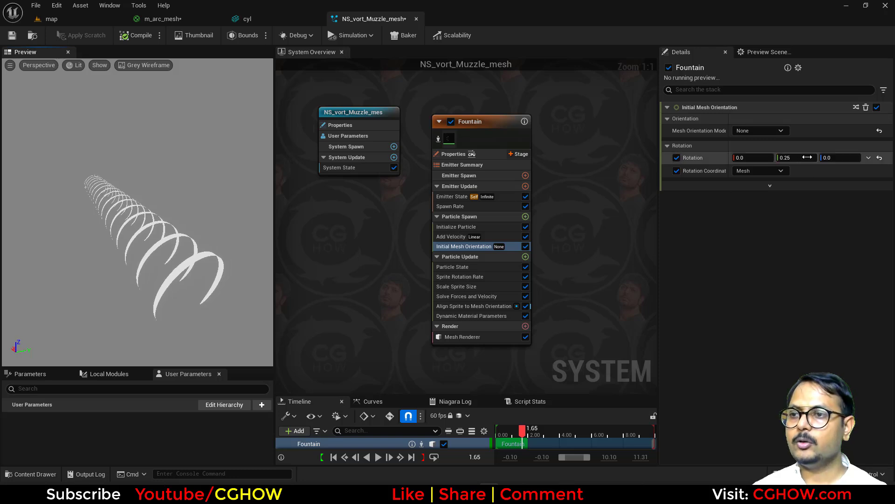
Set the cyl mesh's Y rotation to 90° in the Mesh Renderer and Initial Mesh Orientation's Y rotation to 0
left_click(481, 337)
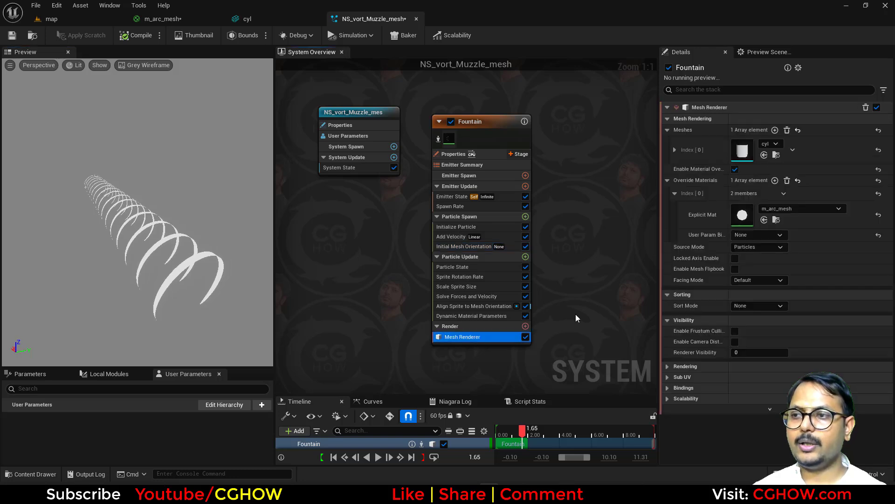
left_click(675, 149)
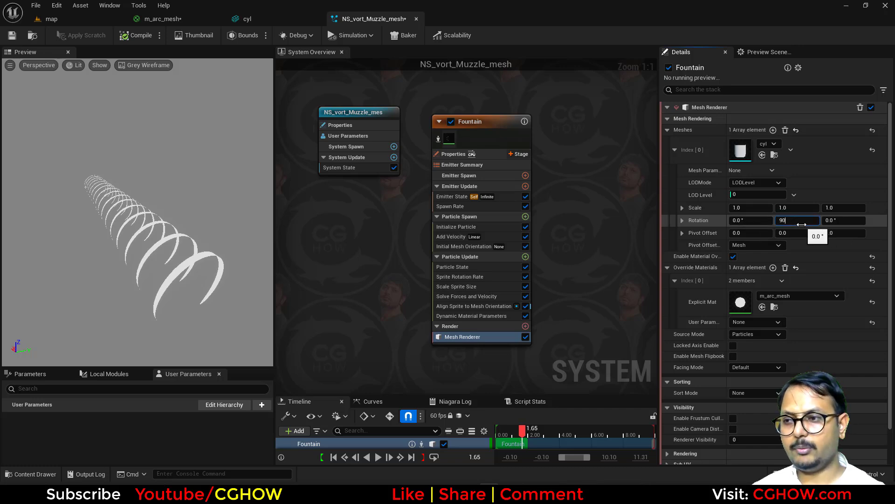
left_click(468, 247)
left_click(795, 158)
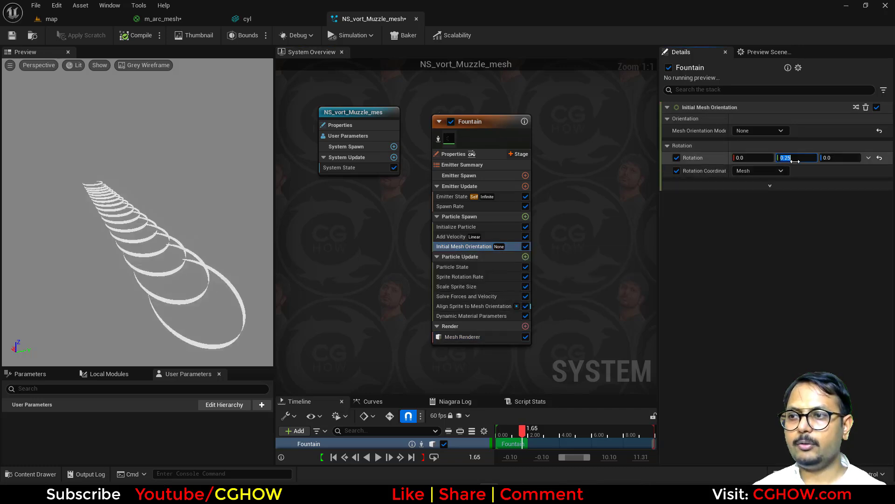
left_click_drag(182, 280, 205, 233)
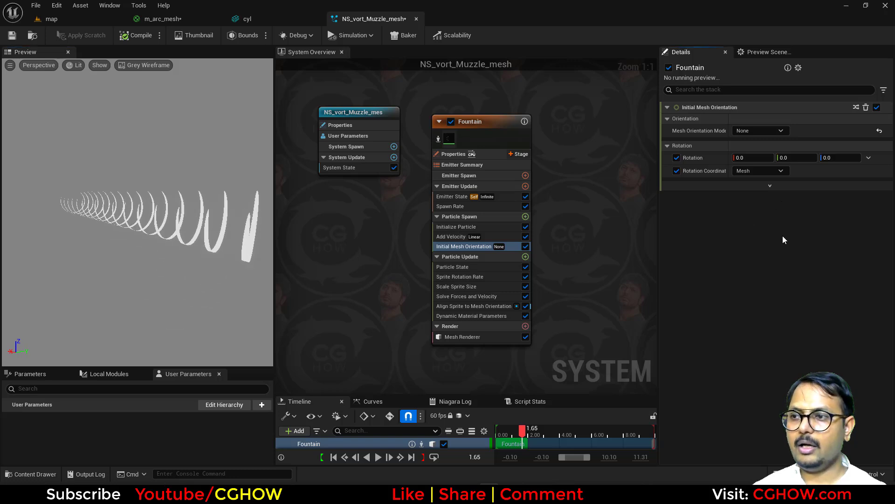
Drive Initial Mesh Orientation's rotation with a Random Range Vector from (-1.0, 0.0, 0.0) to (1.0, 0.0, 0.0)
left_click_drag(749, 159, 765, 158)
left_click(869, 158)
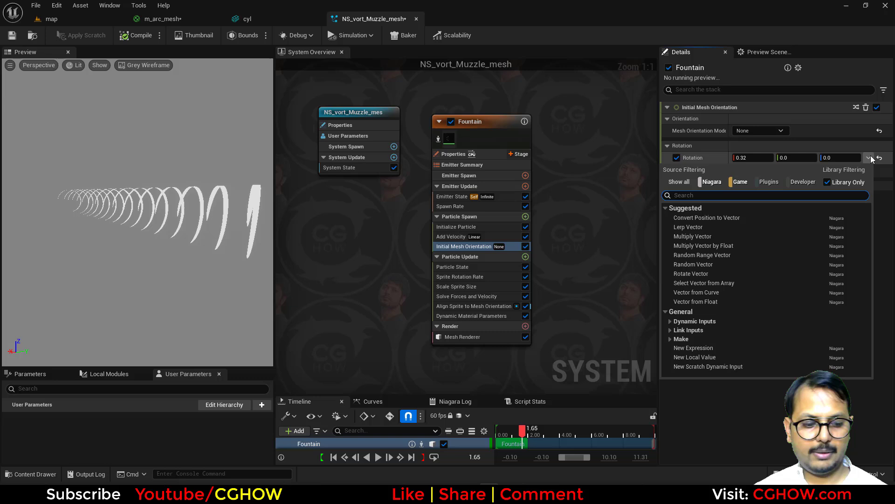
type("random")
left_click(731, 218)
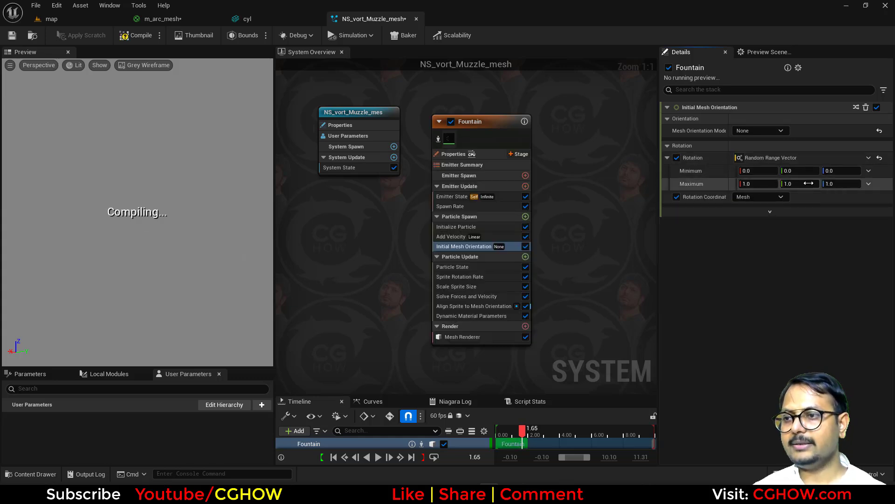
left_click(844, 184)
type("0")
key("Return")
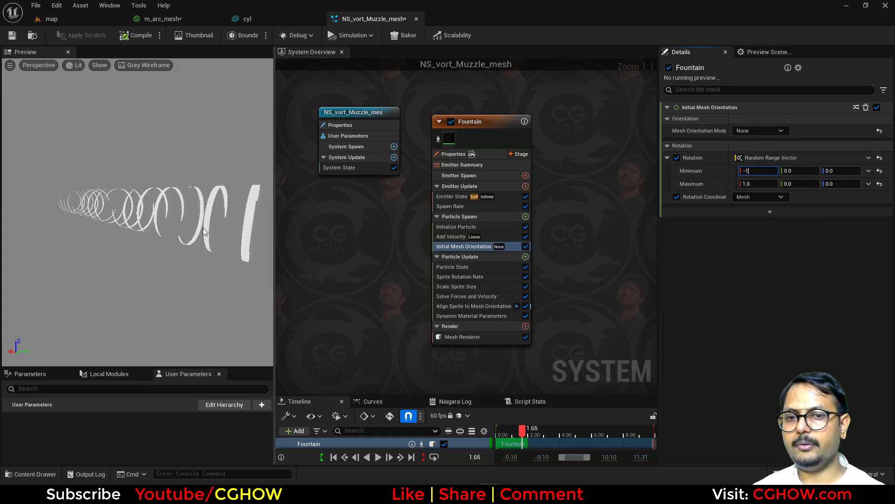
type("-1")
key("Return")
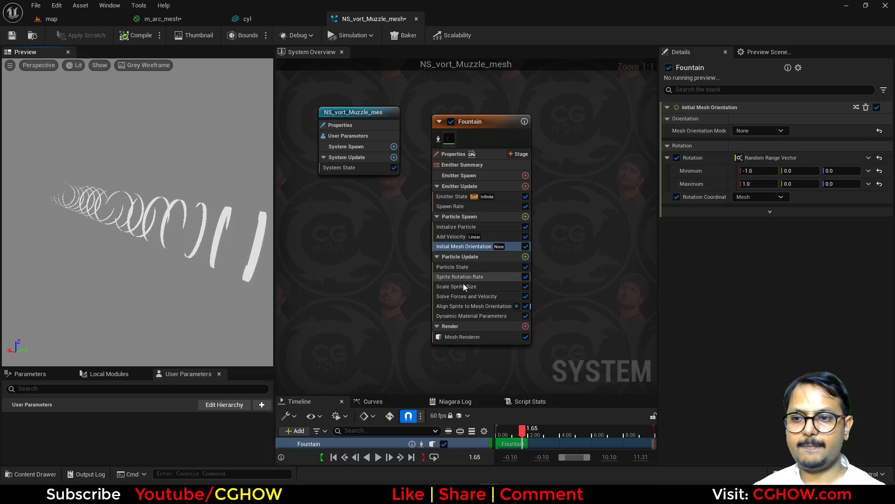
Replace the Scale Sprite Size module in Particle Update with a Scale Mesh Size module
left_click(464, 286)
key("Delete")
left_click(525, 257)
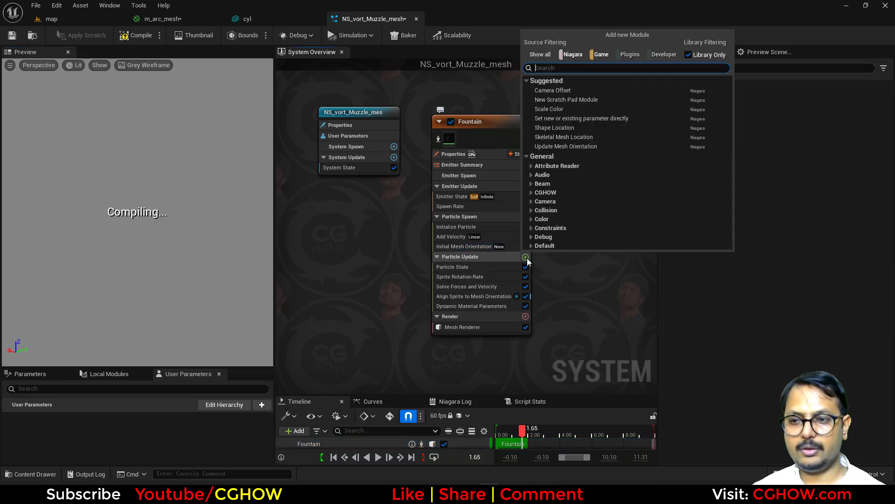
type("sca")
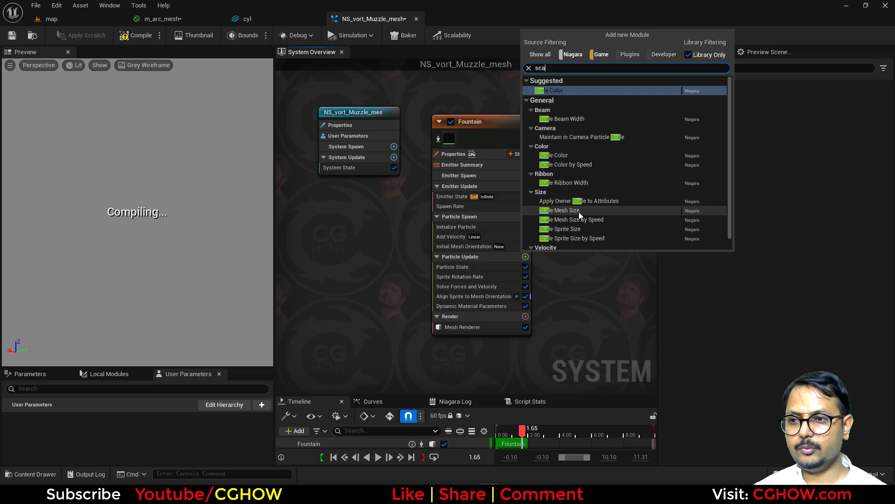
left_click(568, 200)
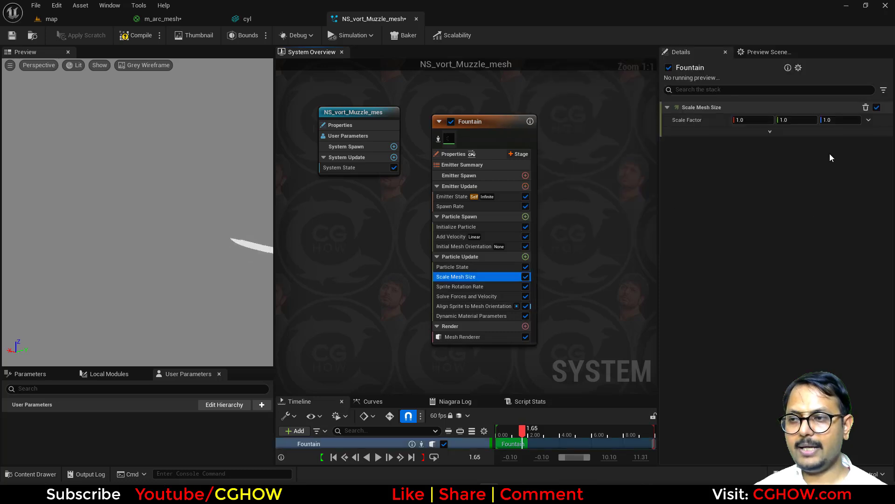
Set Scale Mesh Size's scale factor to Vector from Float, with its value driven by Float from Curve
left_click(870, 119)
type("flo")
left_click(711, 190)
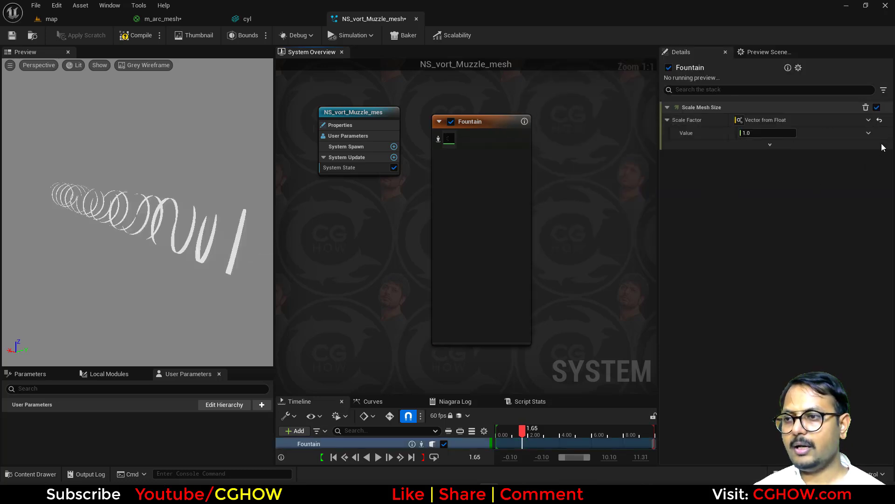
left_click(868, 132)
left_click(744, 200)
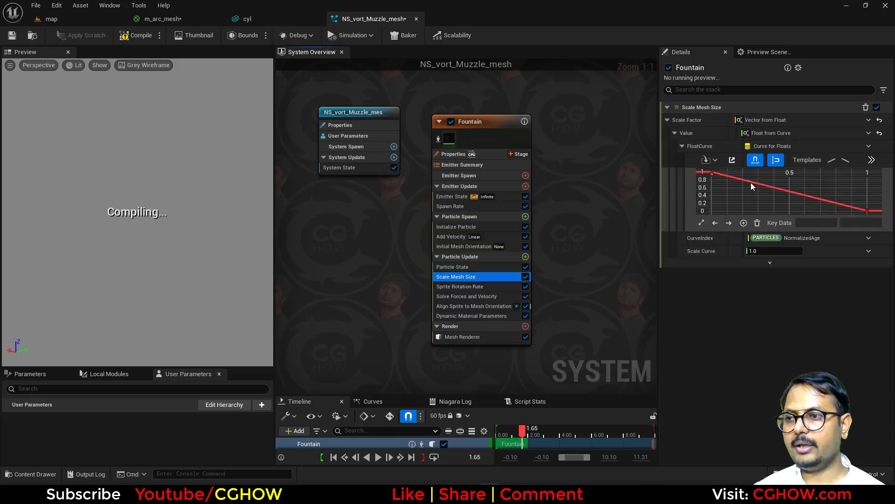
Apply the rising ramp template to the mesh size curve and set its first key's value to 0.5
left_click(831, 160)
left_click(744, 203)
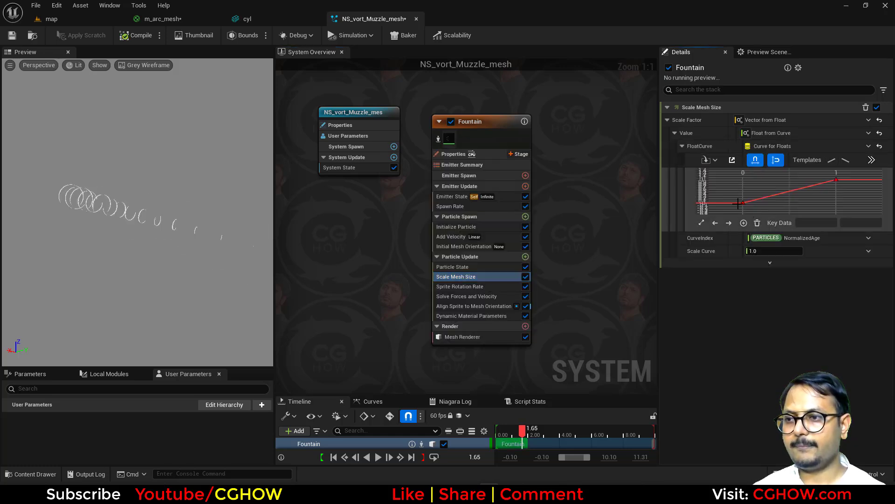
key("Return")
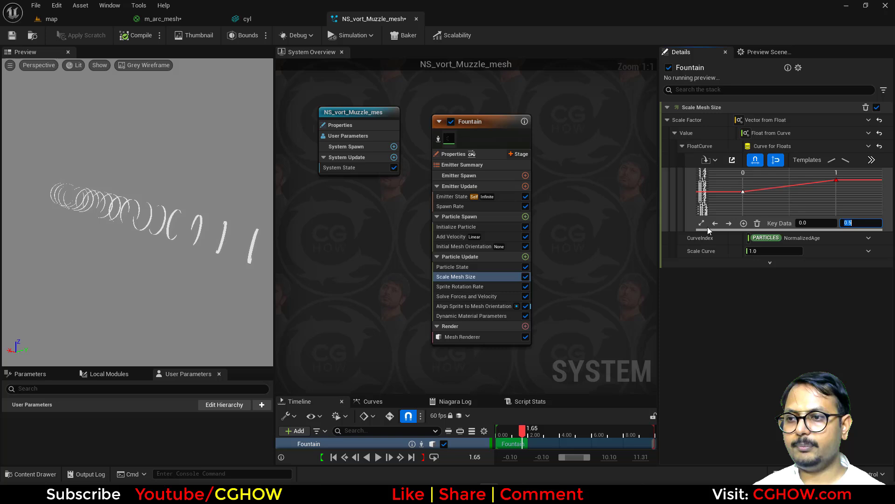
left_click(701, 223)
left_click_drag(234, 227, 167, 247)
Try Random Non-Uniform as the mesh scale mode in Initialize Particle and return it to Non-Uniform
left_click(457, 227)
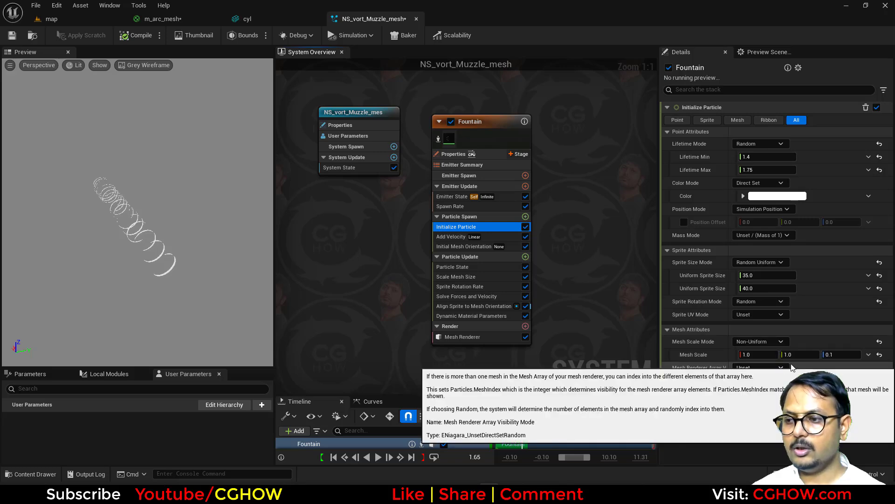
left_click(760, 342)
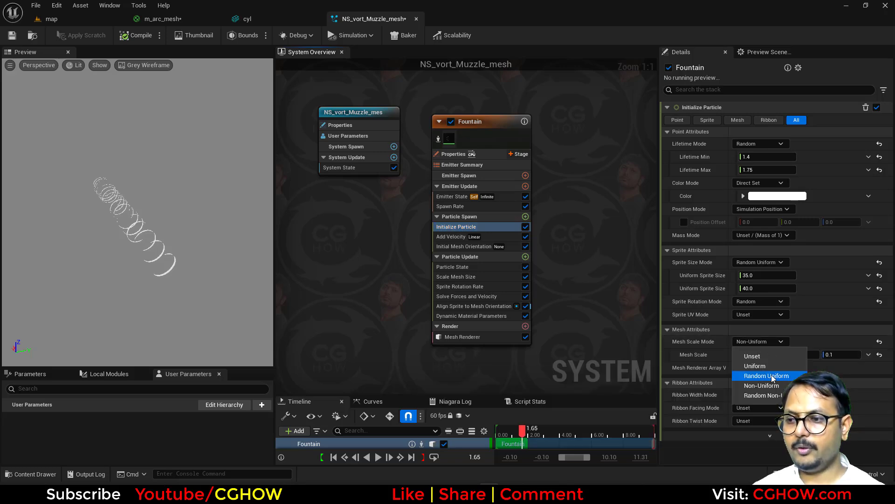
left_click(773, 396)
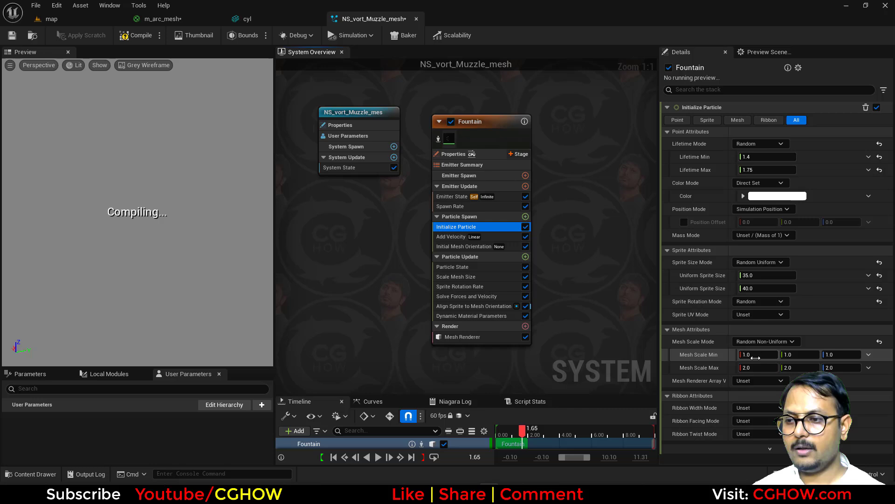
left_click(781, 343)
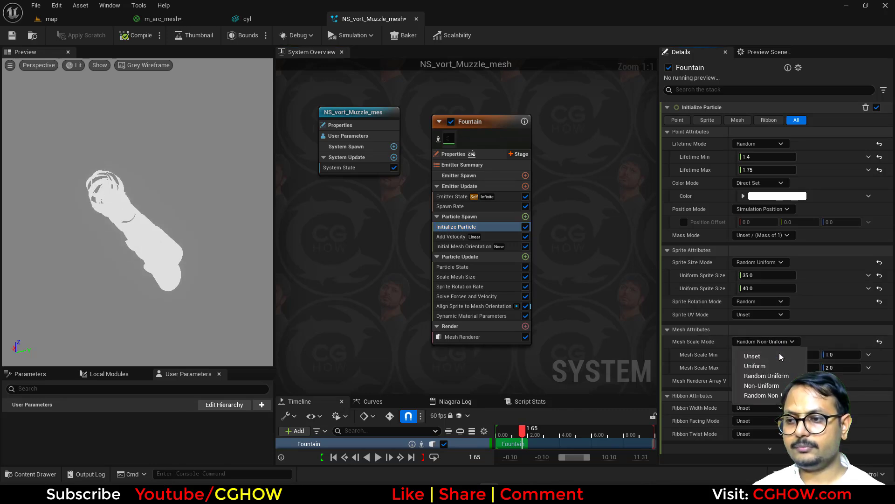
left_click(770, 384)
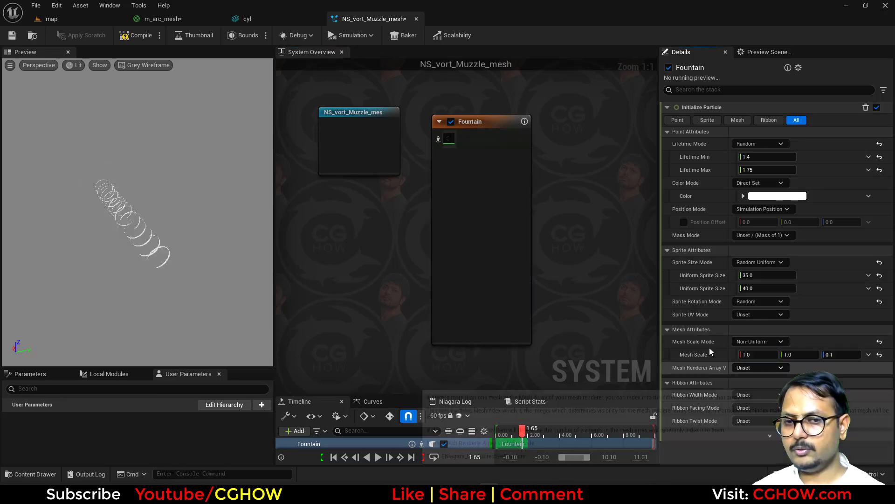
Drive Scale Mesh Size's Scale Curve with a Random Range Float from 1.0 to 2.0, first trying a maximum of 1.5
left_click(464, 277)
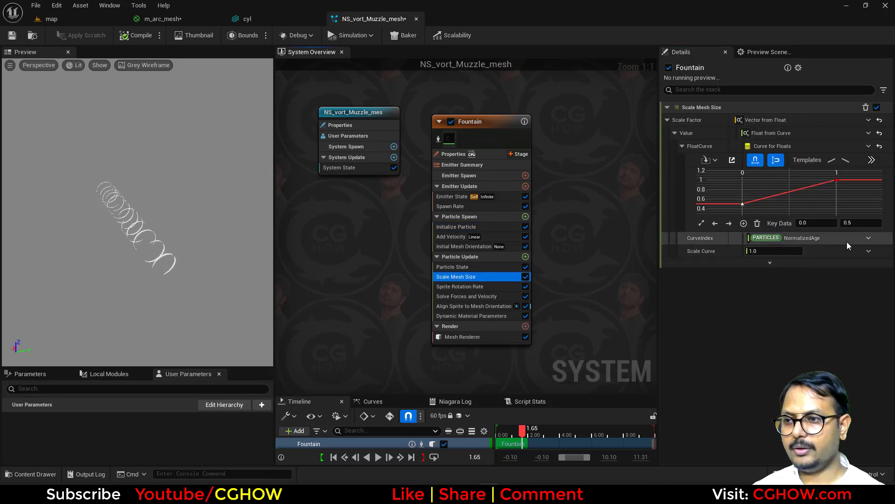
left_click(868, 251)
type("random")
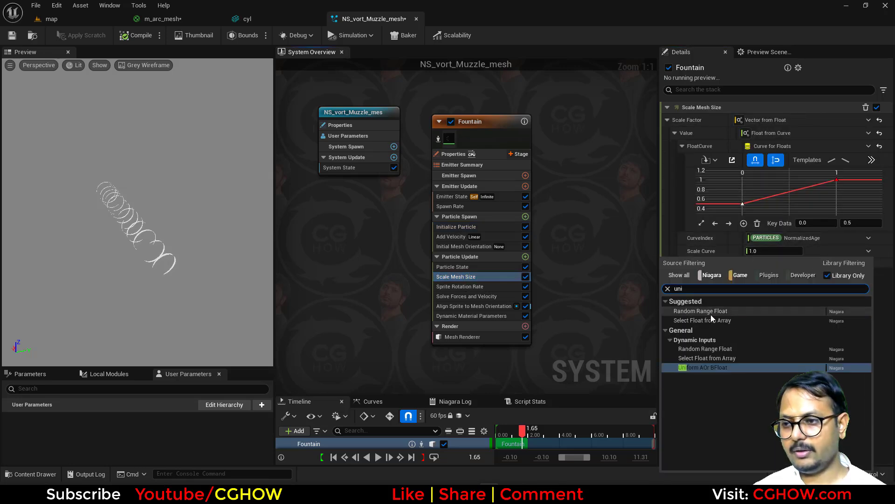
left_click(710, 315)
left_click(765, 264)
type("1")
left_click(769, 276)
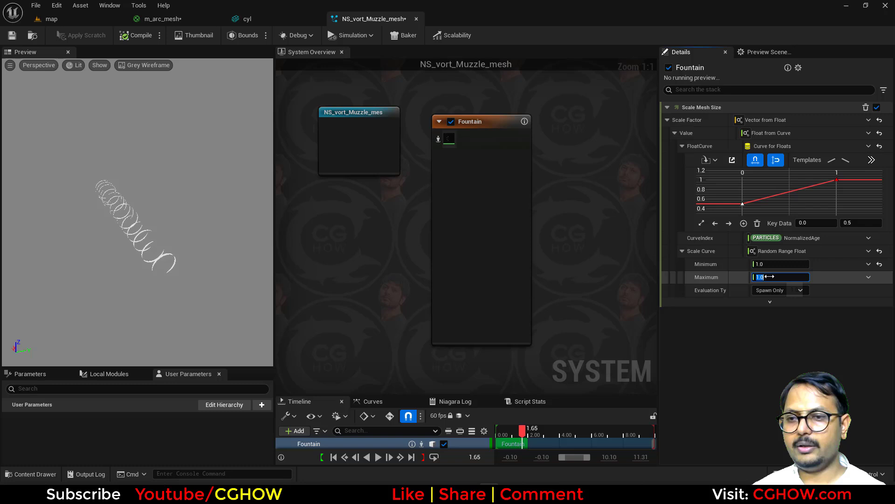
type("1.5")
key("Return")
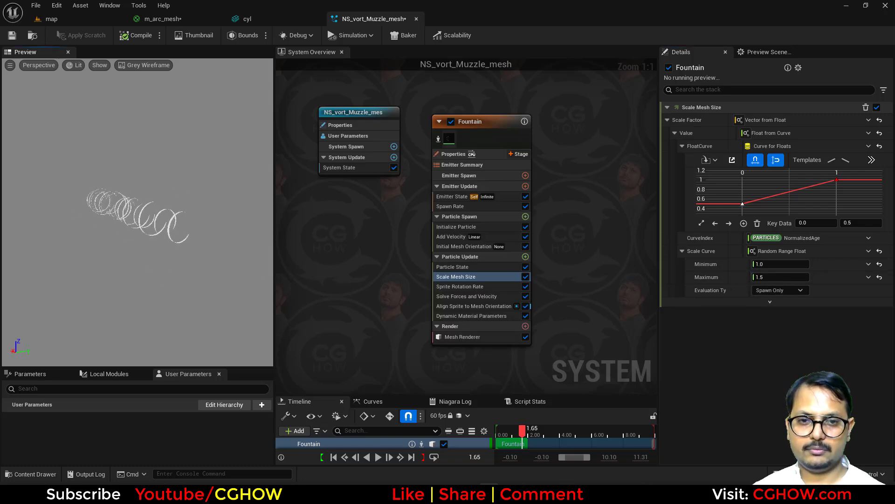
type("2")
key("Return")
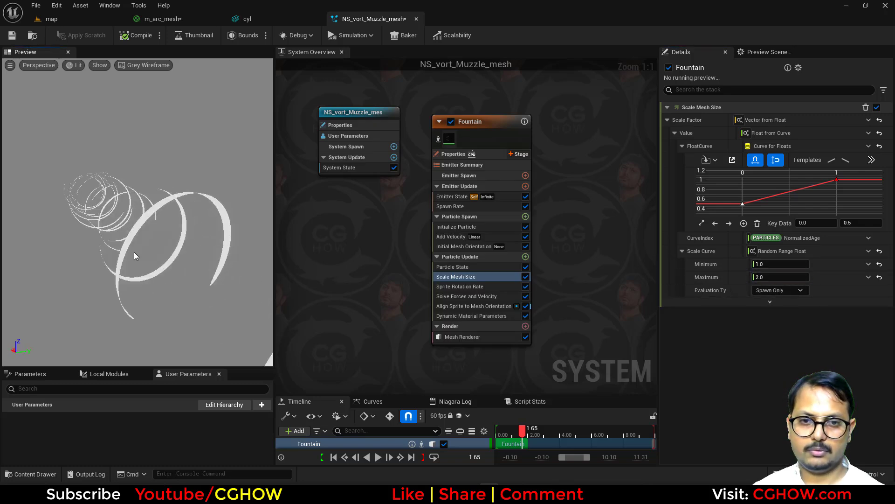
Try a Z mesh scale of 0.5 in Initialize Particle and undo it
left_click(465, 227)
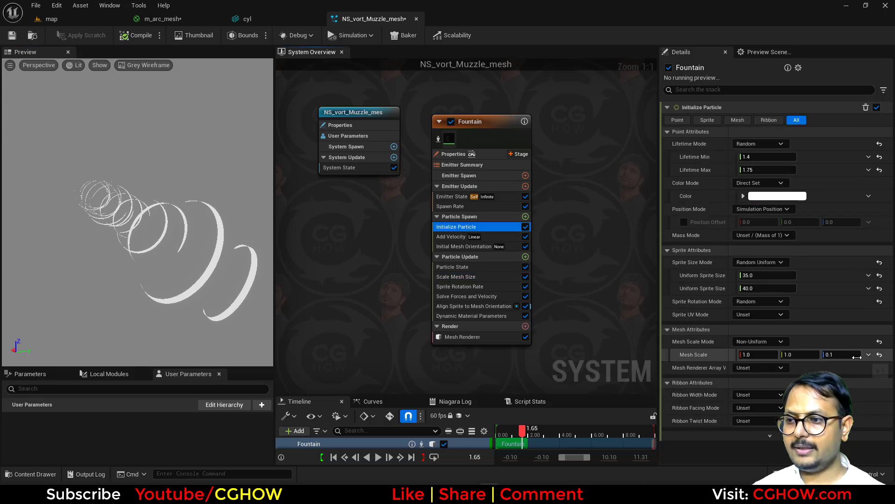
left_click(841, 356)
type("0.5")
key("Return")
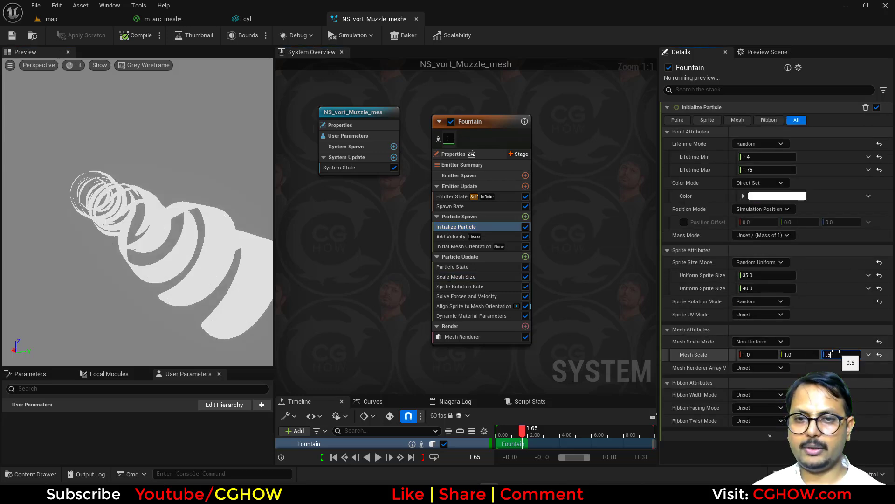
key("ctrl+z")
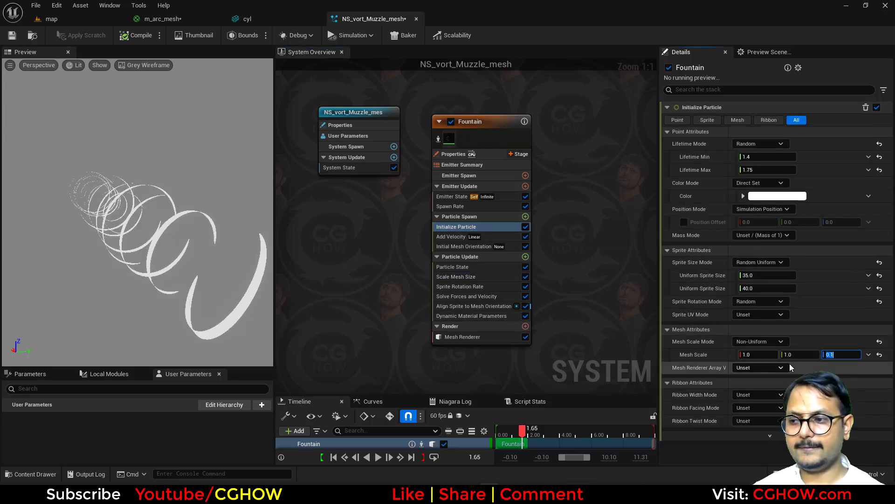
Set the mesh scale mode to Random Non-Uniform with minimum (1.0, 1.0, 0.1) and maximum (1.0, 1.0, 0.2)
left_click(760, 341)
left_click(781, 383)
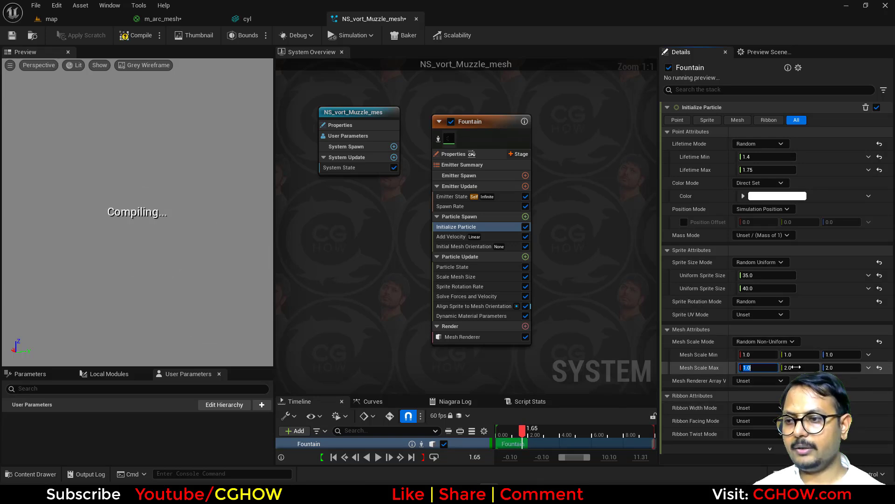
left_click(796, 367)
type("1")
key("Return")
type("0.1")
left_click(838, 368)
type("0.5")
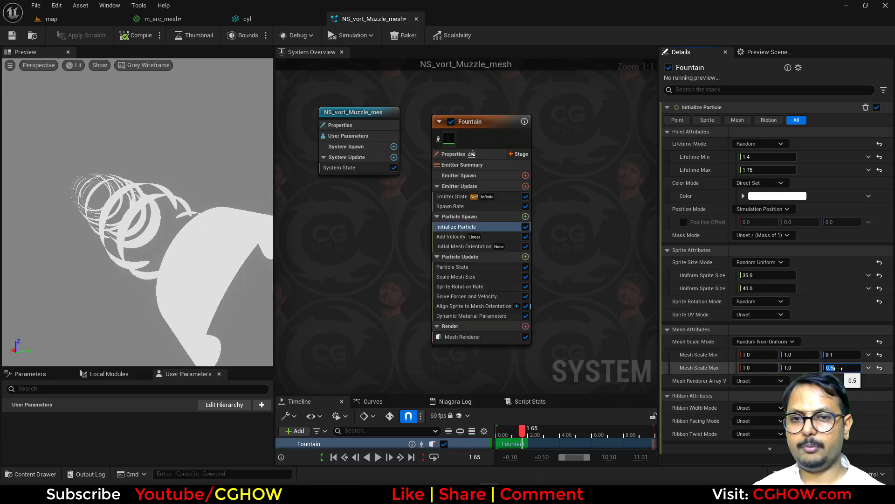
type("0.2")
key("Return")
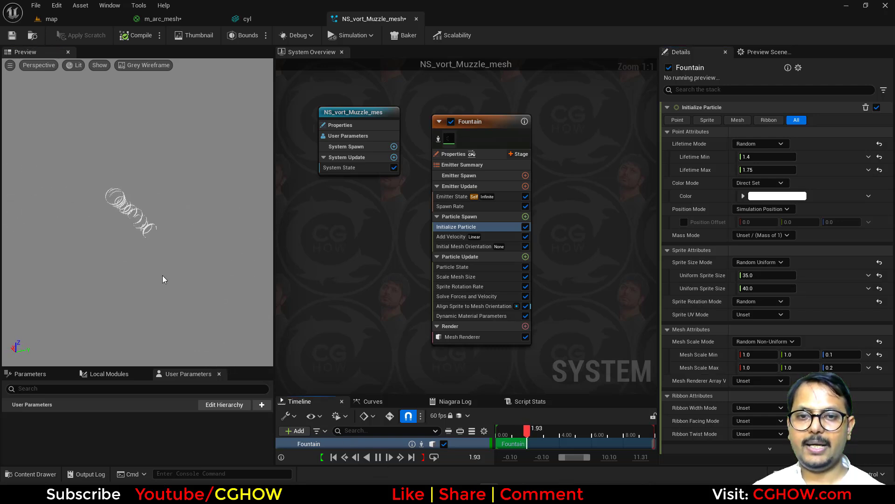
Place NS_vort_Muzzle_mesh in the map near the second shotgun and attach it to maya_shotgun2
left_click(51, 18)
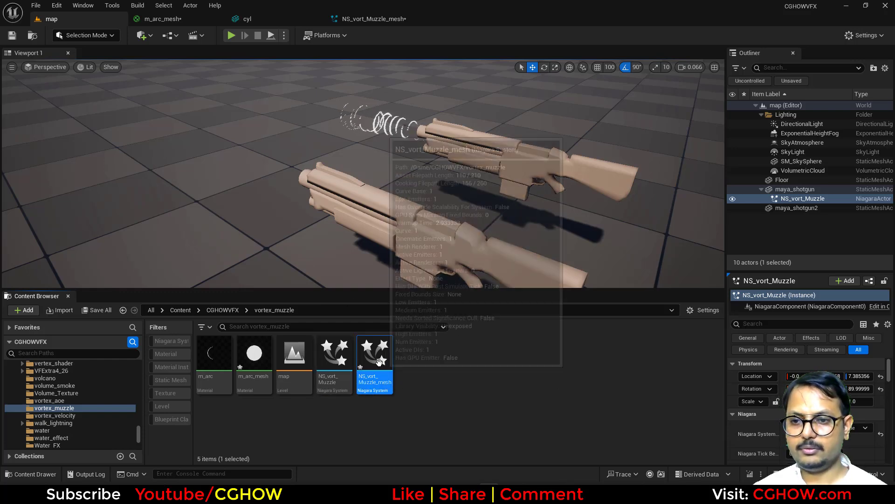
left_click_drag(375, 362, 307, 230)
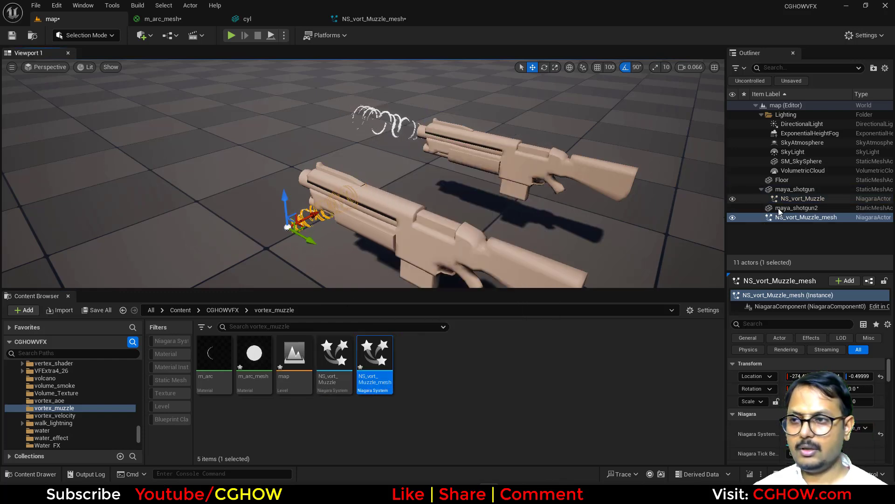
left_click_drag(788, 217, 791, 208)
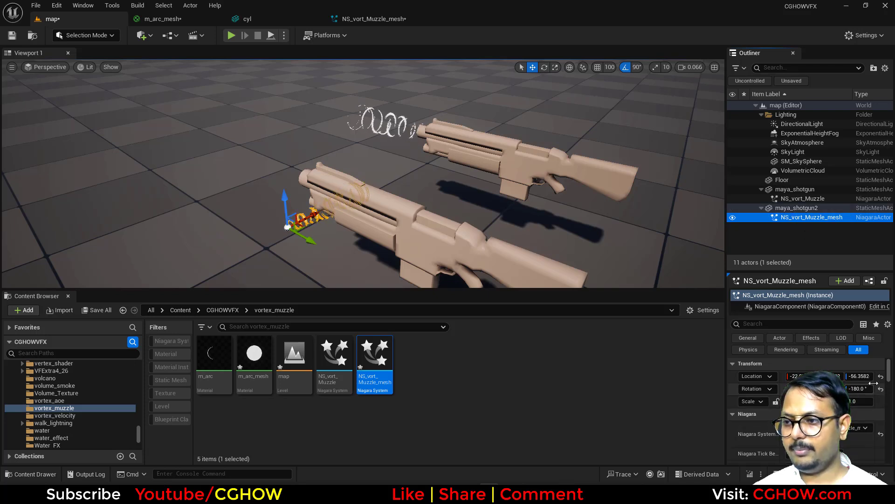
Reset the attached effect's rotation and turn it 90° along the barrel, moving it up and back to maya_shotgun2's muzzle
left_click(881, 389)
key("e")
left_click_drag(301, 257, 330, 247)
key("w")
left_click_drag(284, 198, 279, 142)
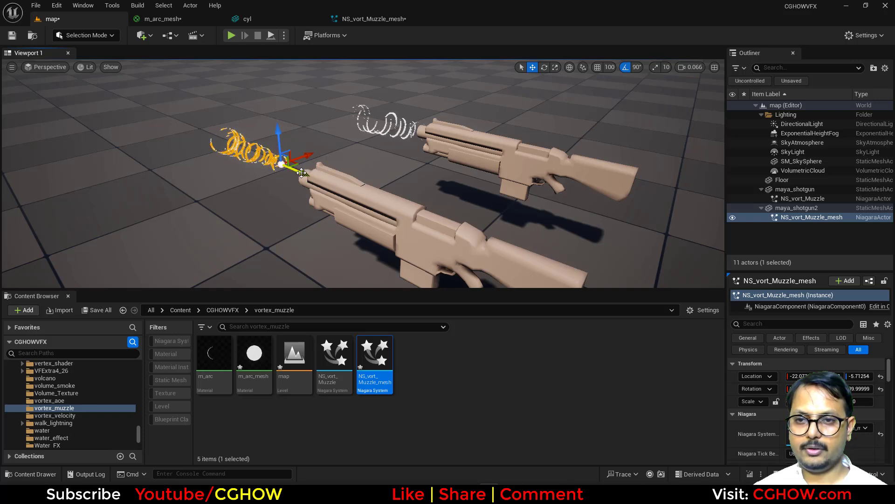
left_click_drag(302, 172, 350, 204)
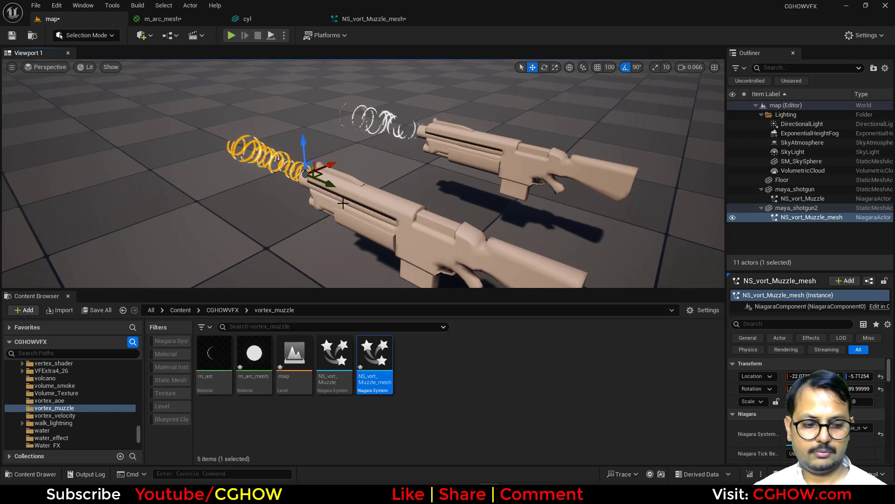
Shift the mesh effect sideways to X about -3.29 to line it up with maya_shotgun2's barrel, checking it close up
key("g")
right_click_drag(380, 197, 366, 228)
key("w")
left_click(366, 109)
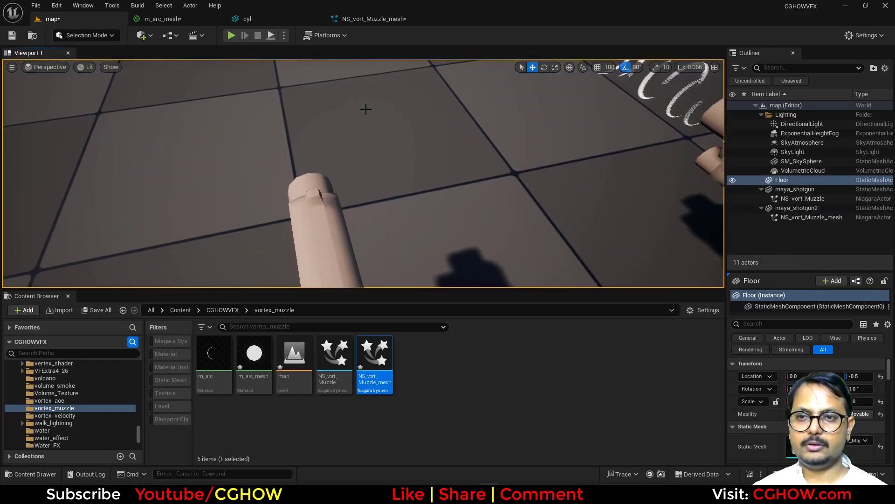
scroll(365, 109, "down", 6)
left_click(803, 217)
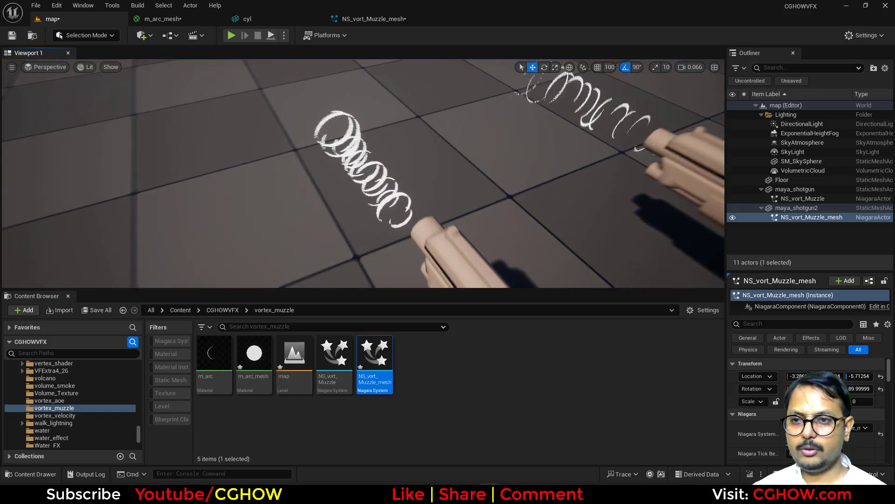
mouse_move(428, 208)
right_mouse_down()
mouse_move(448, 187)
mouse_move(419, 187)
mouse_move(434, 163)
mouse_move(419, 164)
mouse_move(438, 205)
mouse_move(420, 198)
right_mouse_up()
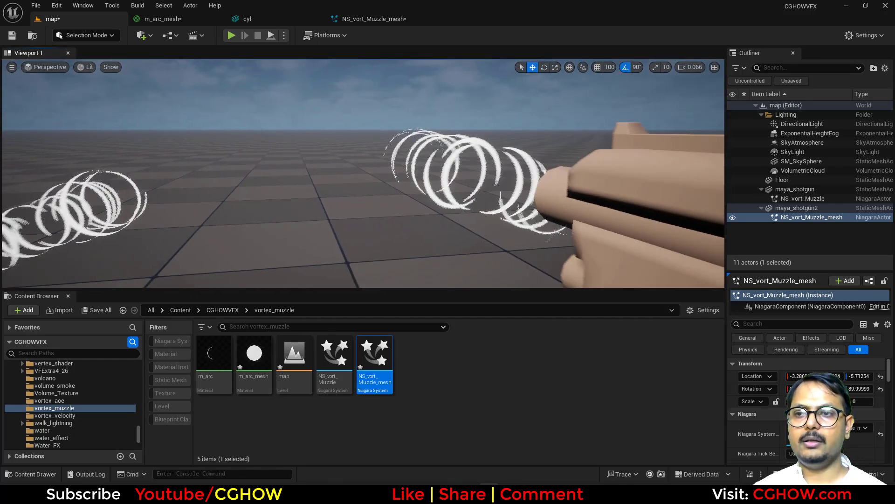
Raise the mesh effect to Z about 8.08 at maya_shotgun2's barrel and compare the effects on both shotguns
mouse_move(392, 202)
right_mouse_down()
mouse_move(373, 201)
mouse_move(373, 215)
mouse_move(392, 200)
right_mouse_up()
left_click(795, 209)
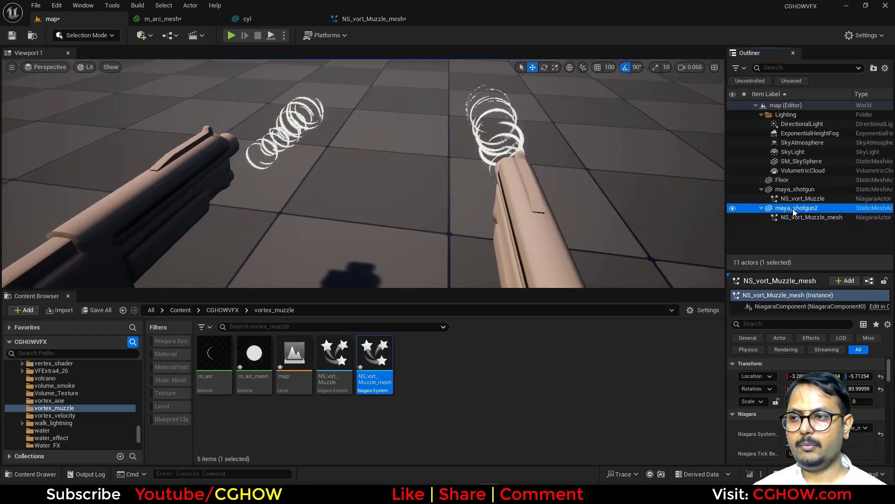
left_click(796, 216)
left_click_drag(373, 180, 286, 178, "alt")
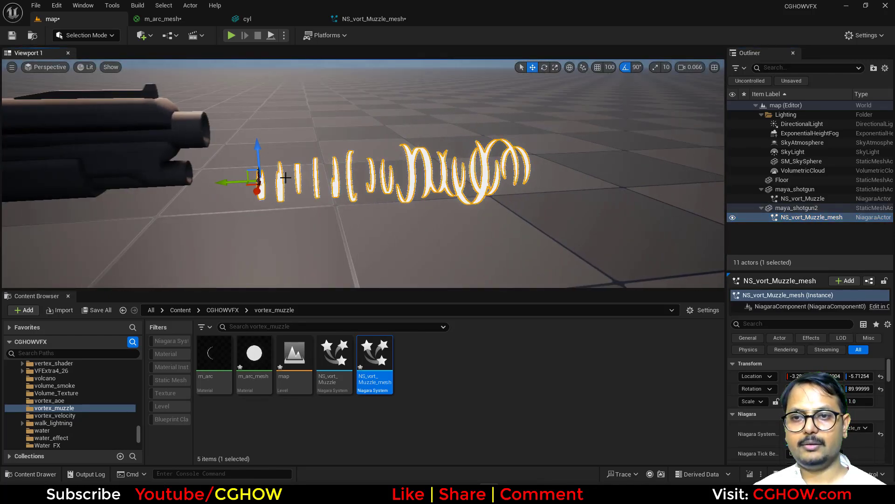
right_click_drag(285, 178, 310, 191)
key("g")
key("s")
key("d")
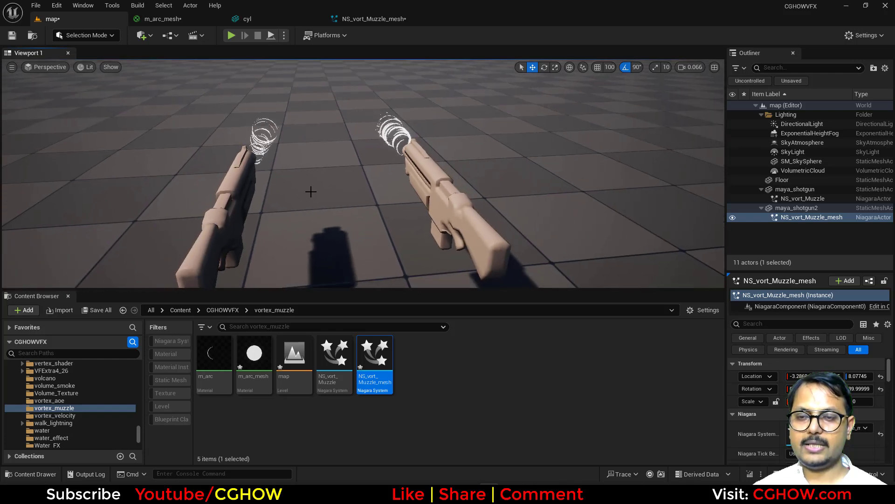